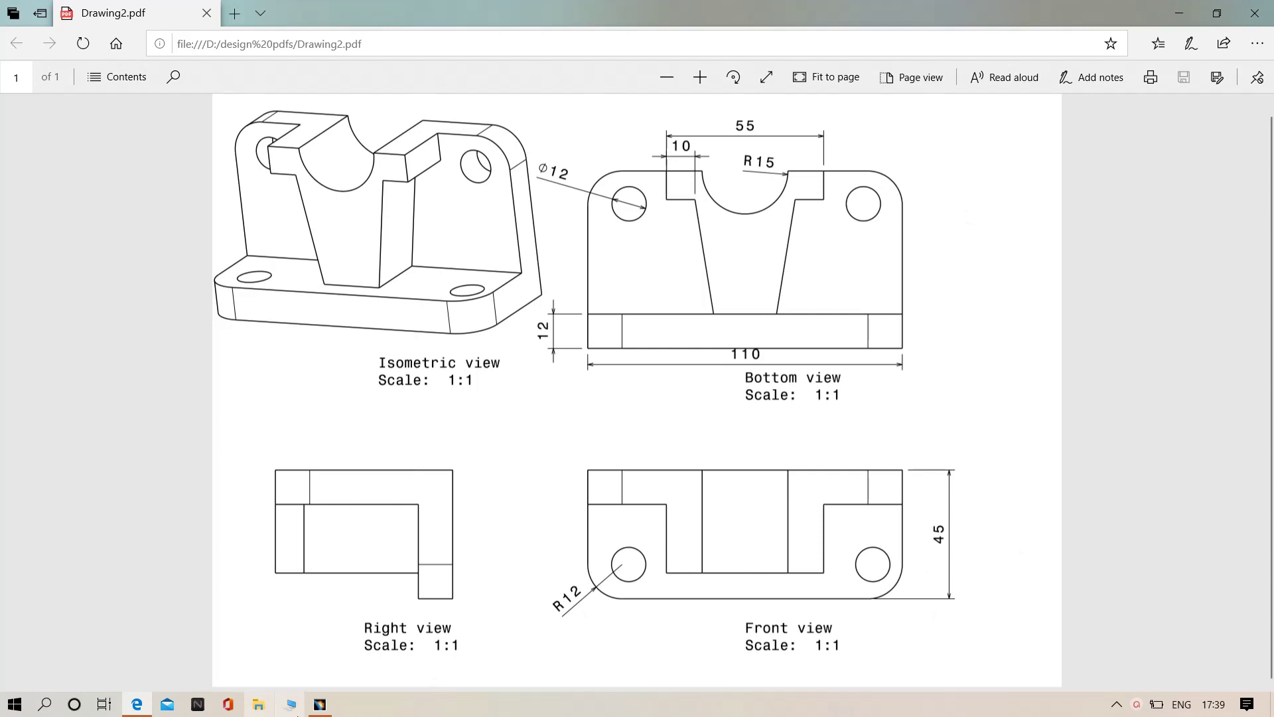
Review the bracket drawing in Drawing2.pdf, then switch back to CATIA V5
left_click(322, 705)
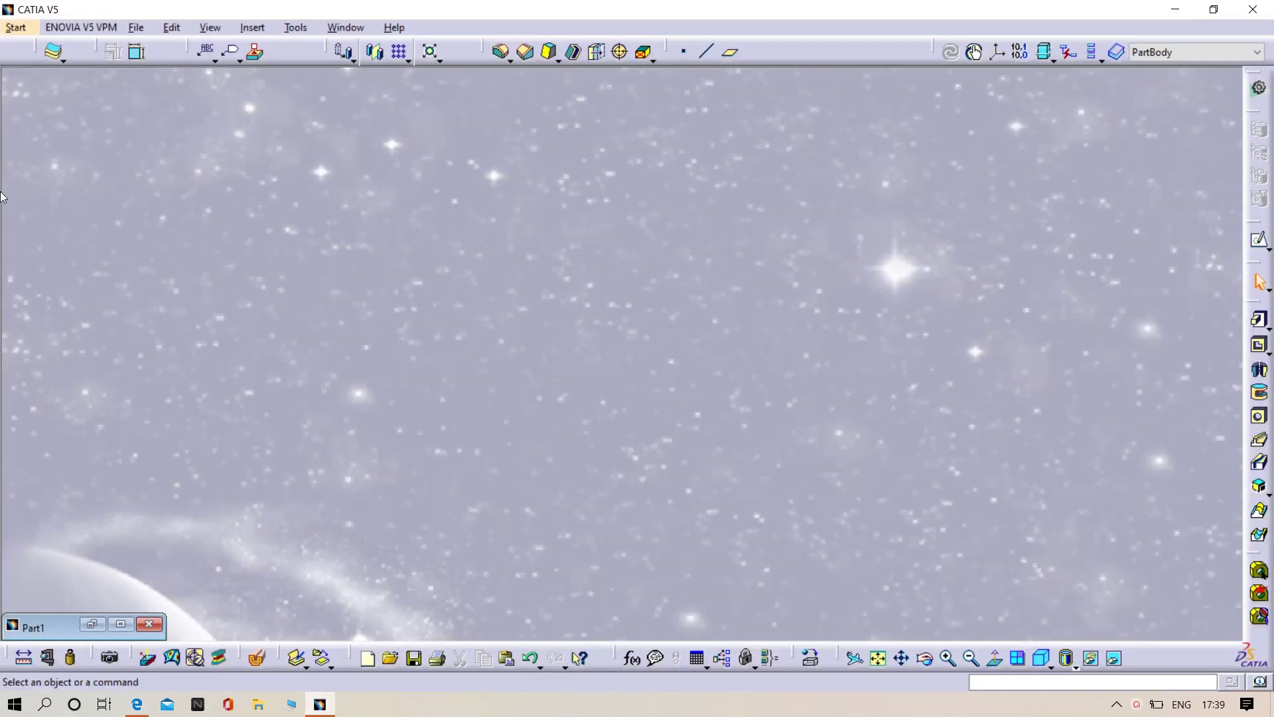
Create Part2 in the Part Design workbench and pick the xy plane to sketch on
left_click(16, 27)
mouse_move(83, 64)
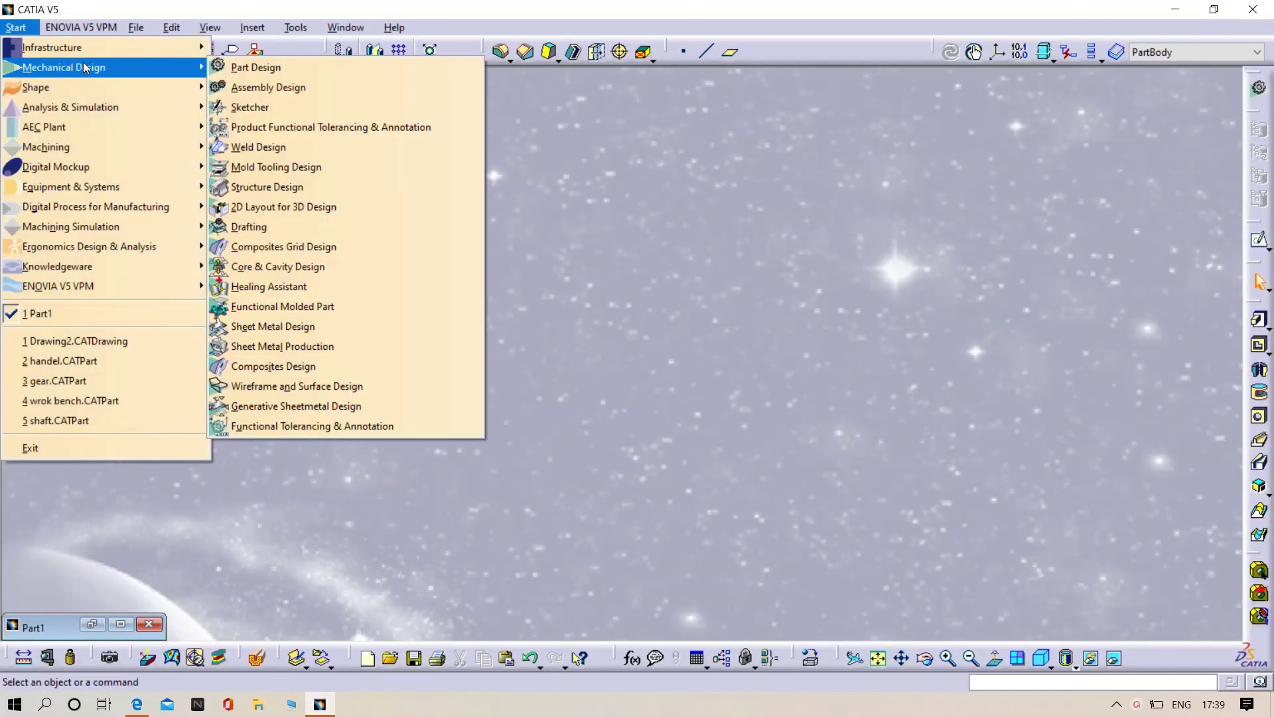
left_click(292, 69)
left_click(1084, 622)
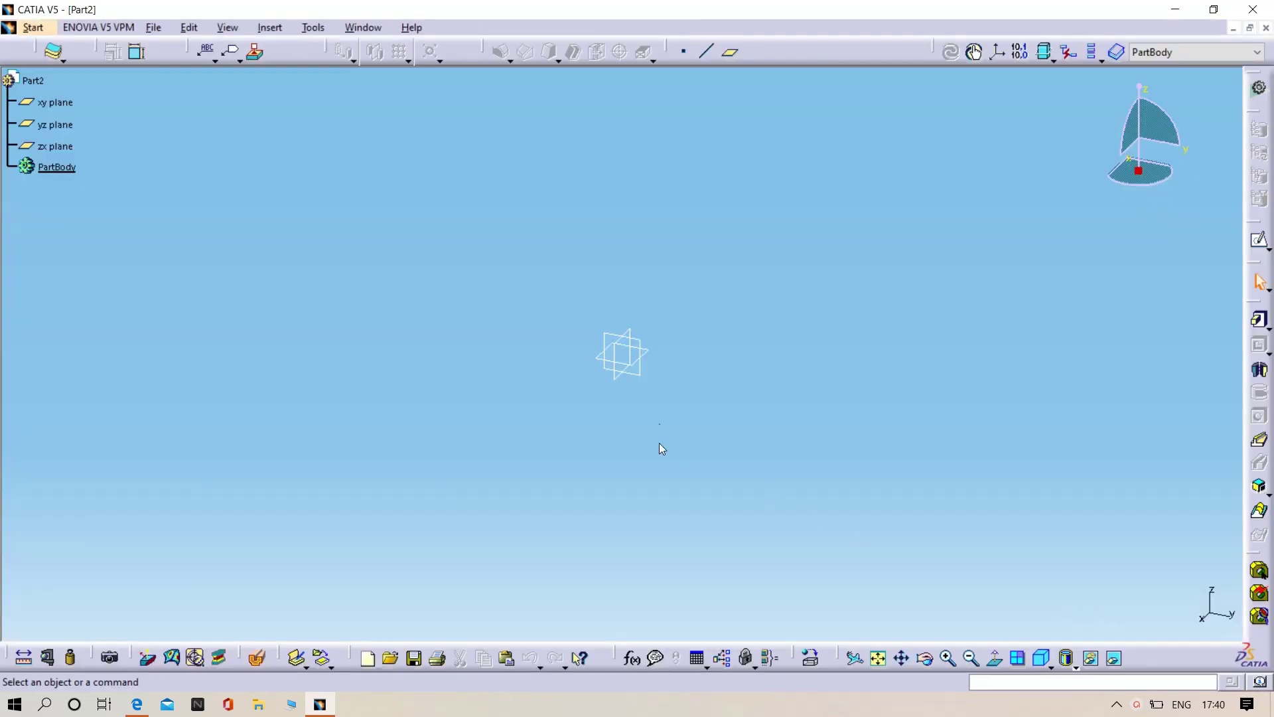
left_click(650, 348)
Open the xy-plane sketch and draw a centred rectangle at the origin
left_click(1259, 240)
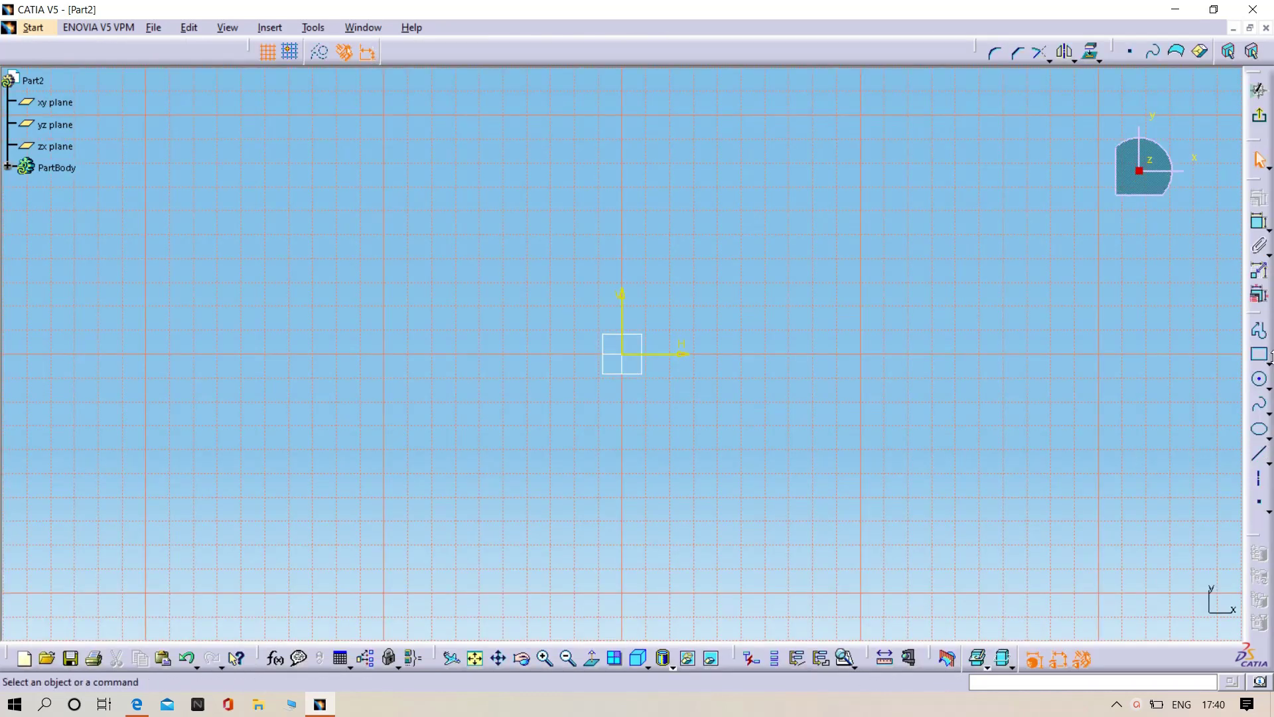
left_click(1259, 354)
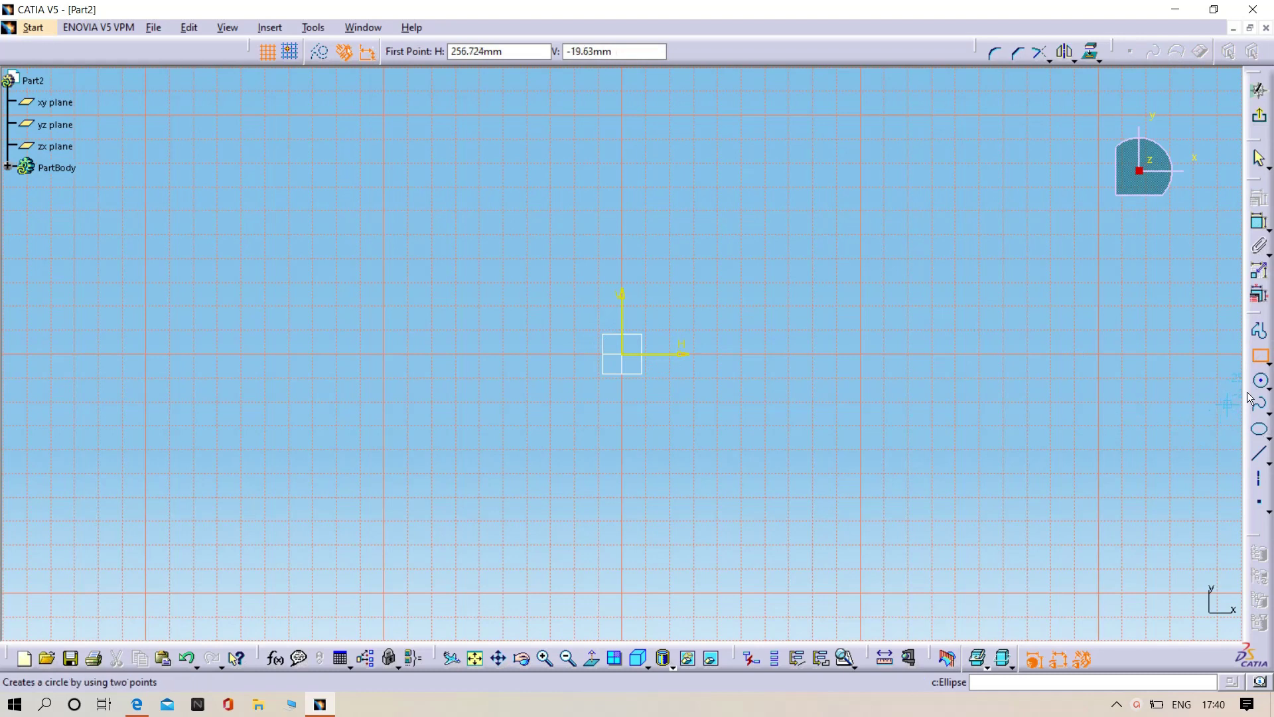
left_click(1266, 363)
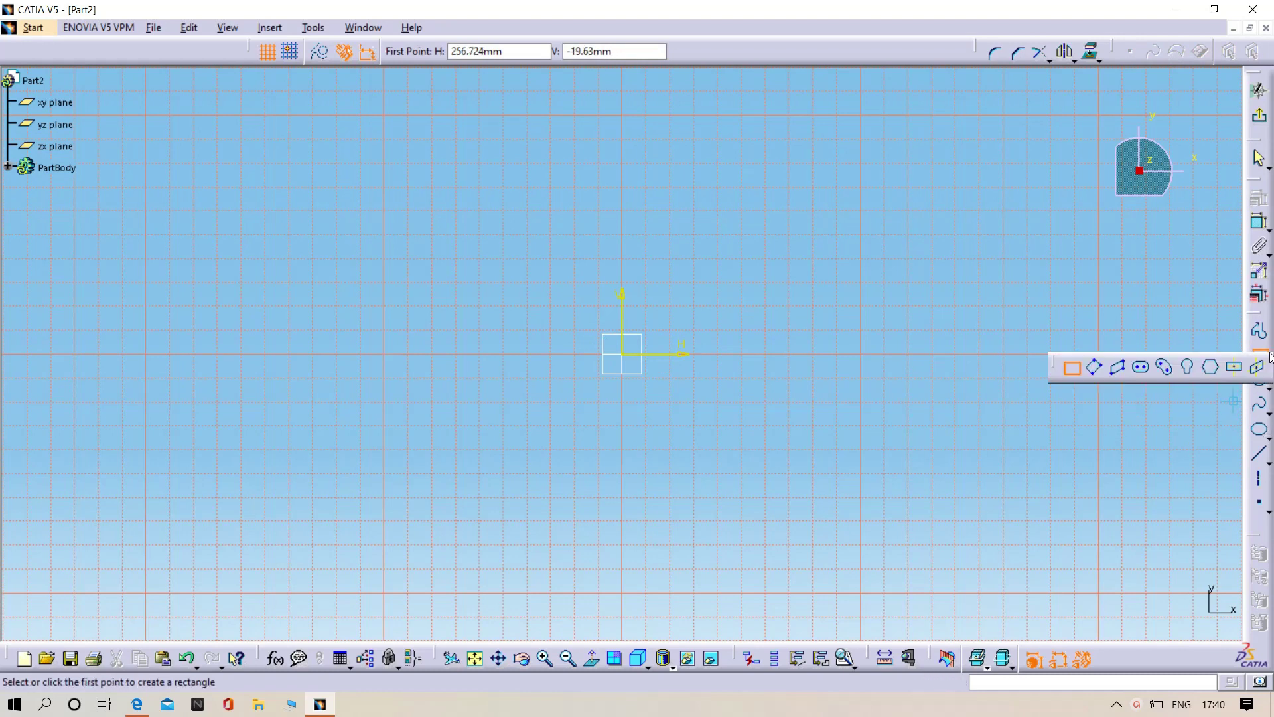
left_click(1235, 368)
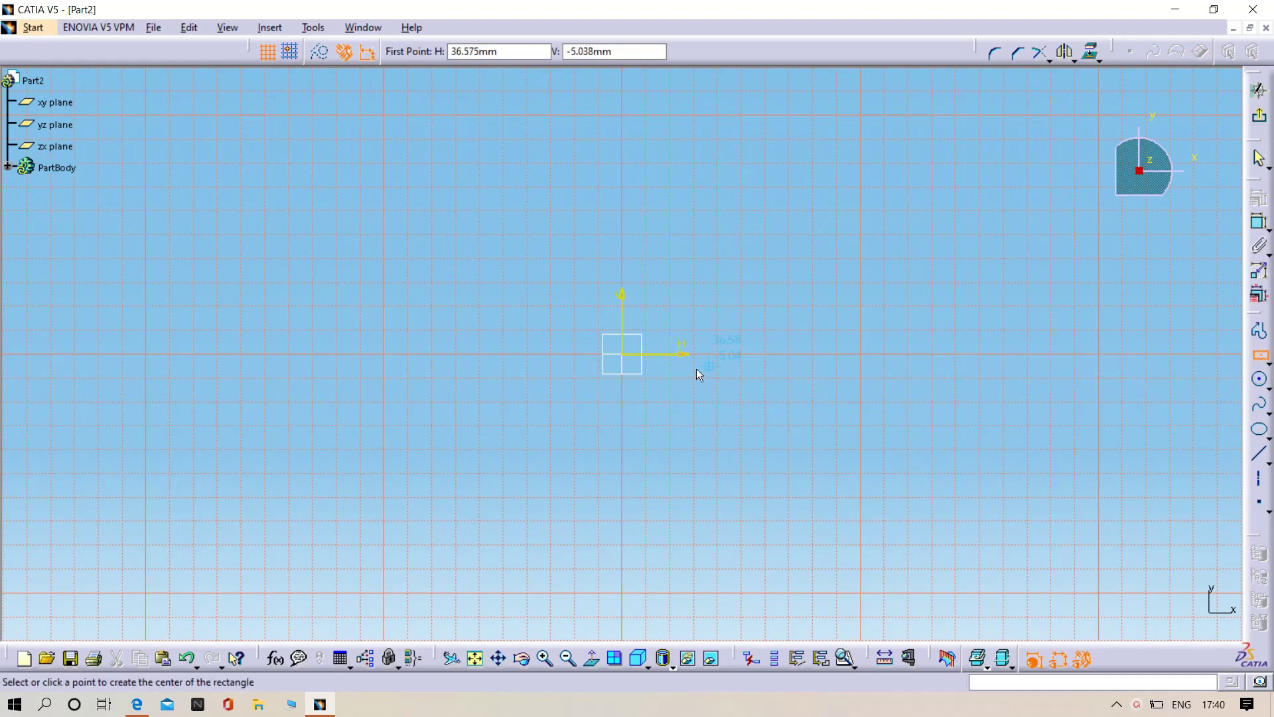
left_click(631, 358)
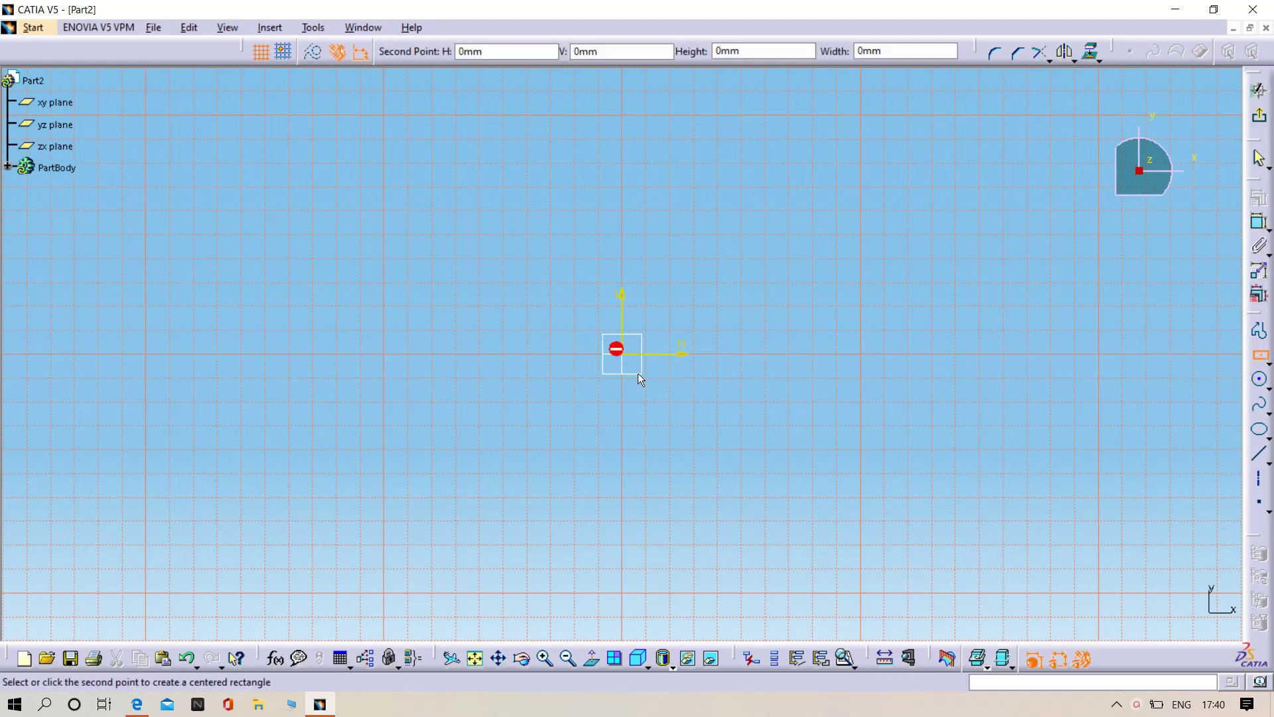
left_click(811, 421)
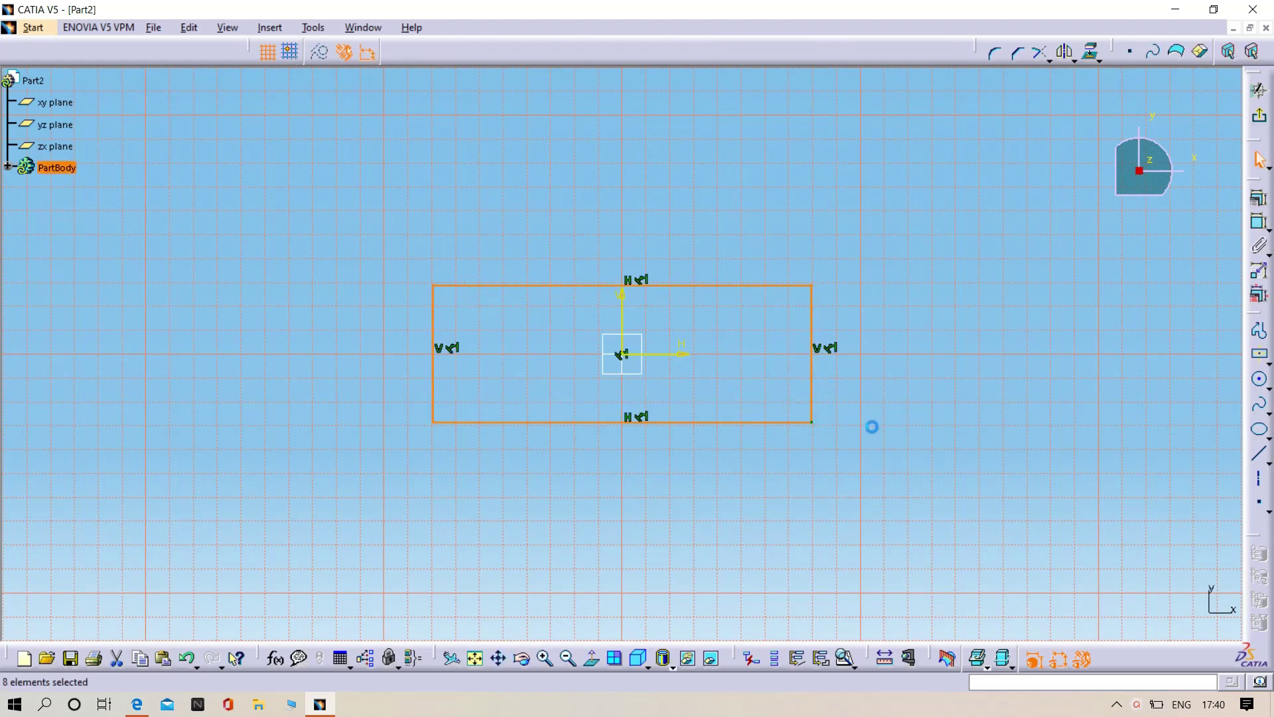
Dimension the rectangle to 110 mm wide and 45 mm tall, then exit the sketch
left_click(1258, 224)
left_click(702, 422)
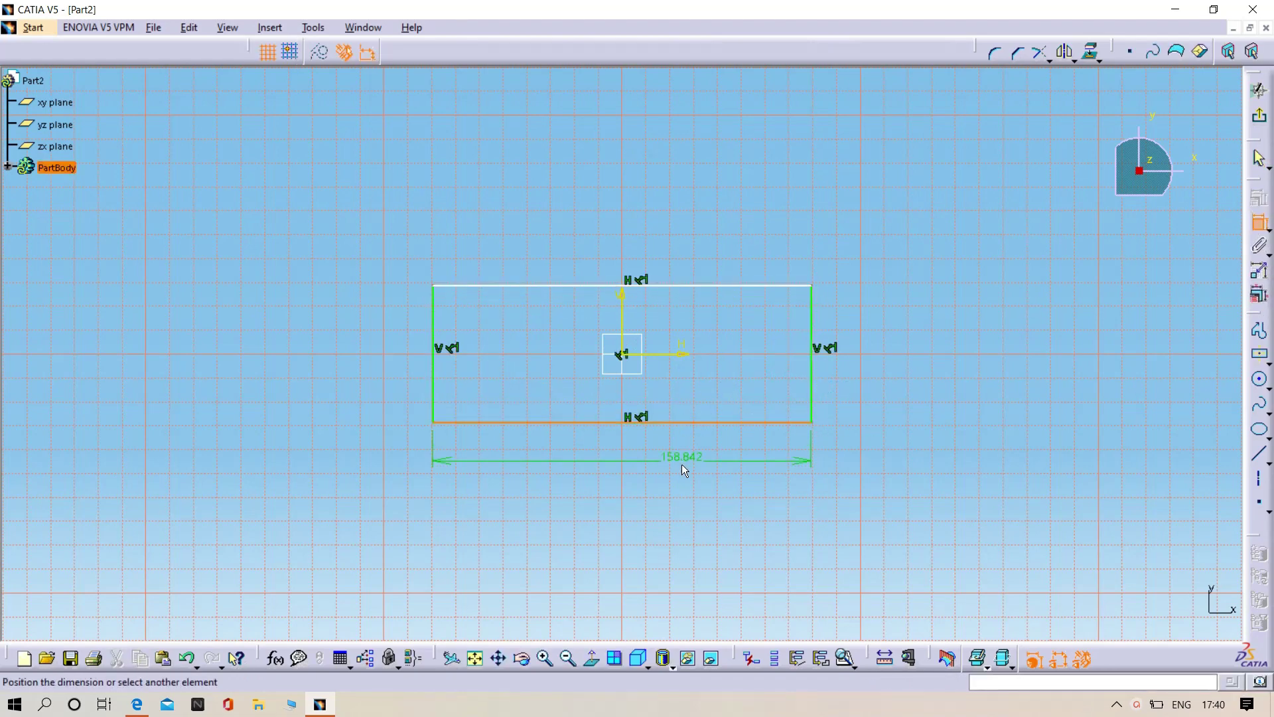
left_click(679, 468)
double_click(680, 470)
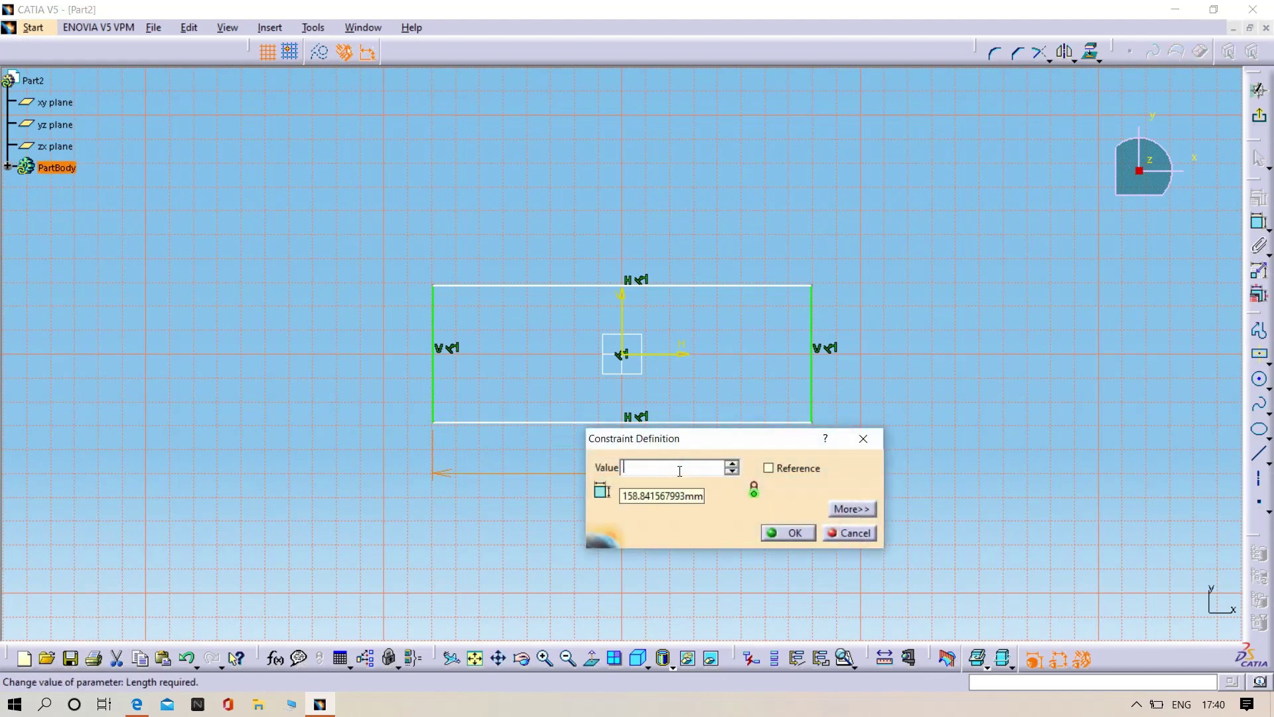
key("Return")
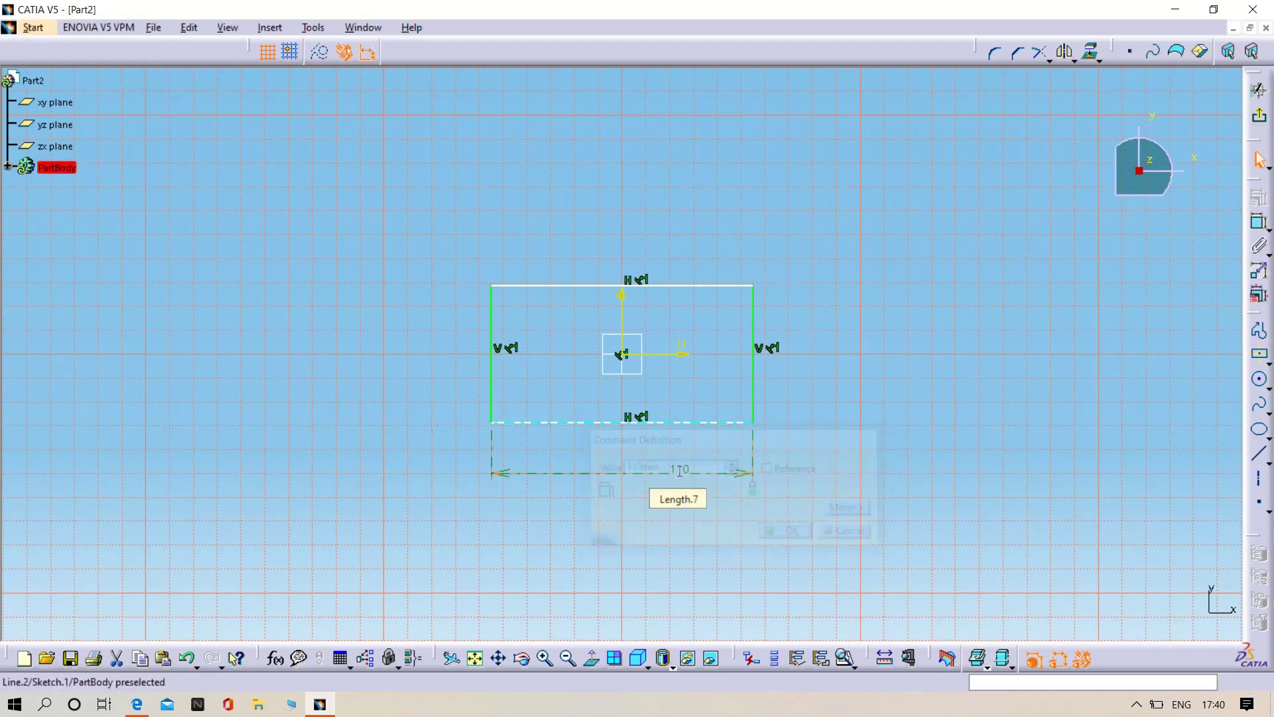
left_click(1262, 233)
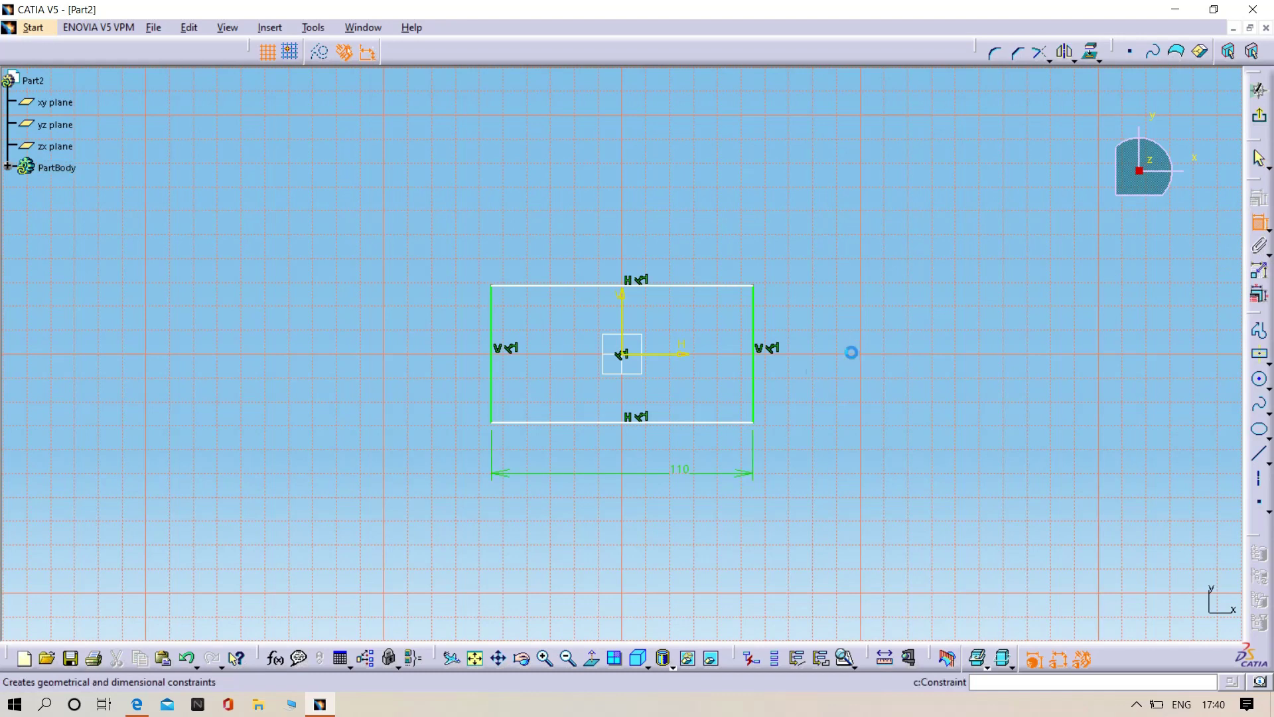
left_click(756, 398)
left_click(834, 383)
double_click(834, 383)
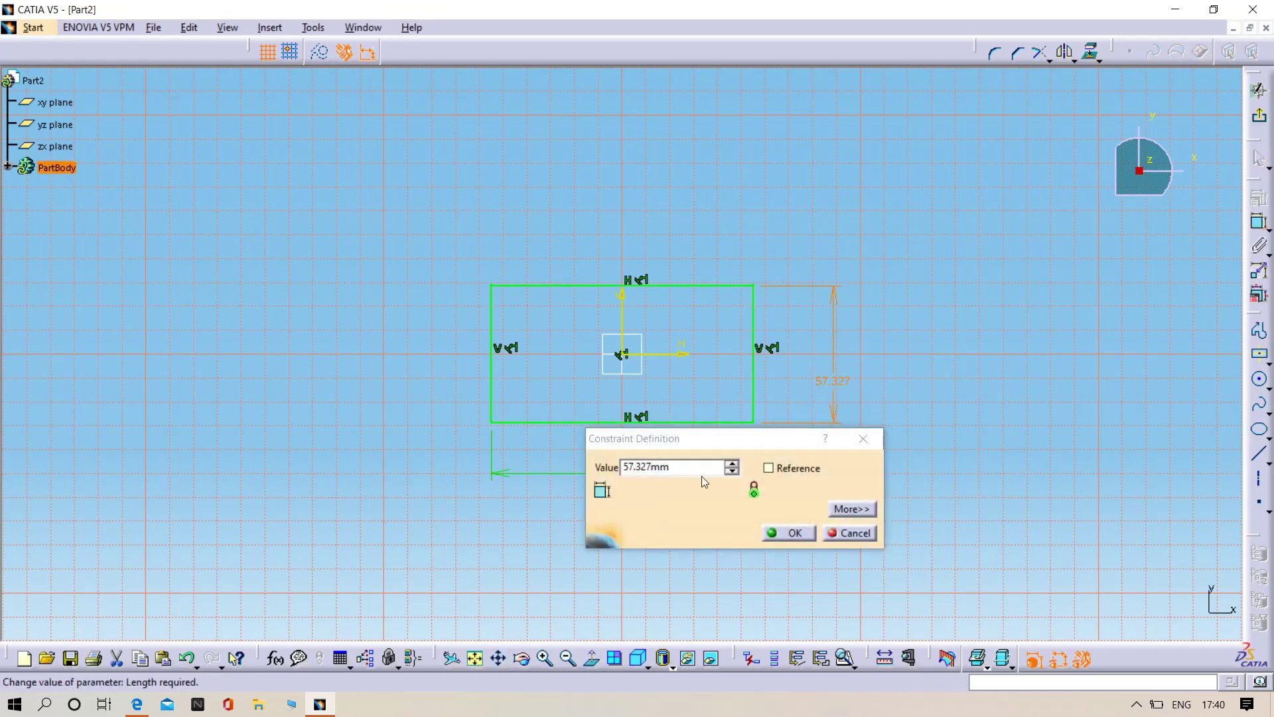
type("45")
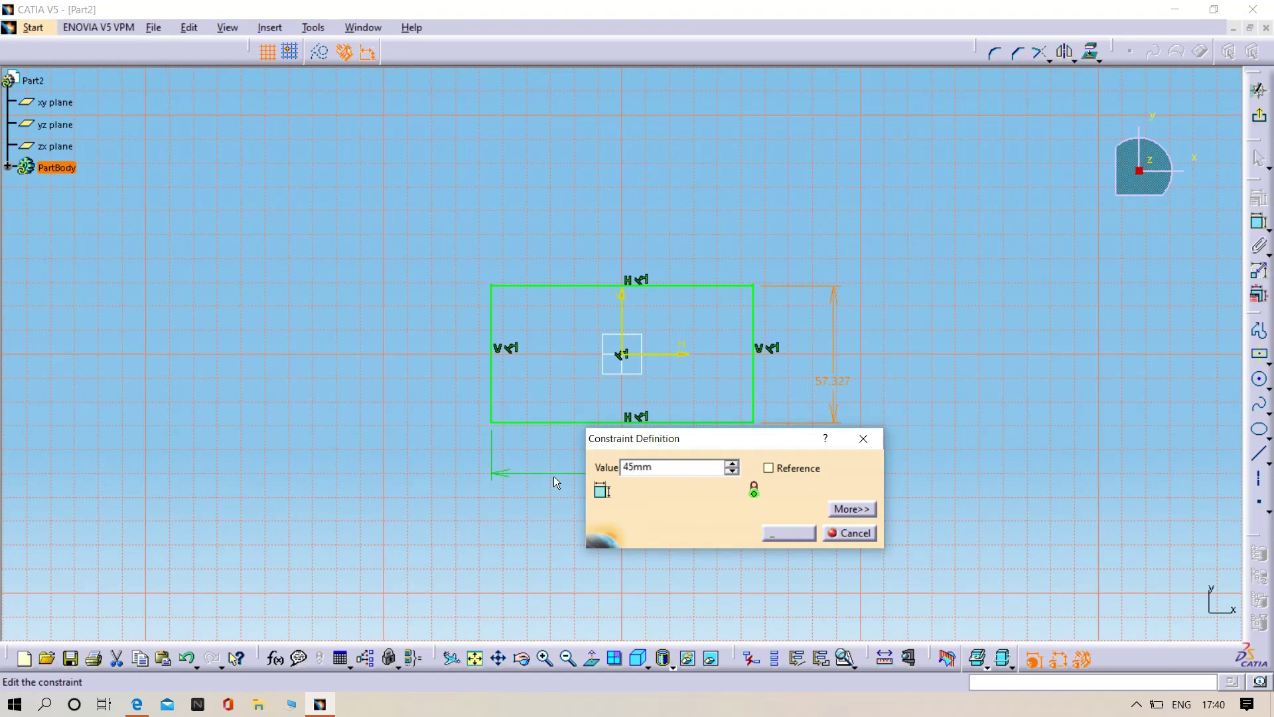
key("Return")
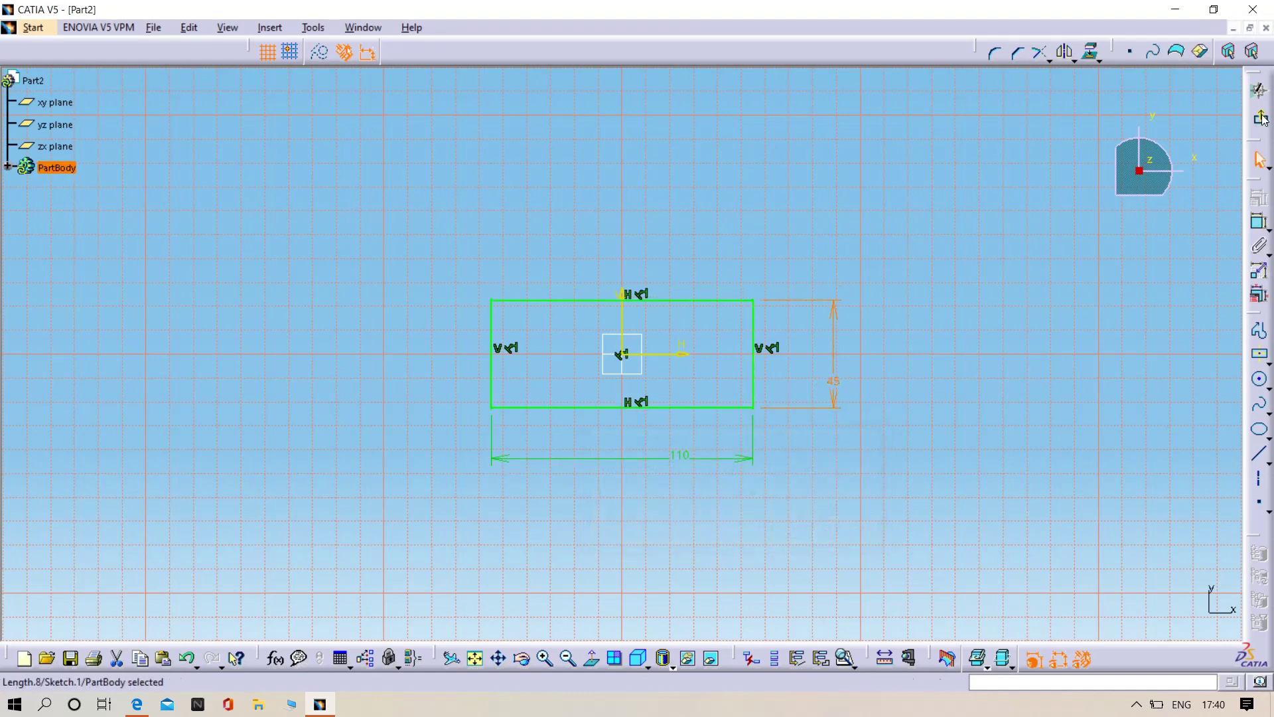
left_click(1259, 89)
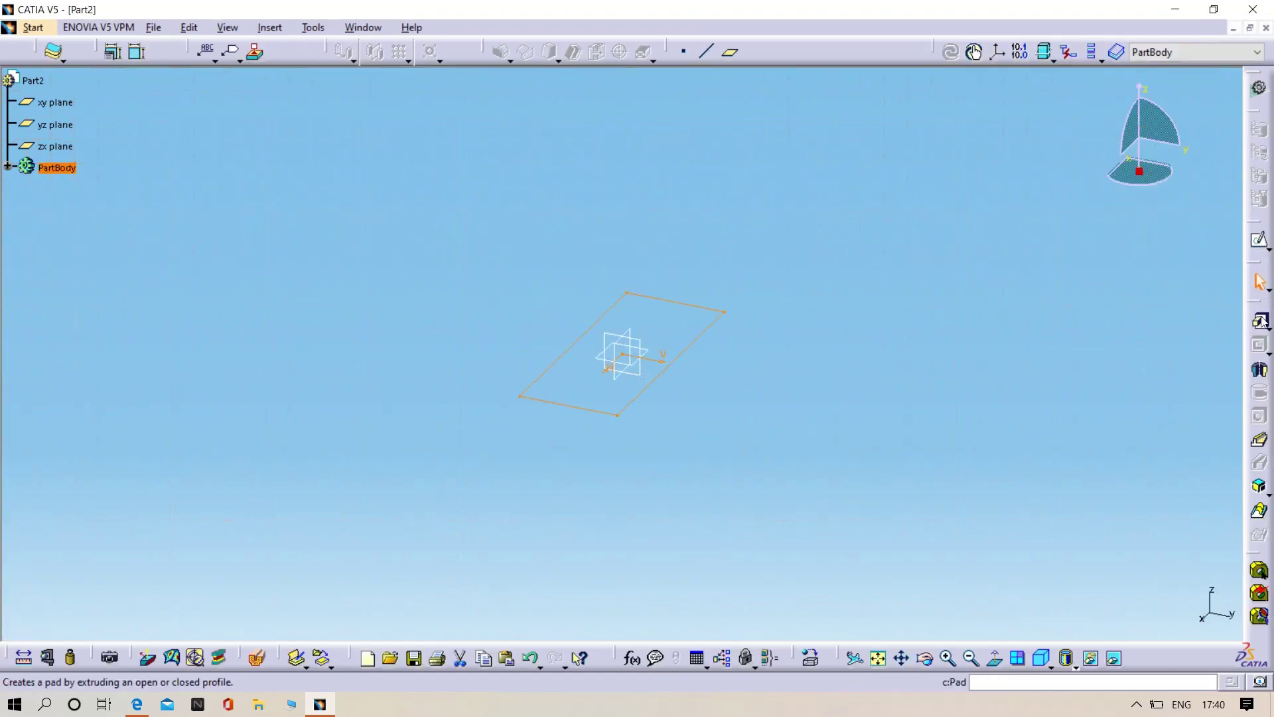
Pad the rectangle into a 12 mm thick base plate, checking the thickness in the drawing
left_click(1259, 321)
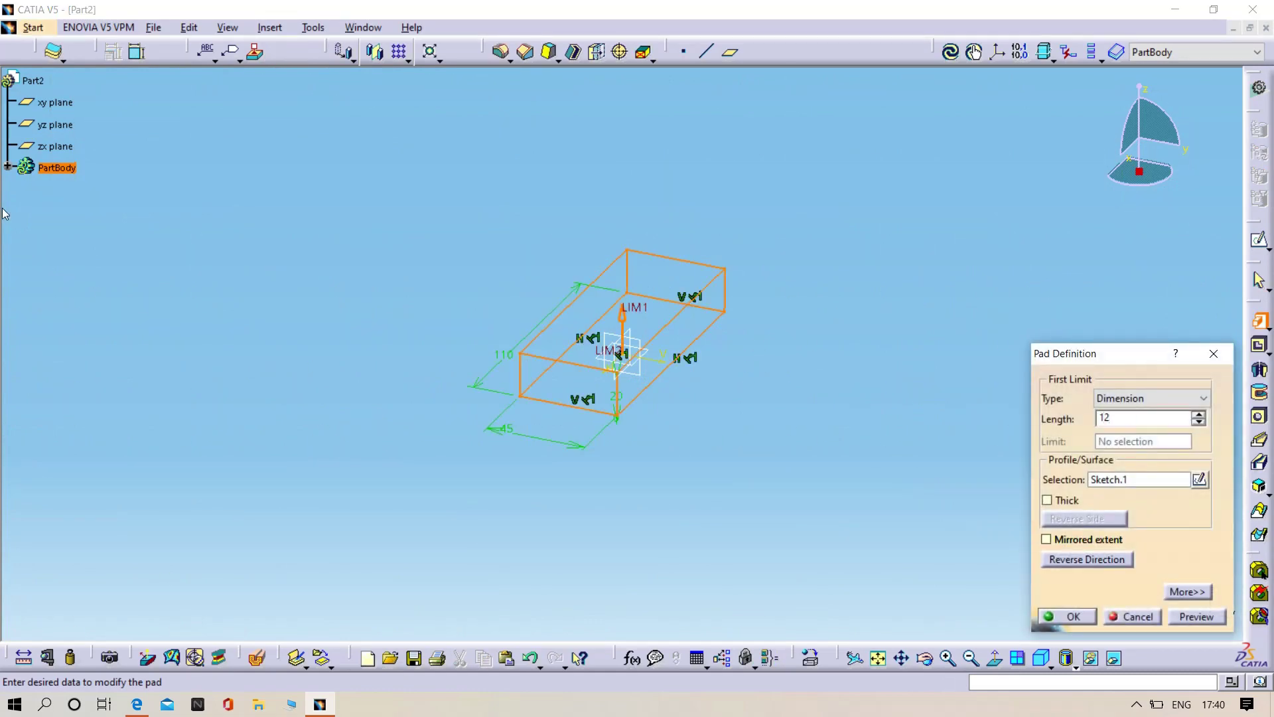
left_click(136, 706)
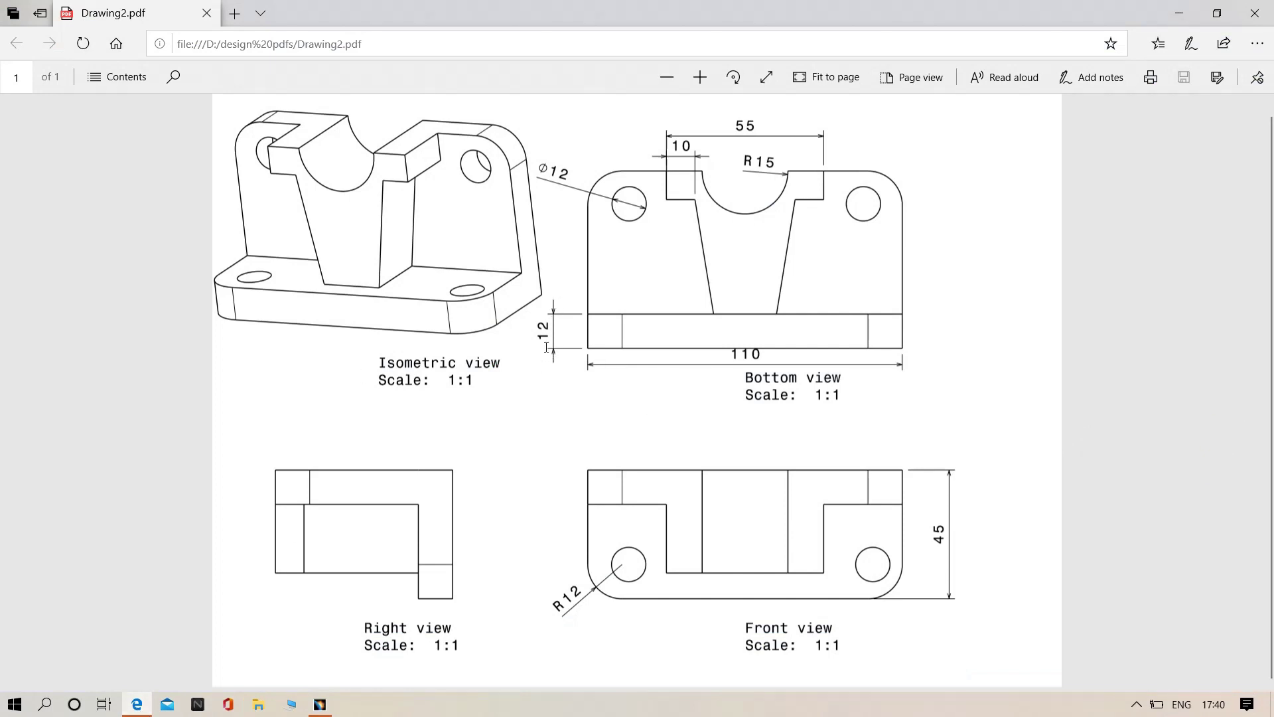
left_click(319, 702)
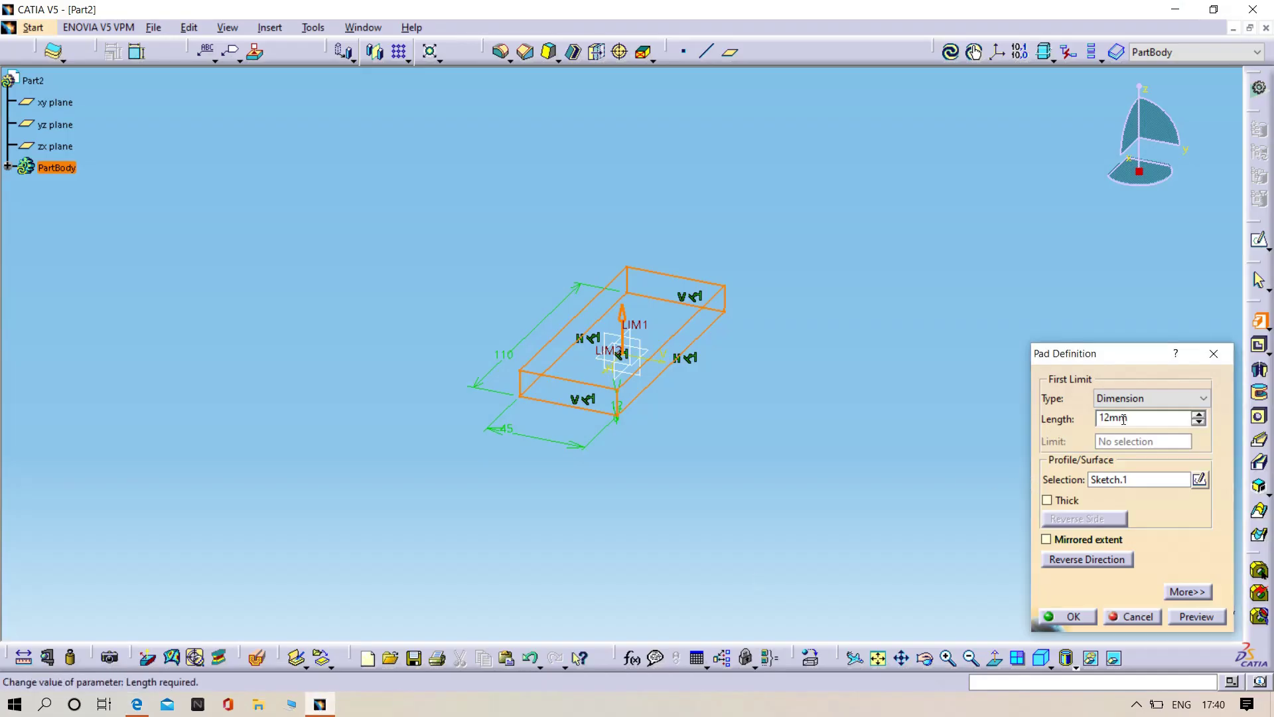
left_click(1187, 621)
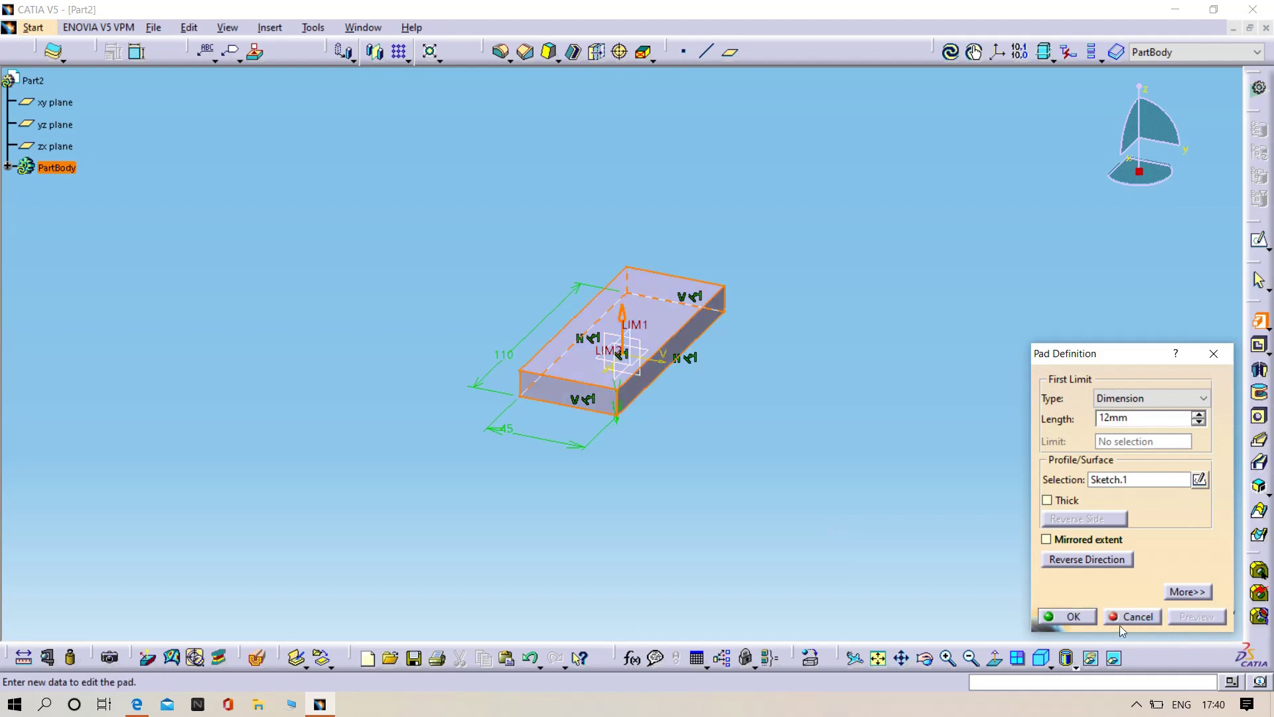
left_click(1073, 619)
Start a new sketch on the base plate's front face
middle_click_drag(530, 547, 631, 543)
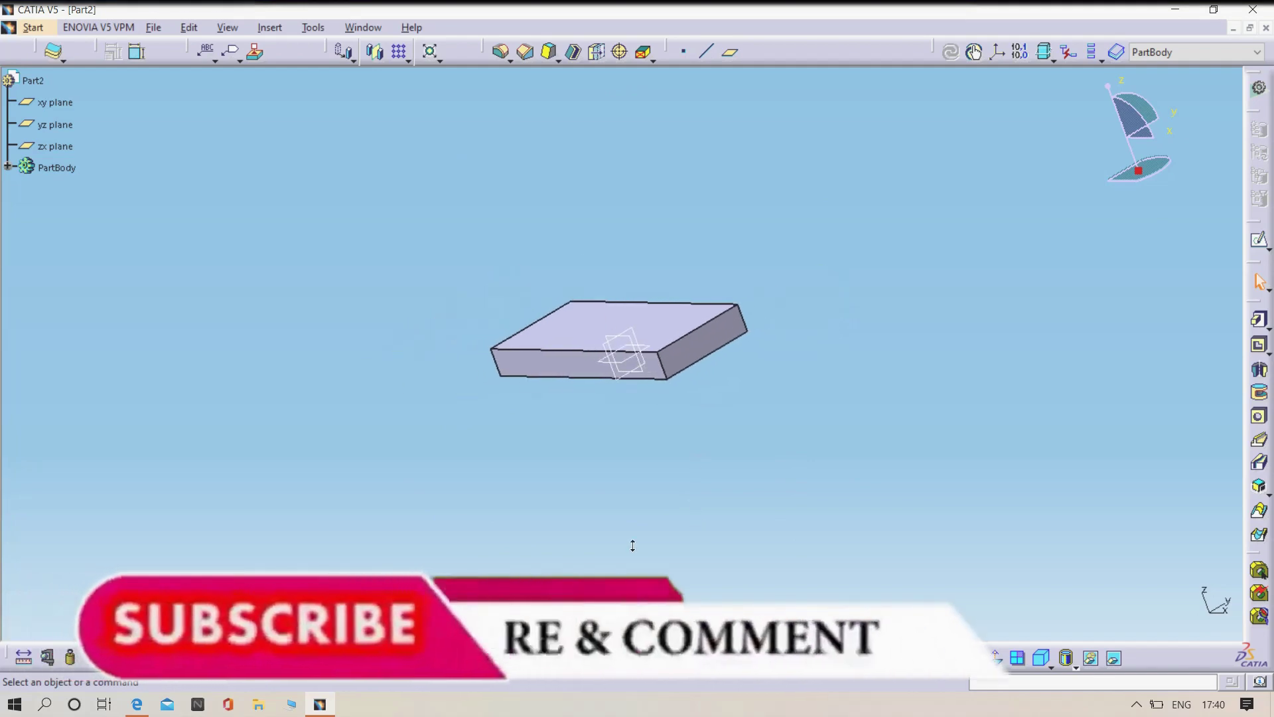
left_click(132, 707)
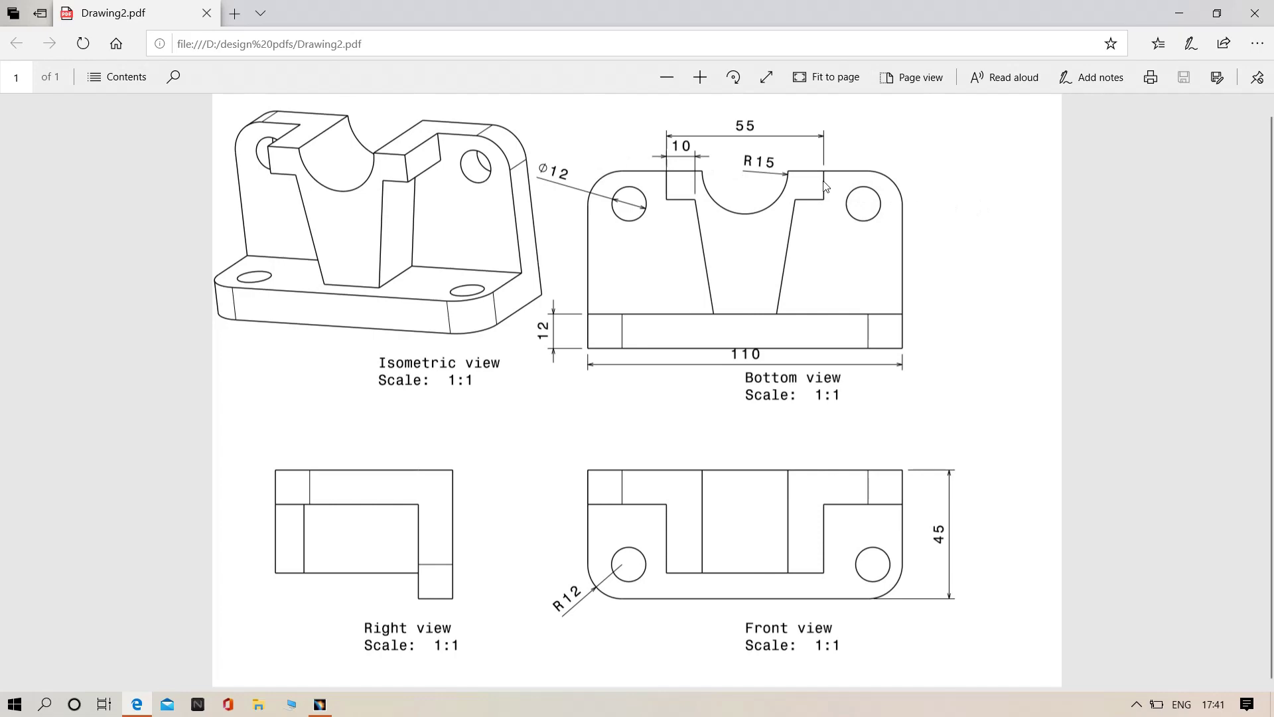
left_click(320, 704)
middle_click_drag(518, 499, 648, 477)
middle_click_drag(427, 521, 599, 408)
left_click(550, 421)
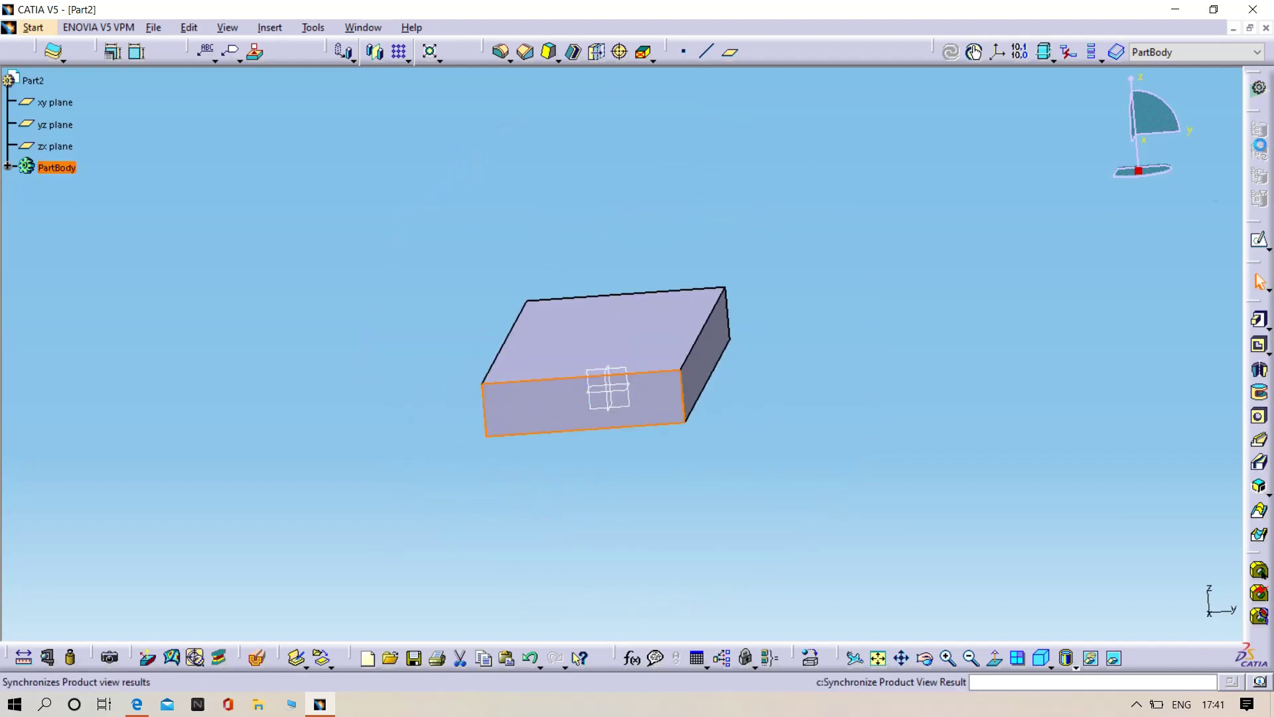
left_click(1259, 239)
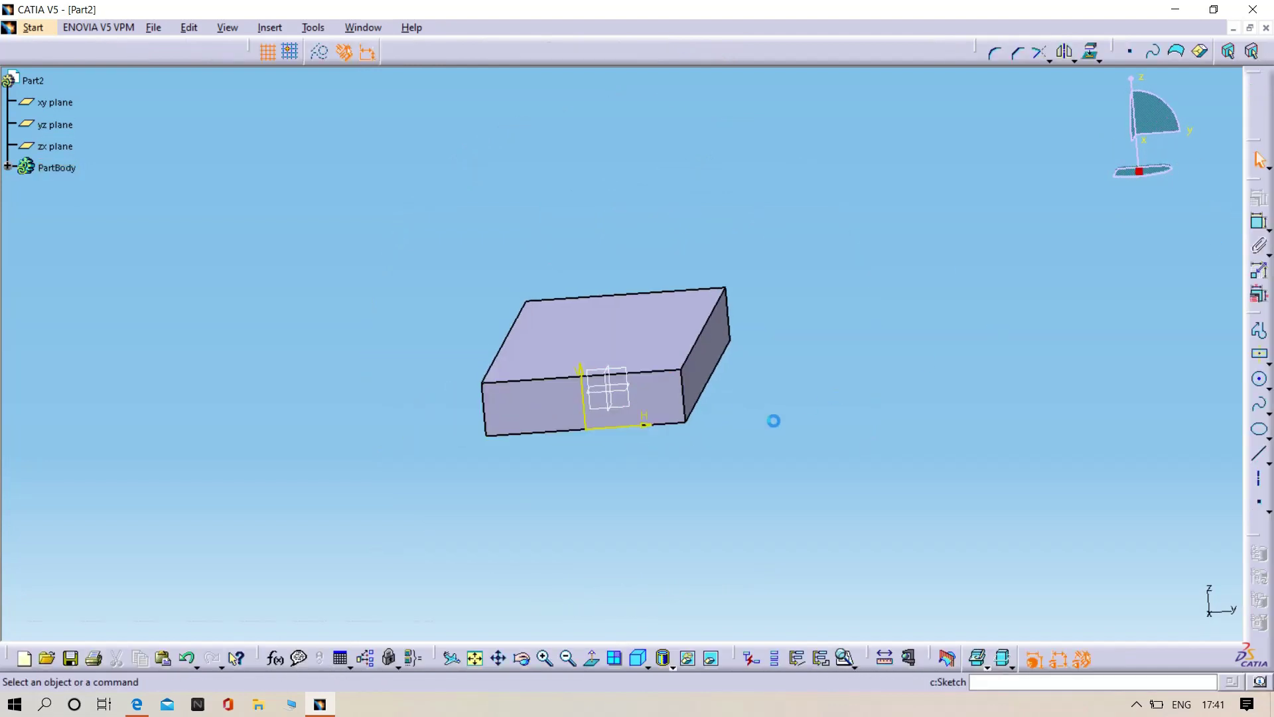
Project the base plate's edge and draw the upright's closed four-sided outline
left_click(700, 402)
left_click(1090, 53)
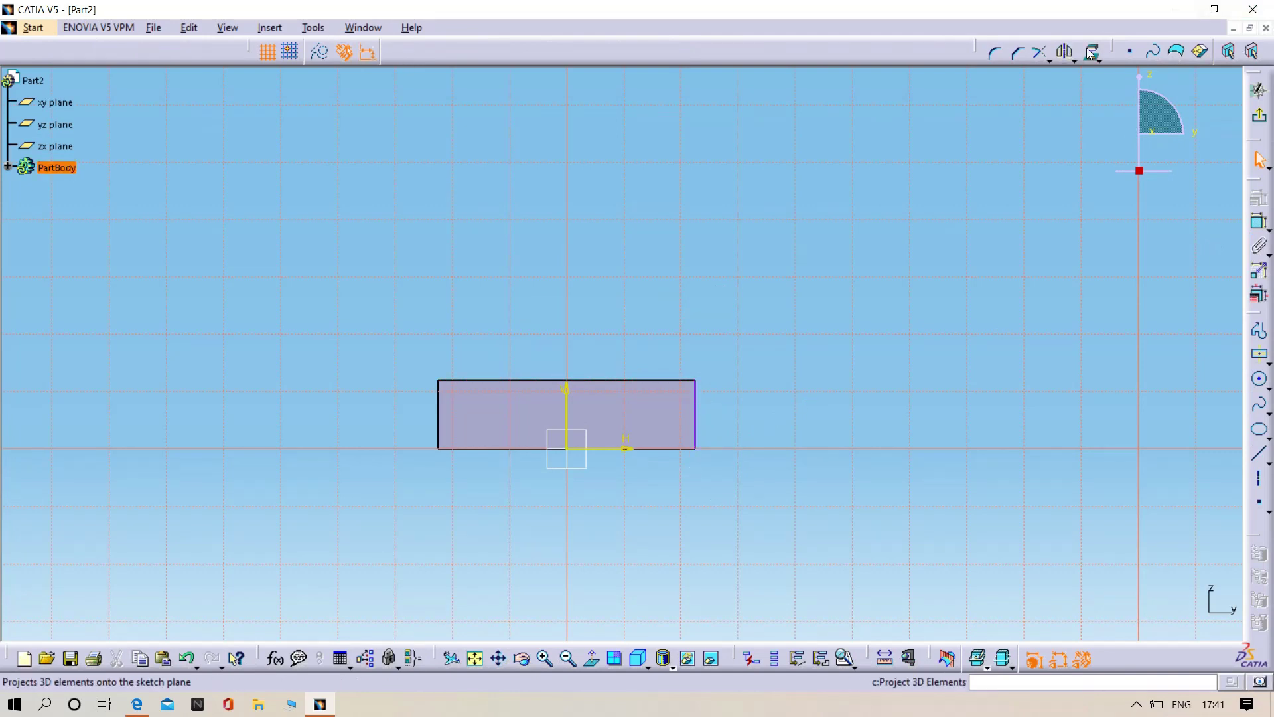
left_click(1259, 330)
left_click(699, 375)
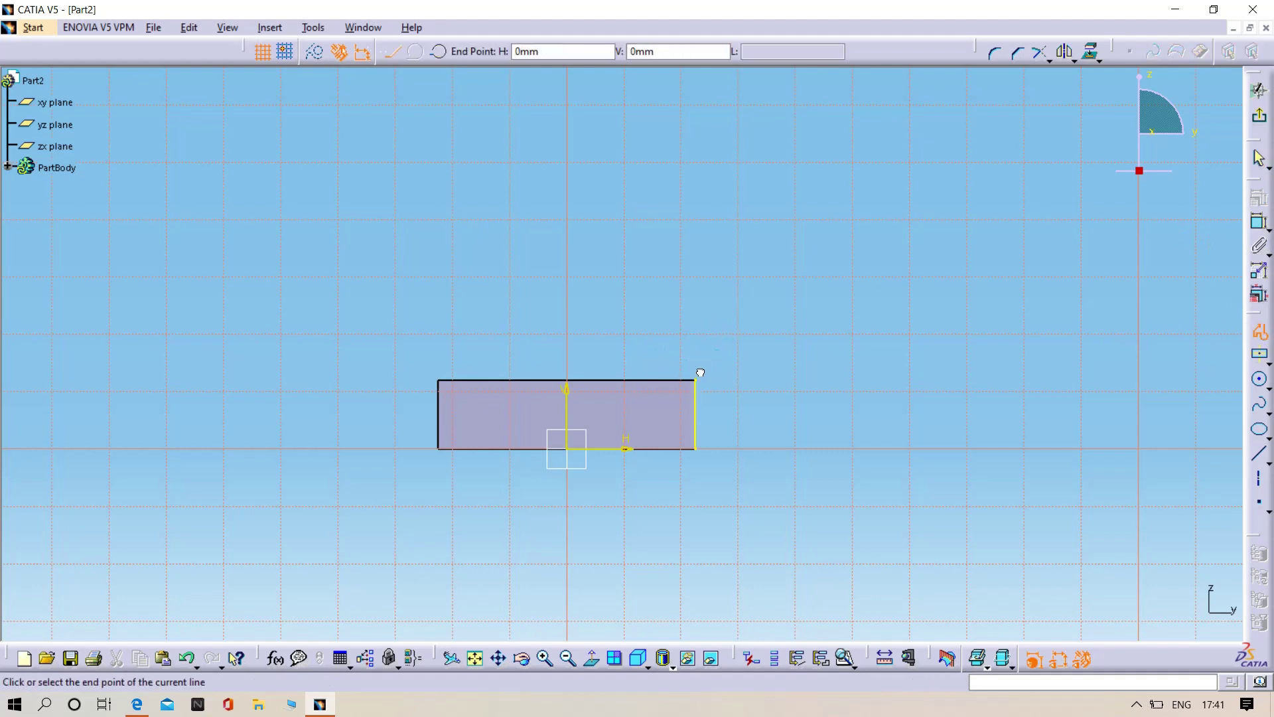
left_click(695, 98)
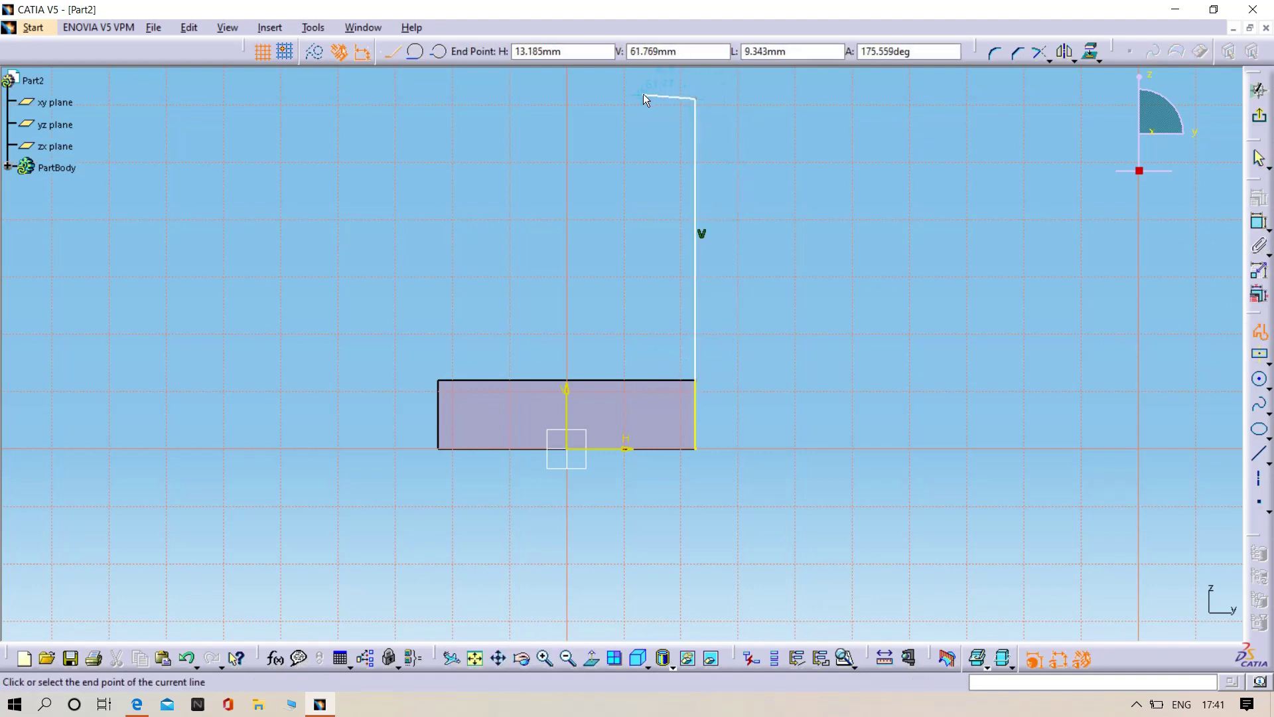
left_click(641, 99)
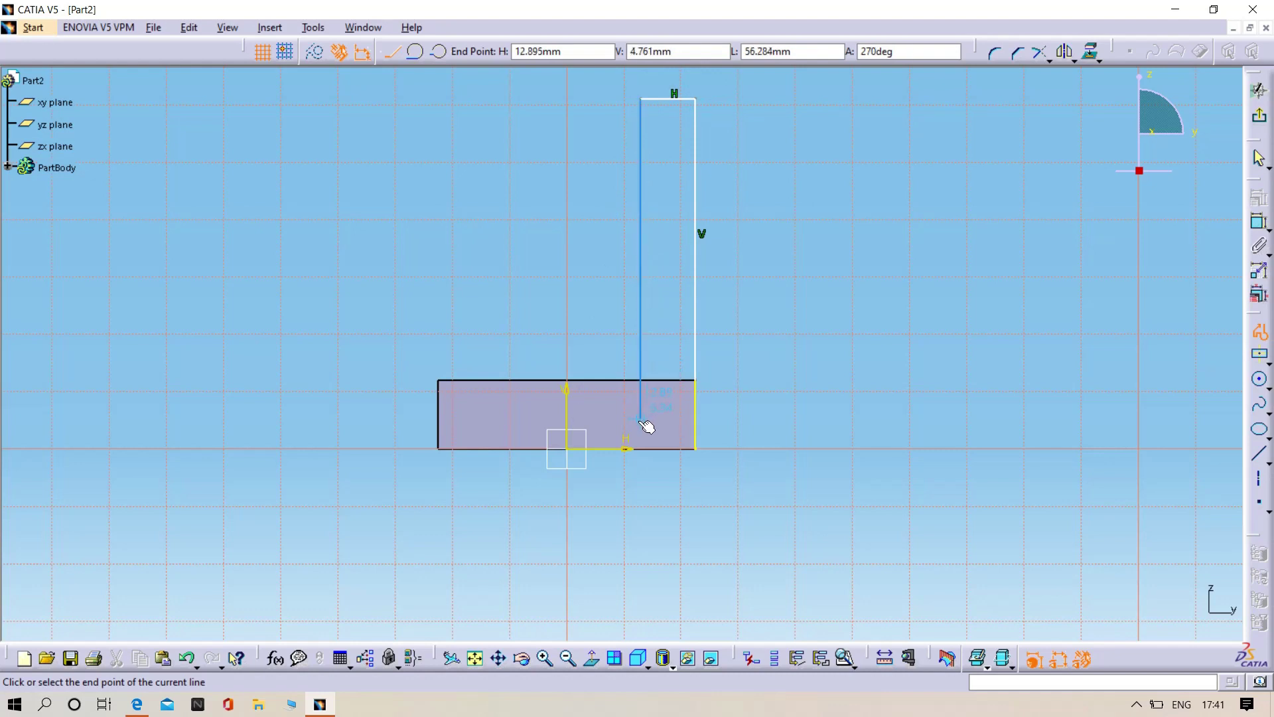
left_click(642, 451)
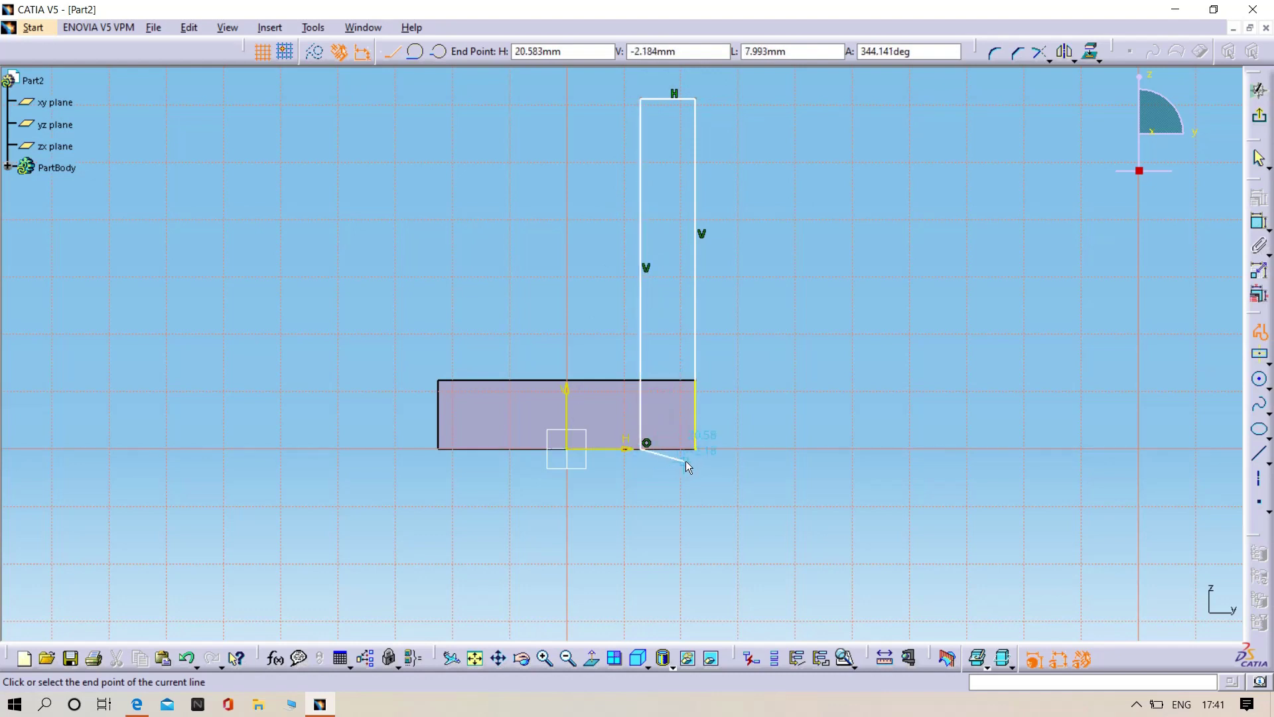
left_click(695, 449)
key("Escape")
Constrain the upright profile's height to 65 mm
left_click(1260, 226)
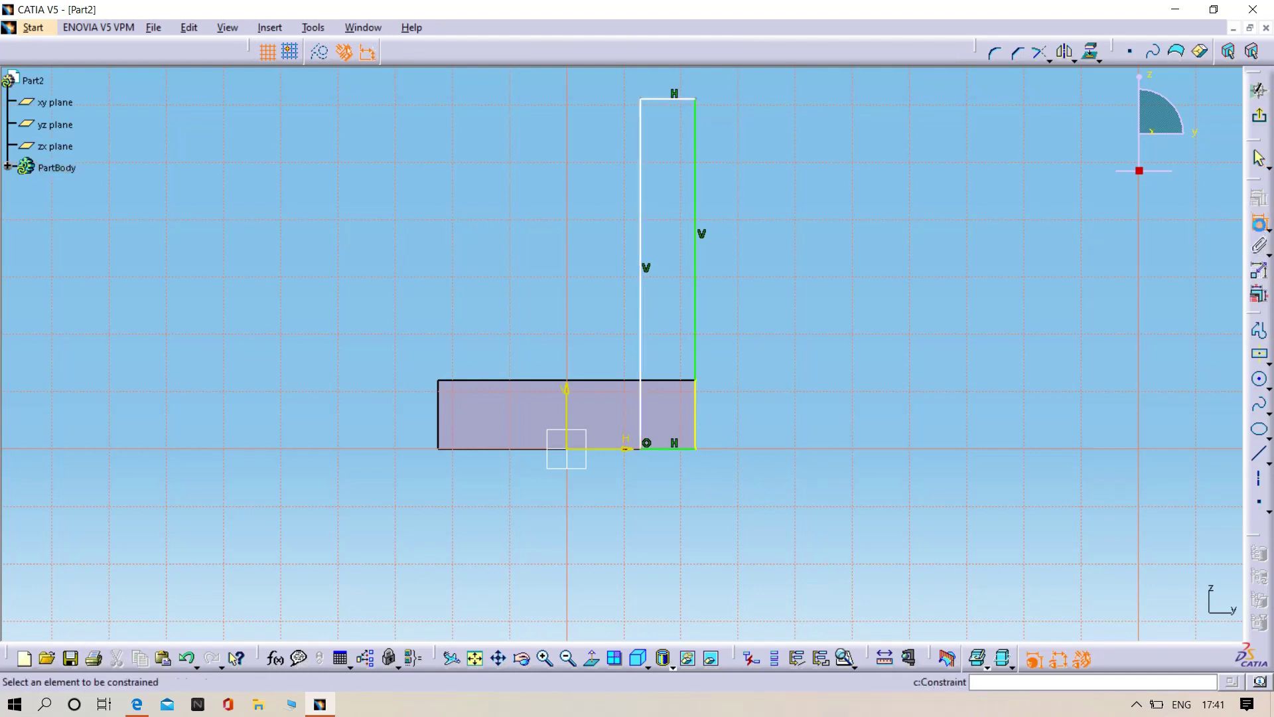
left_click(701, 450)
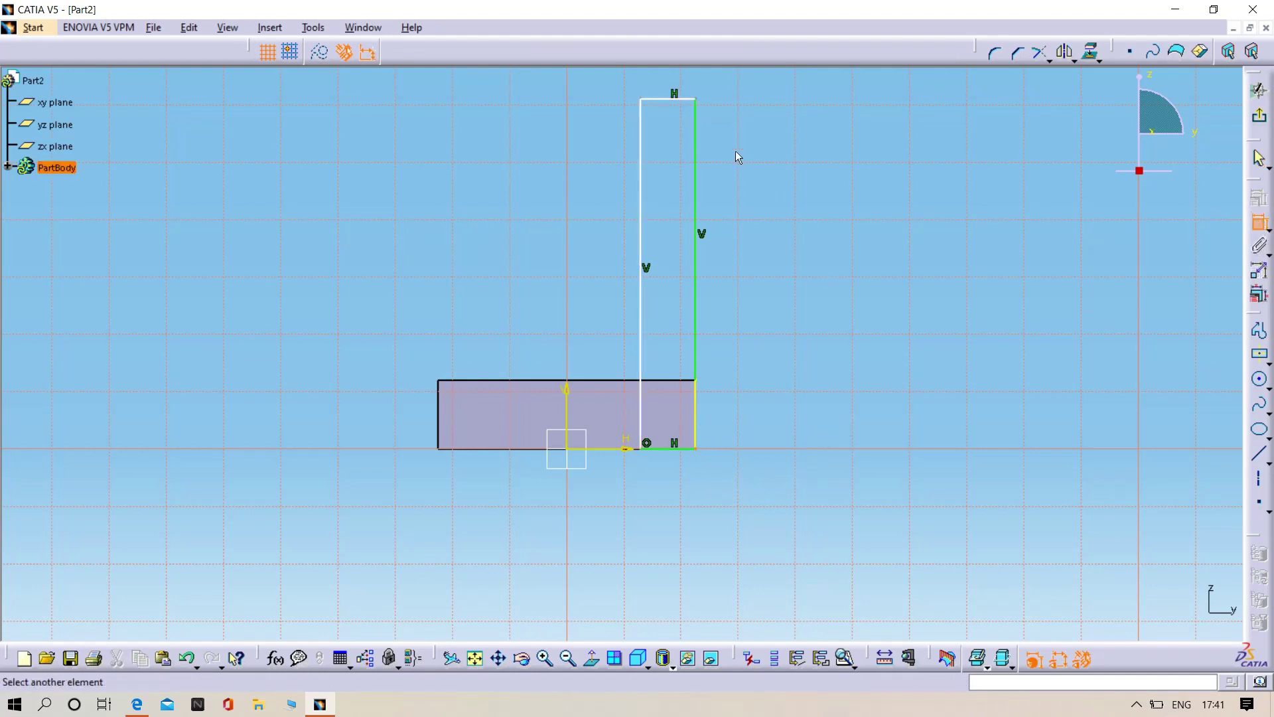
left_click(703, 100)
left_click(807, 204)
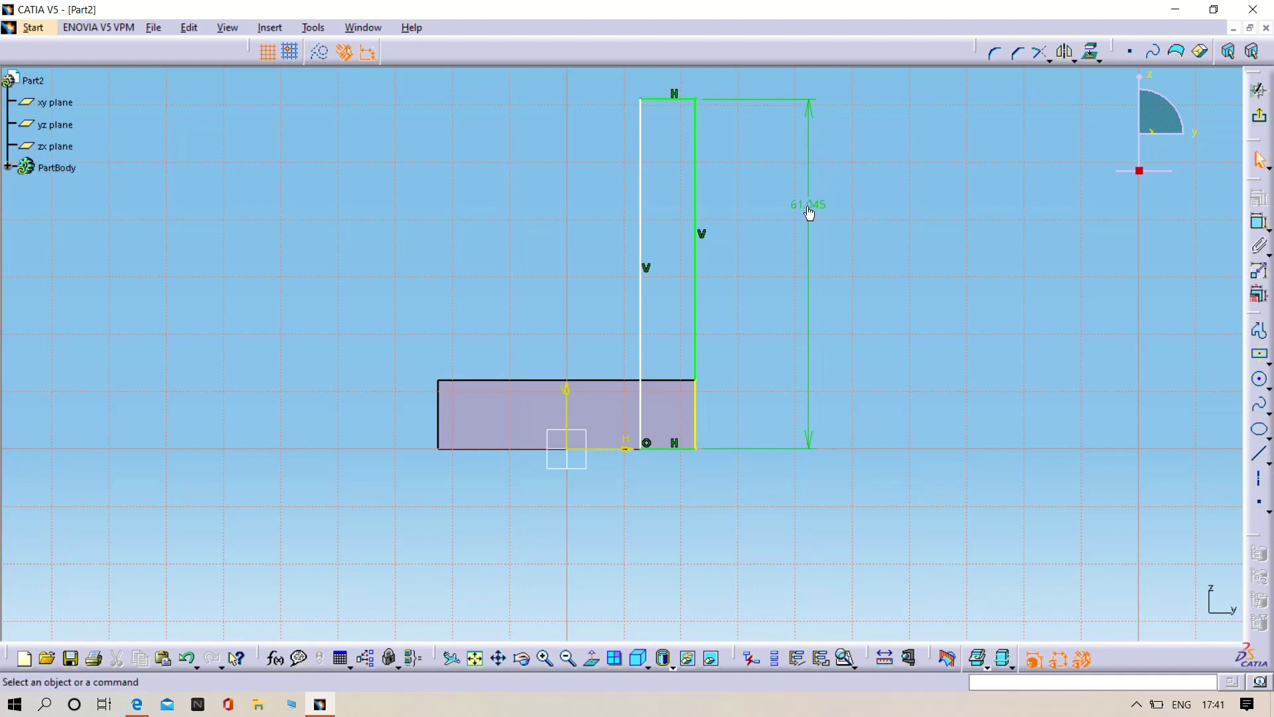
double_click(806, 205)
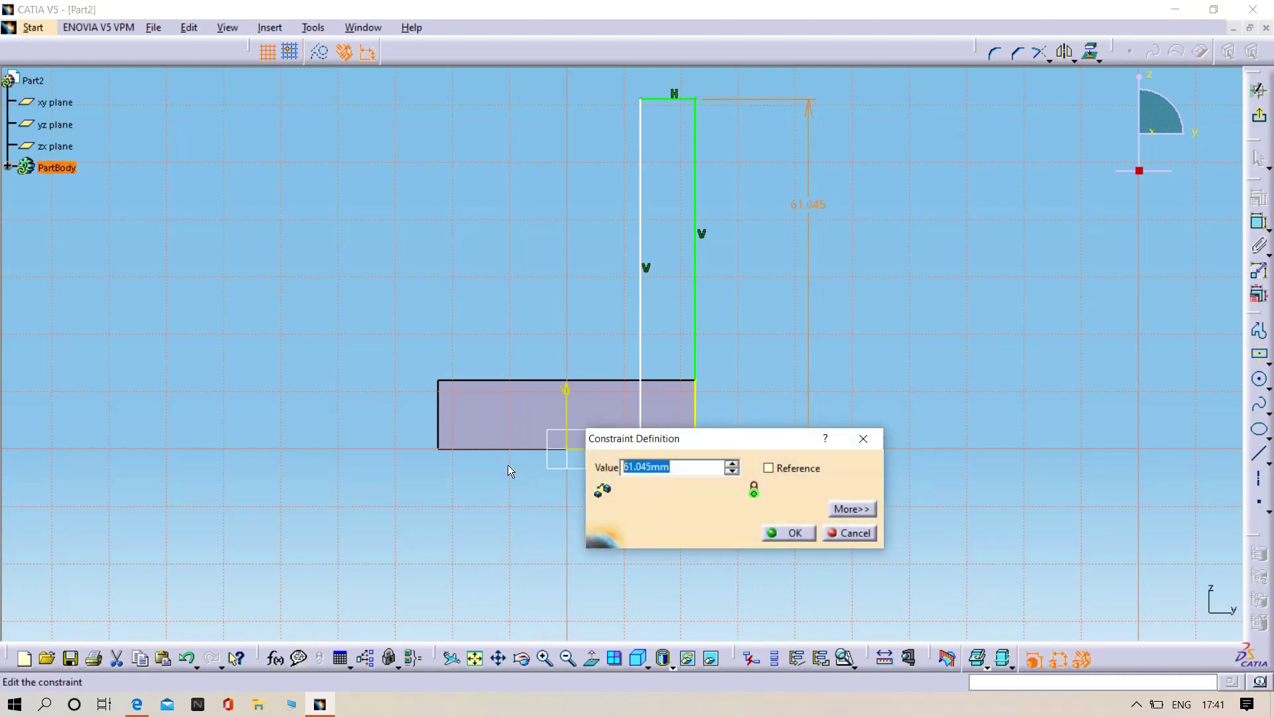
type("65mm")
key("Return")
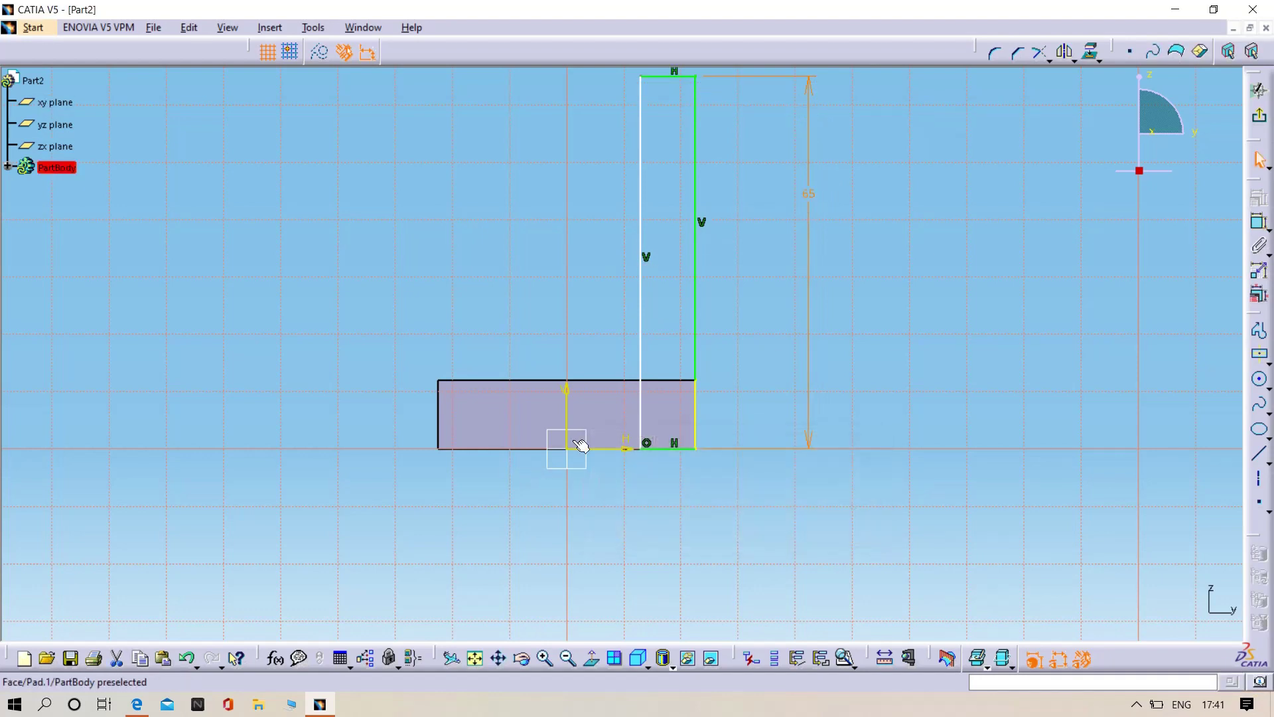
Constrain the upright's width to 12 mm and exit the sketch
mouse_move(825, 441)
middle_mouse_down()
mouse_move(1047, 347)
mouse_move(1267, 222)
middle_mouse_up()
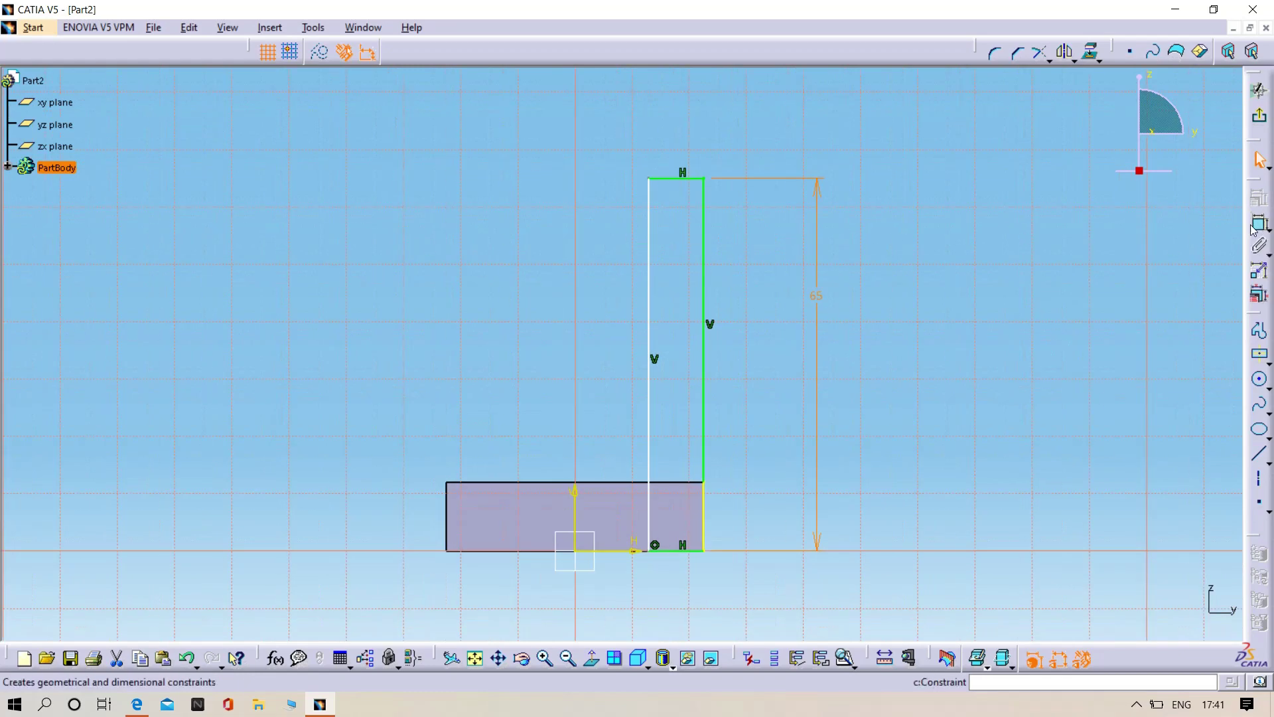
left_click(664, 178)
left_click(668, 131)
double_click(668, 131)
type("12")
key("Return")
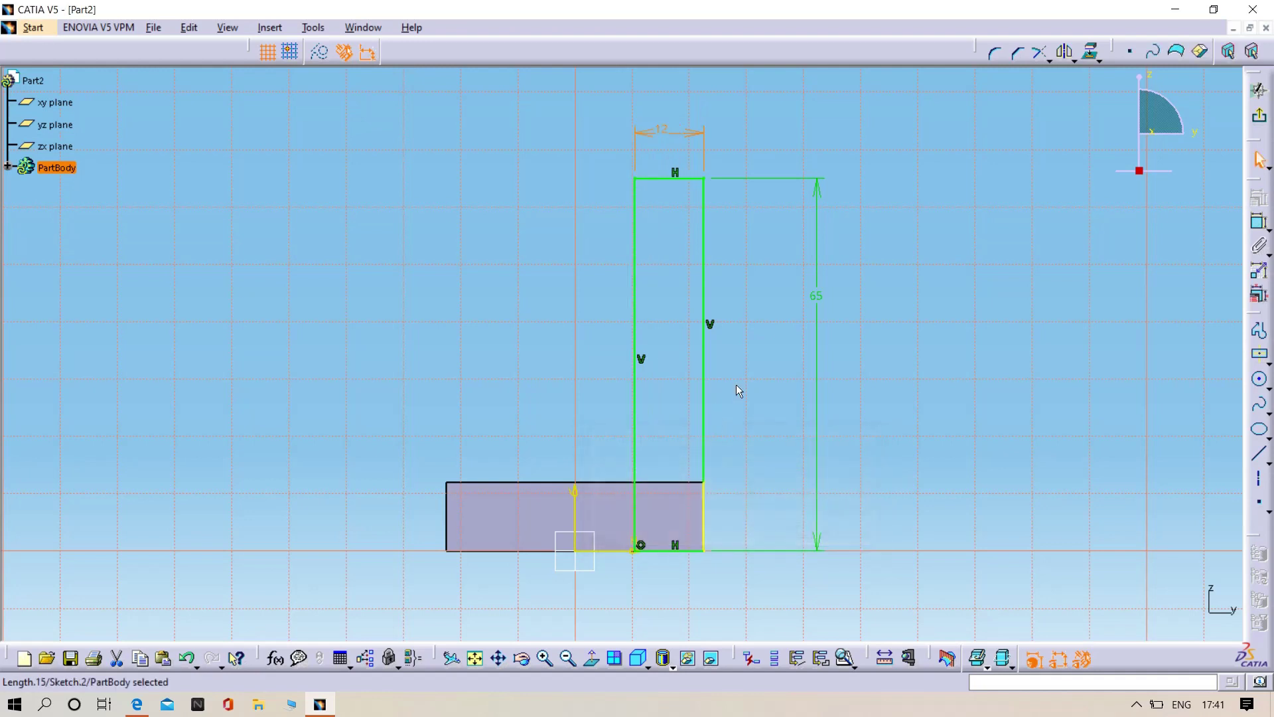
left_click(881, 399)
middle_click_drag(918, 431, 1143, 251)
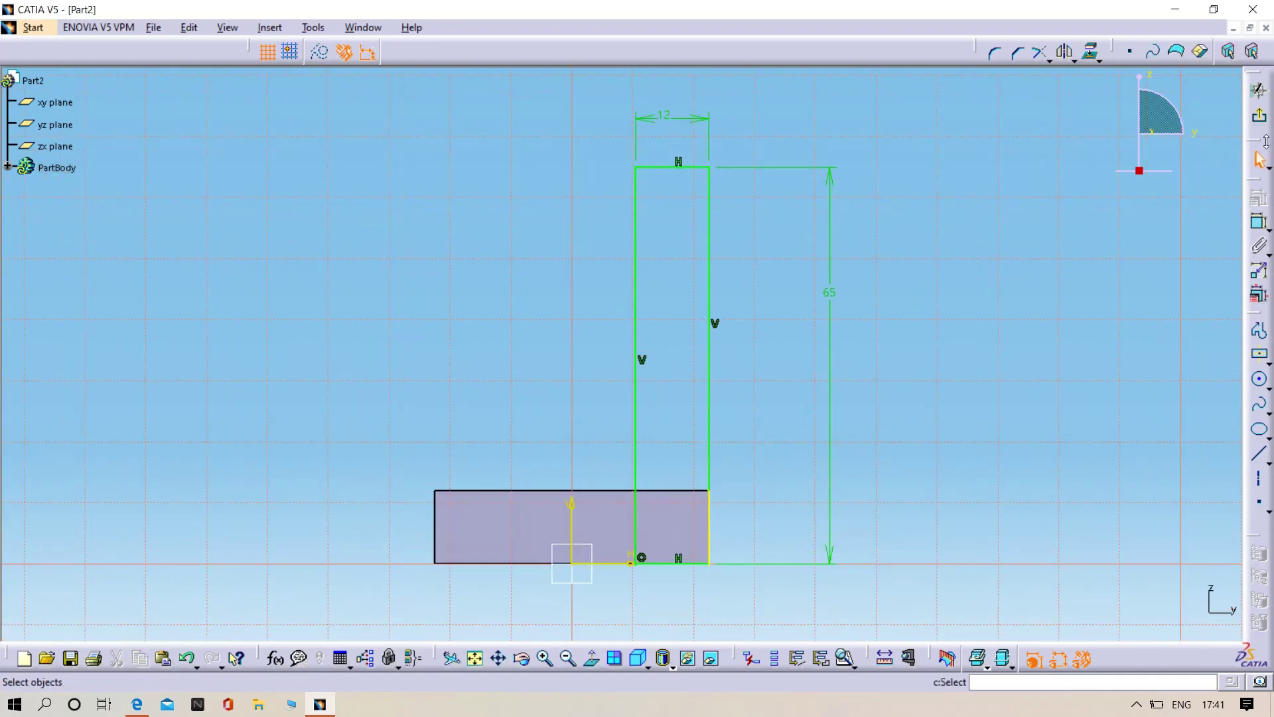
left_click(1260, 161)
mouse_move(672, 451)
middle_mouse_down()
mouse_move(598, 505)
mouse_move(862, 431)
middle_mouse_up()
Pad the upright profile 110 mm in the reversed direction, then compare with Drawing2.pdf
left_click(1259, 321)
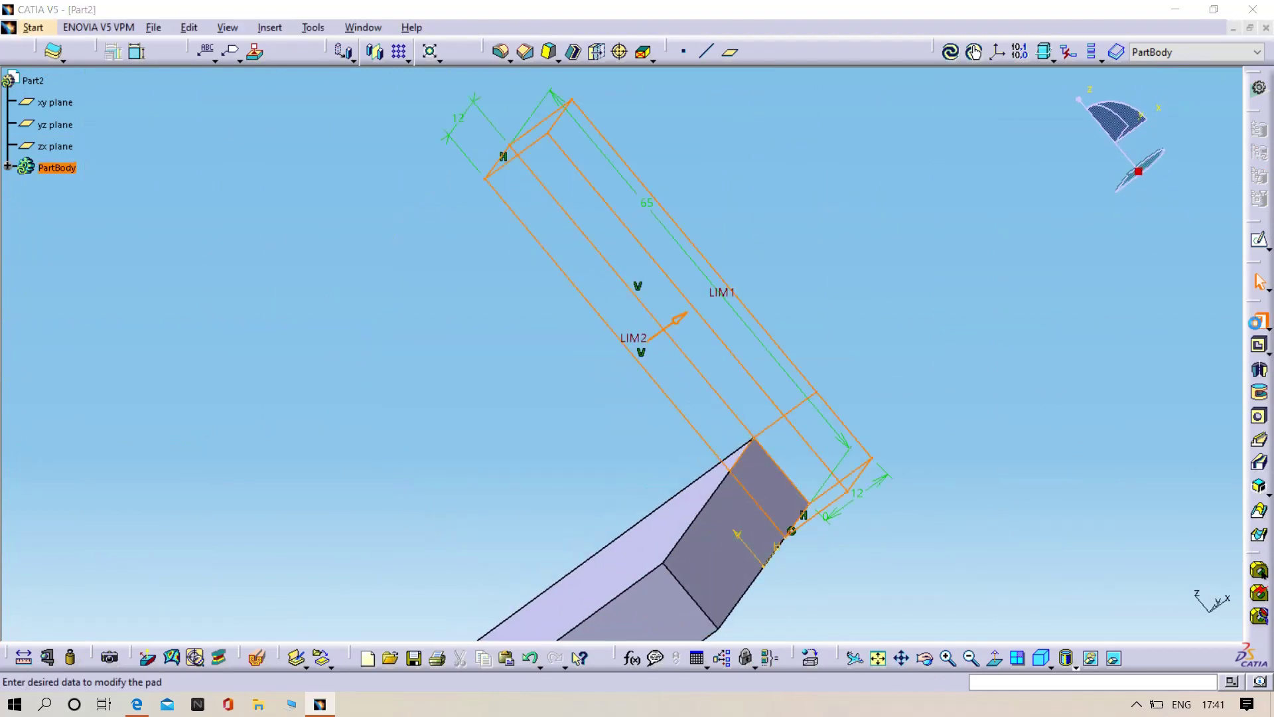
left_click(1089, 562)
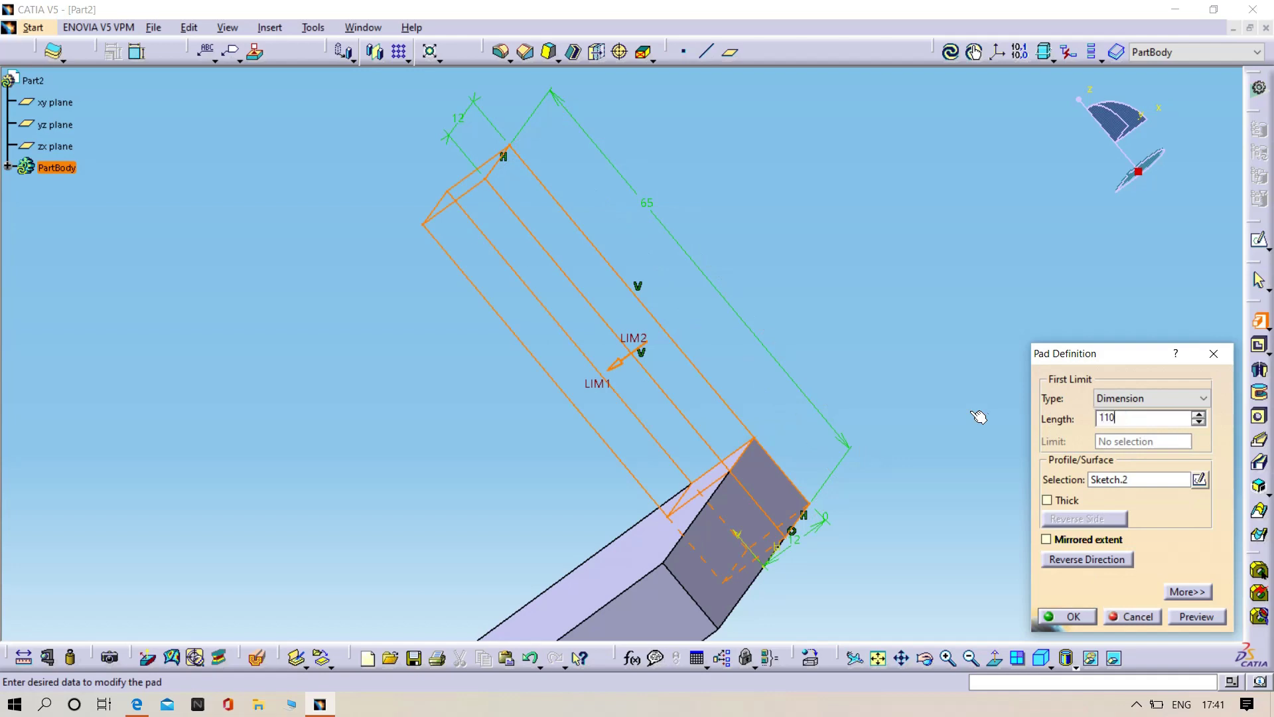
key("Return")
middle_click_drag(883, 407, 762, 540)
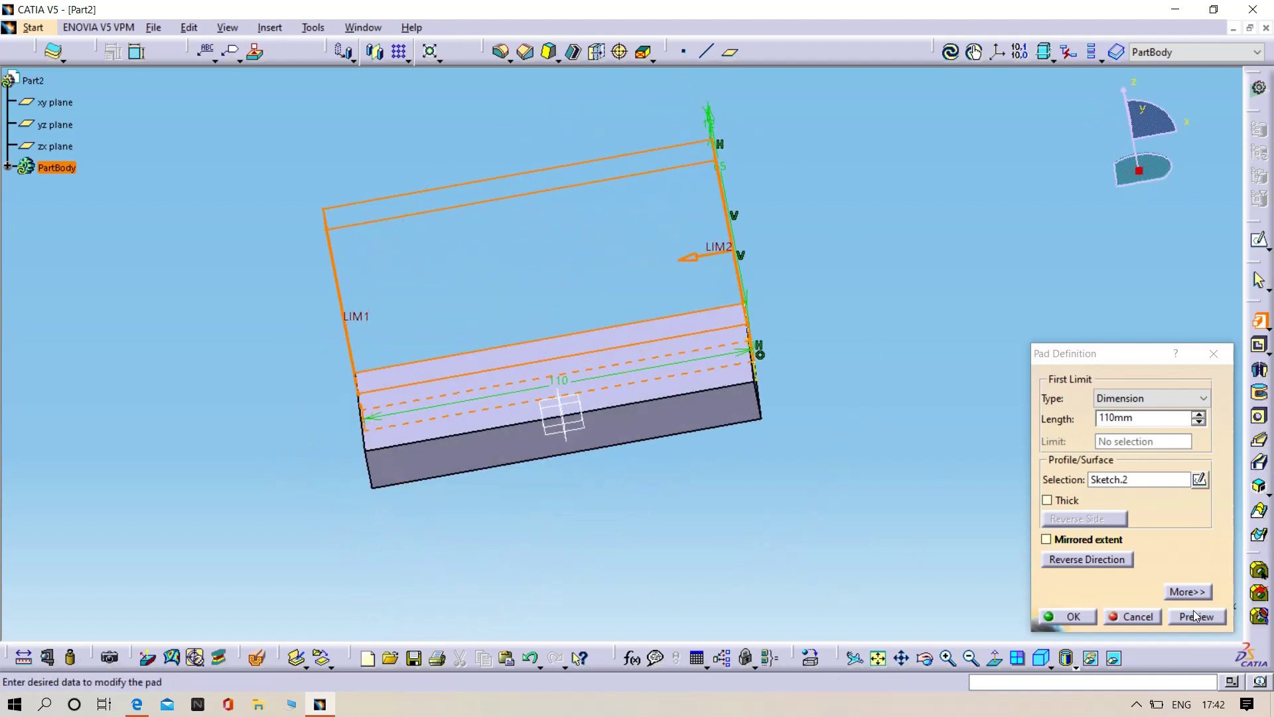
left_click(1069, 617)
middle_click_drag(597, 498, 462, 453)
left_click(463, 453)
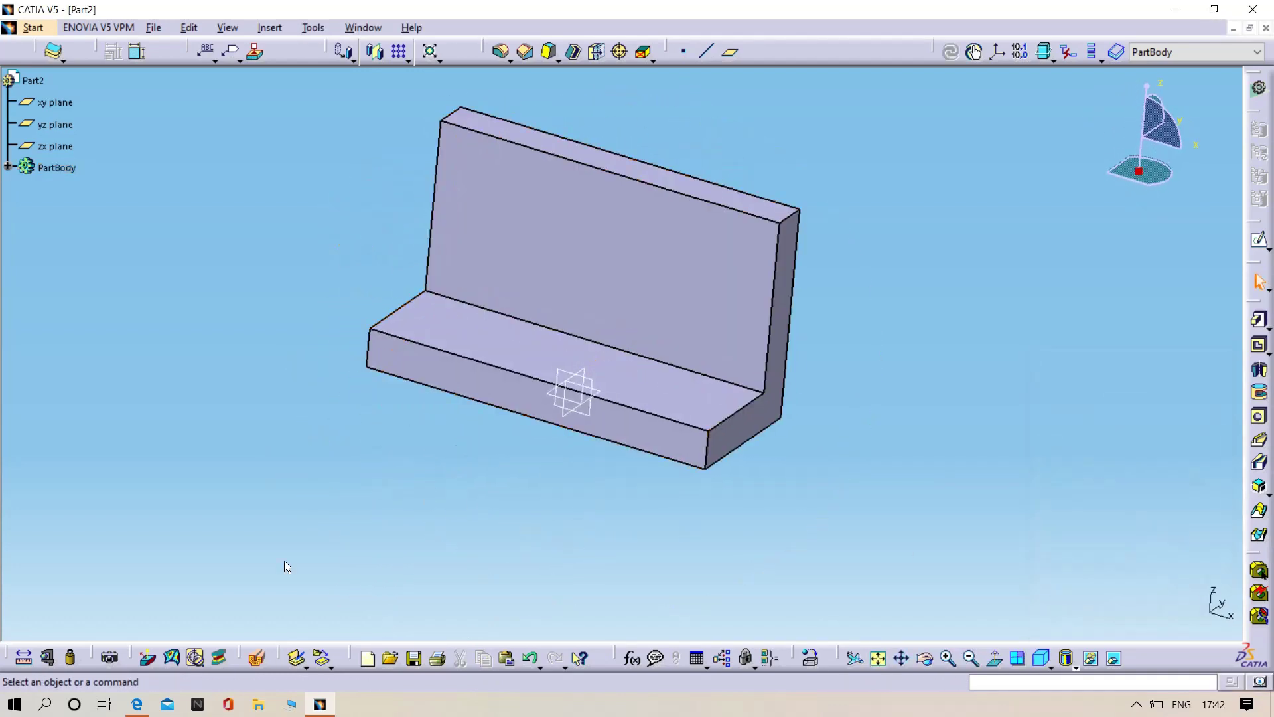
left_click(135, 707)
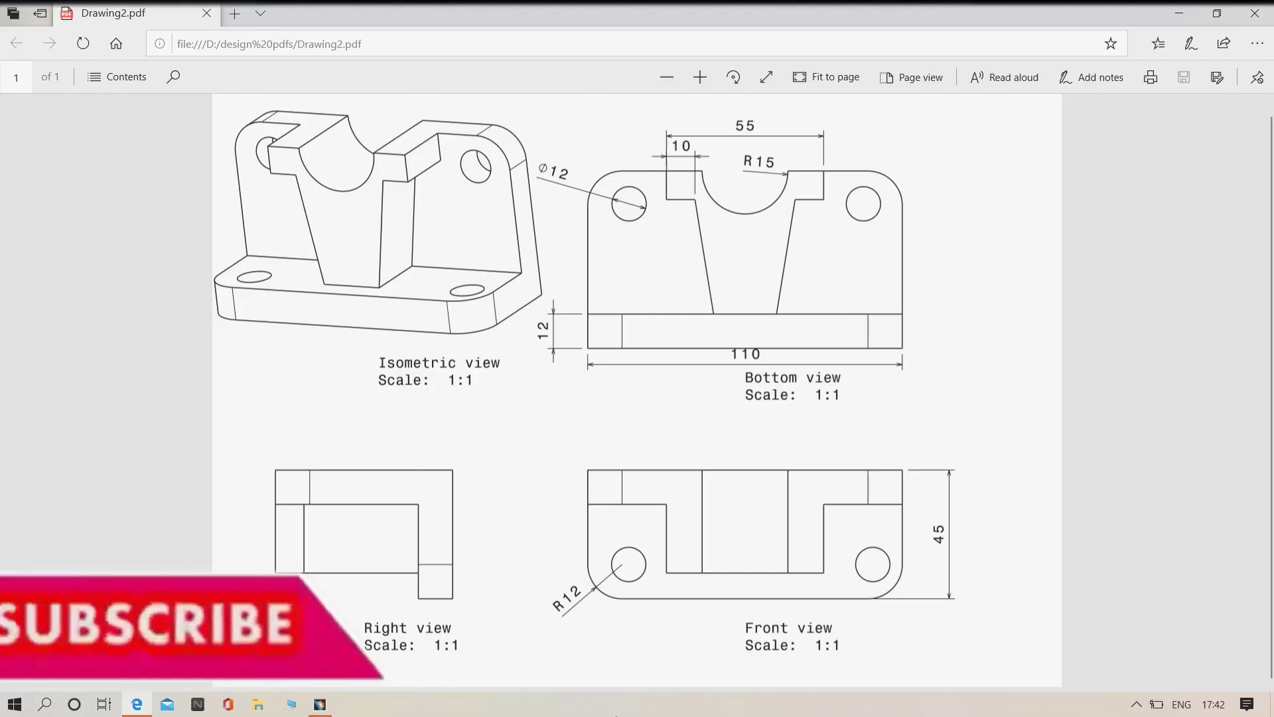
left_click(1170, 8)
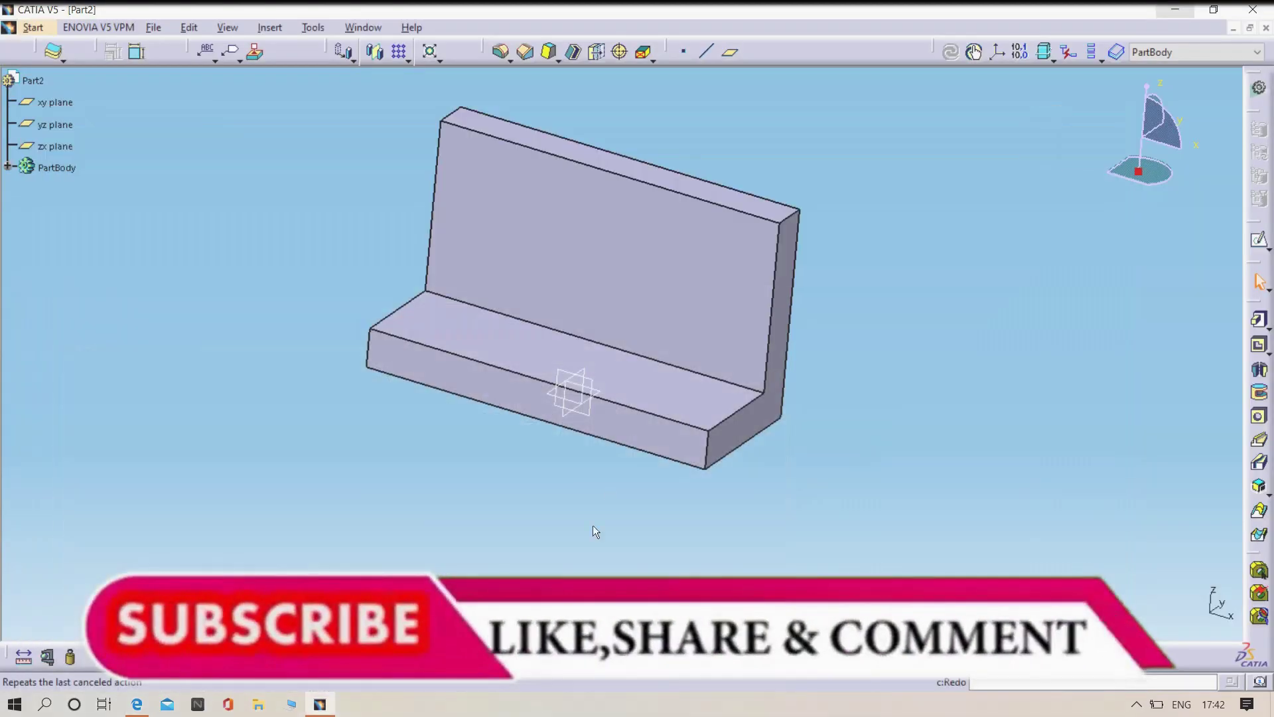
Fillet one upright top corner and the base's right corner at 12 mm radius
left_click(503, 58)
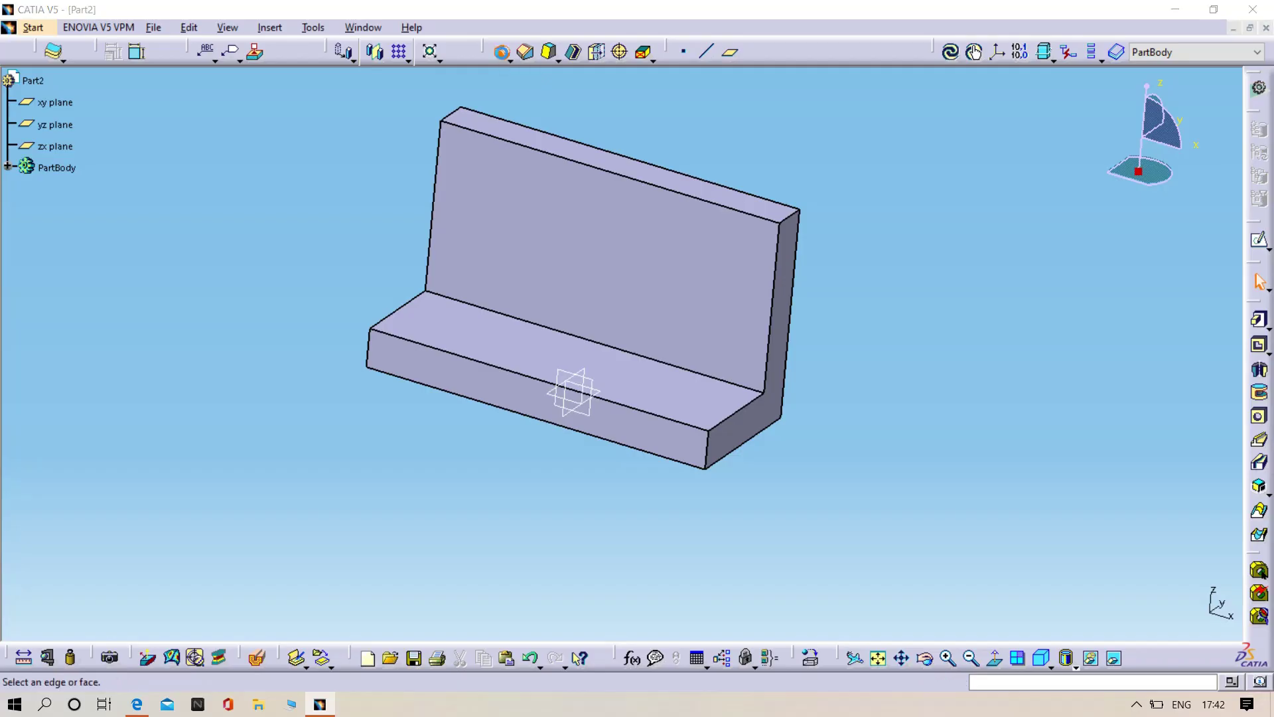
middle_click_drag(854, 368, 935, 465)
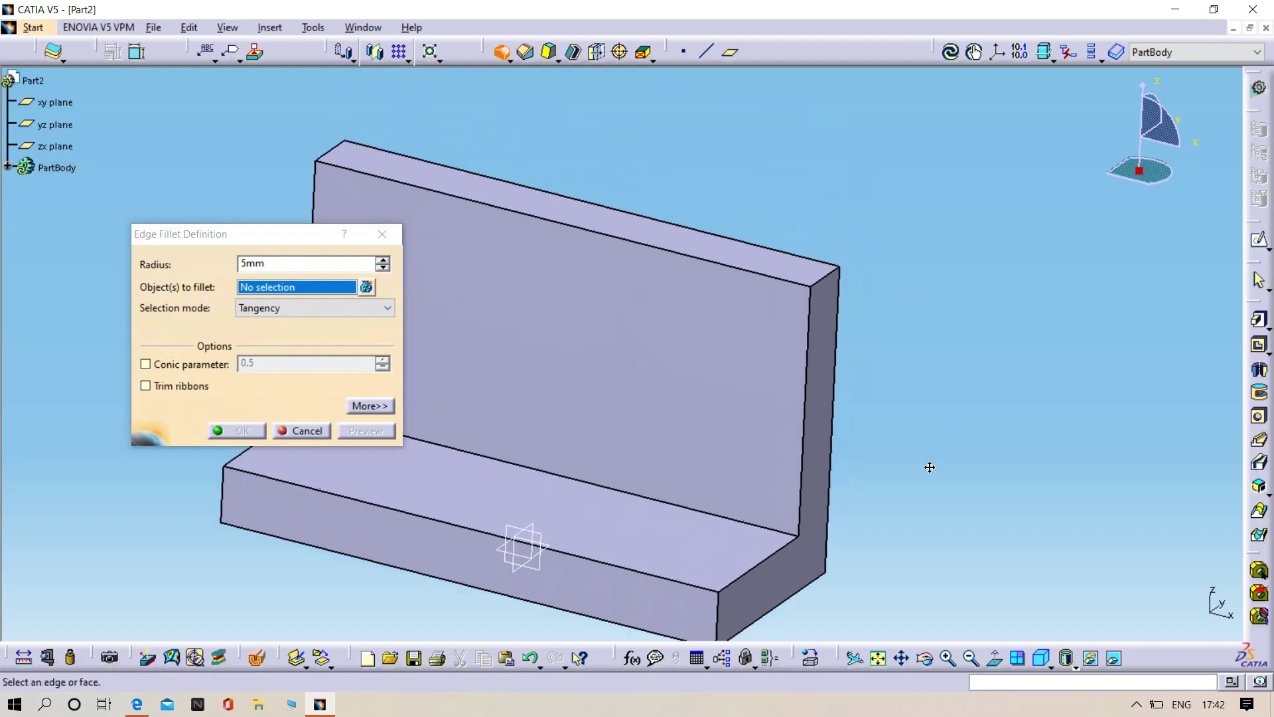
left_click(832, 279)
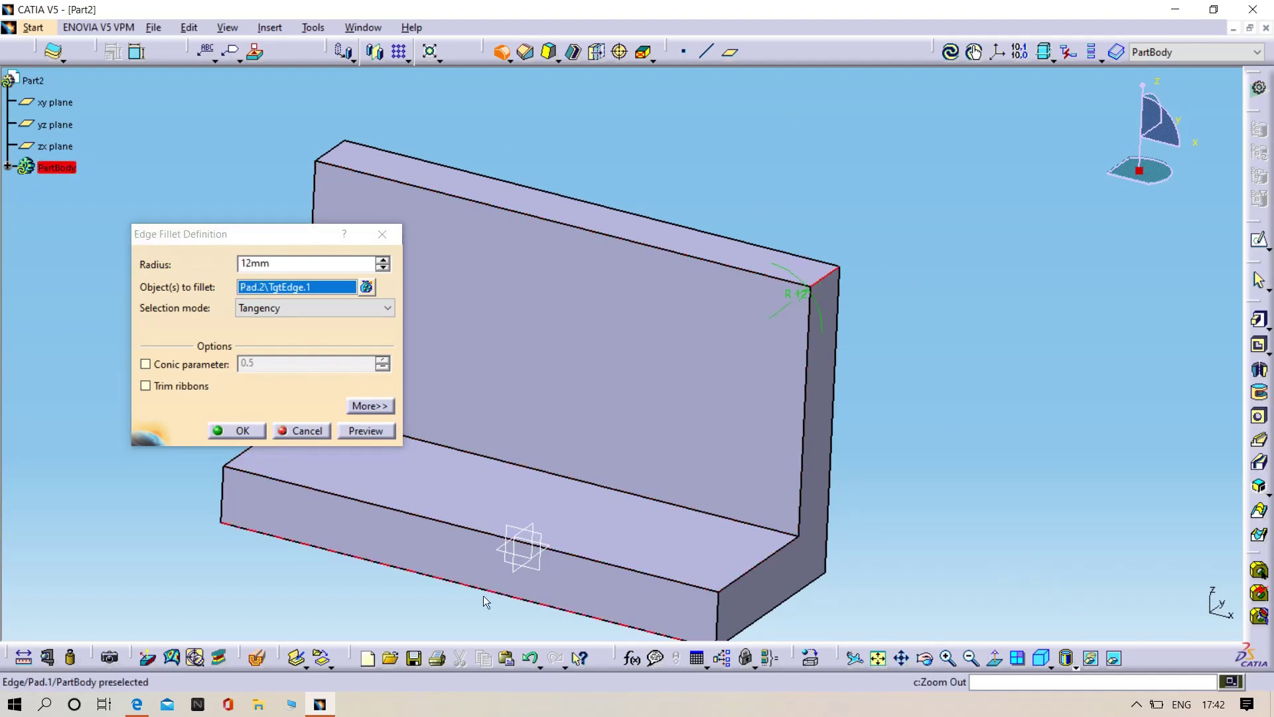
left_click(234, 430)
middle_click_drag(916, 509, 1015, 498)
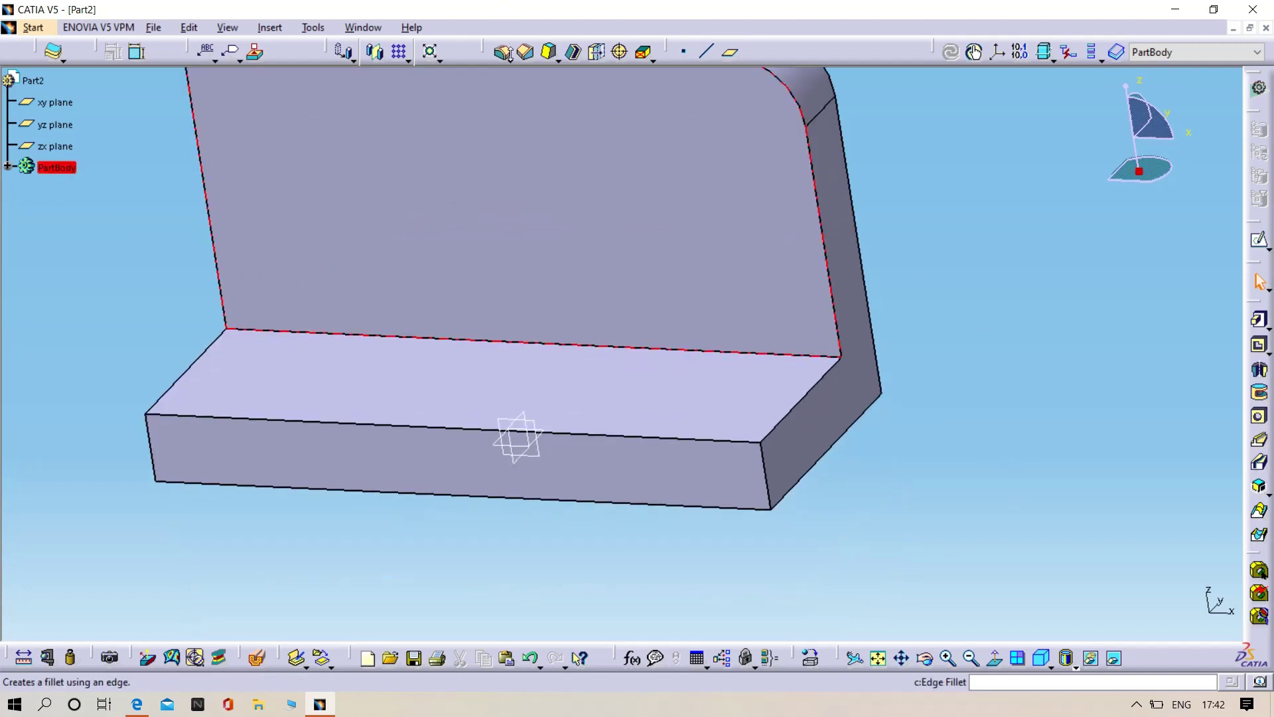
left_click(501, 52)
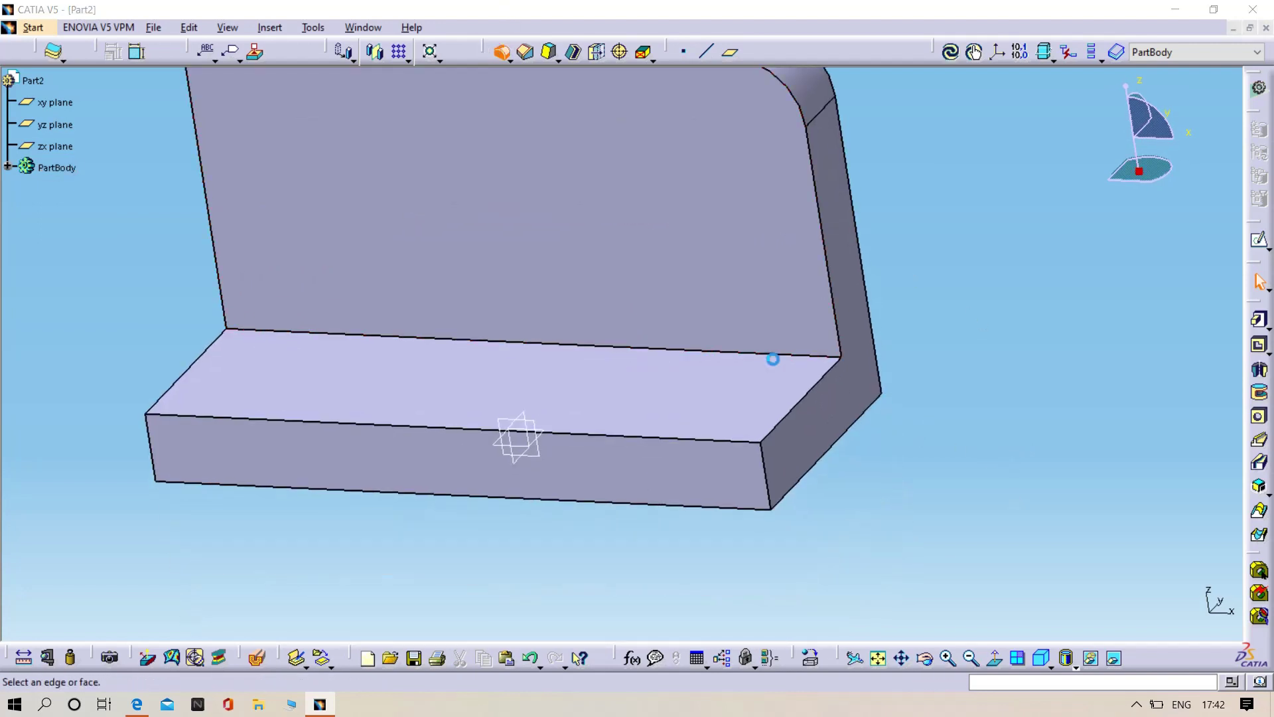
left_click(771, 479)
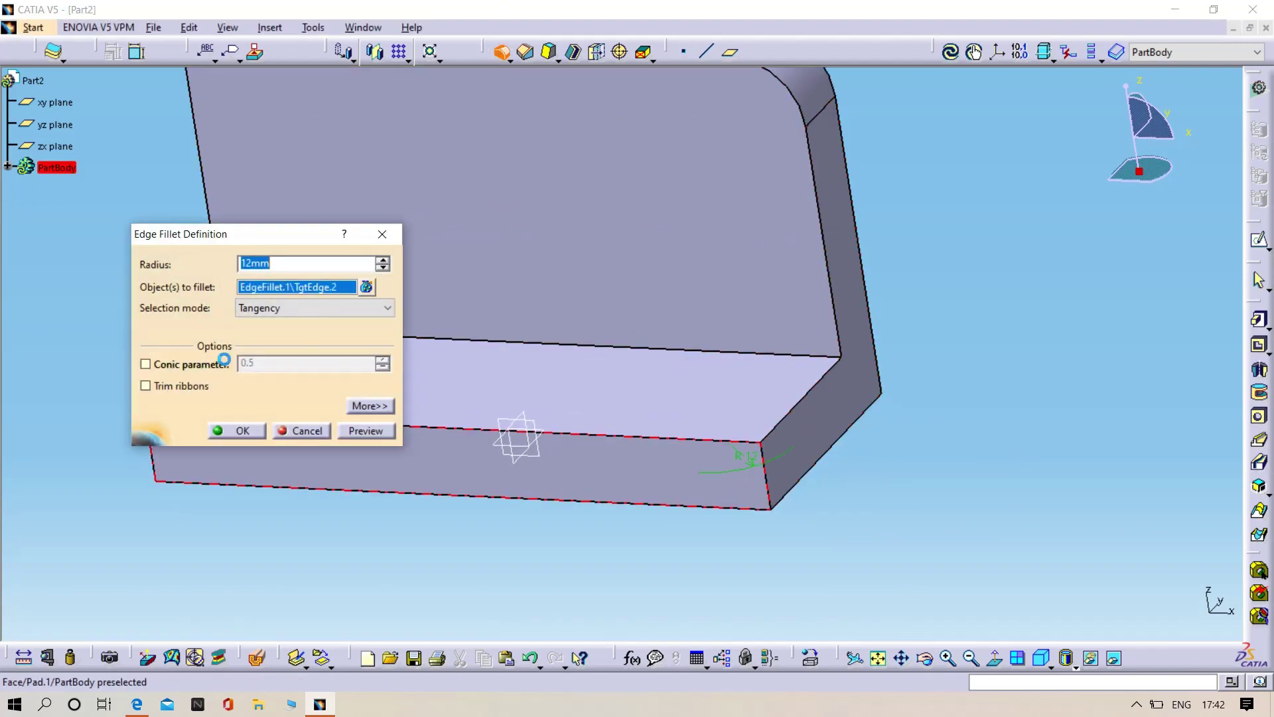
left_click(242, 428)
middle_click_drag(209, 552, 443, 511)
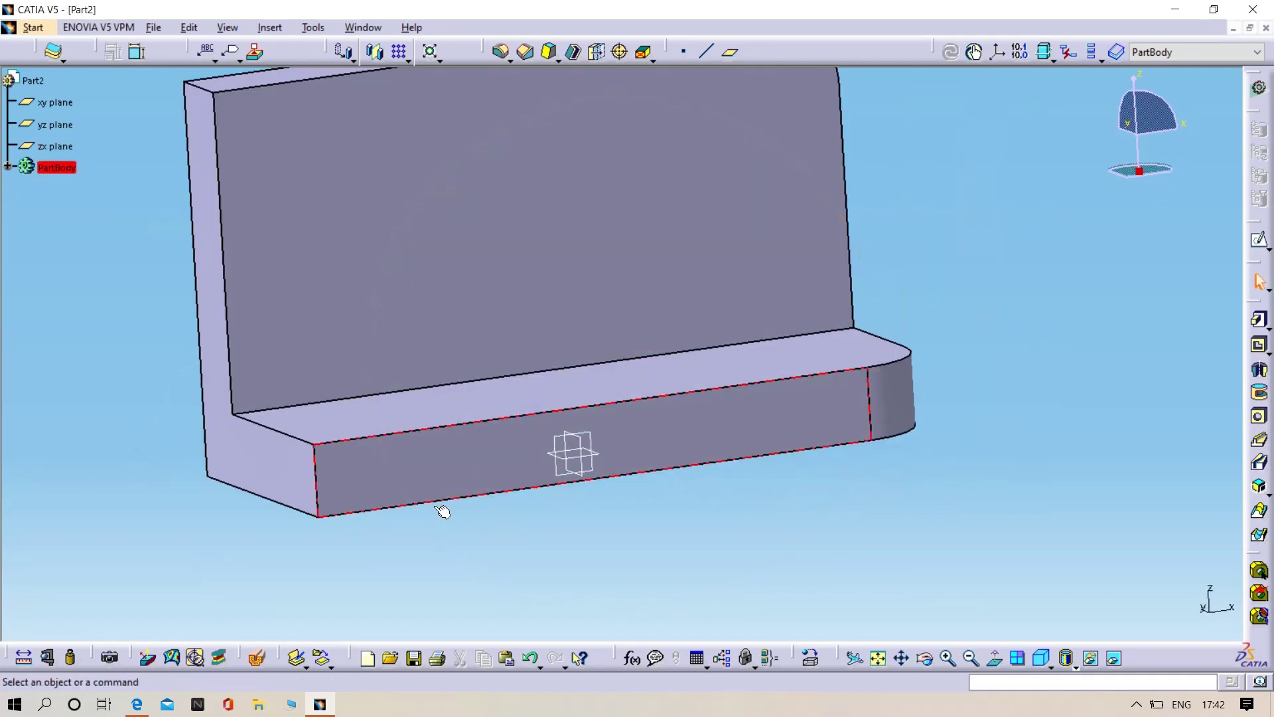
middle_click_drag(373, 384, 565, 468)
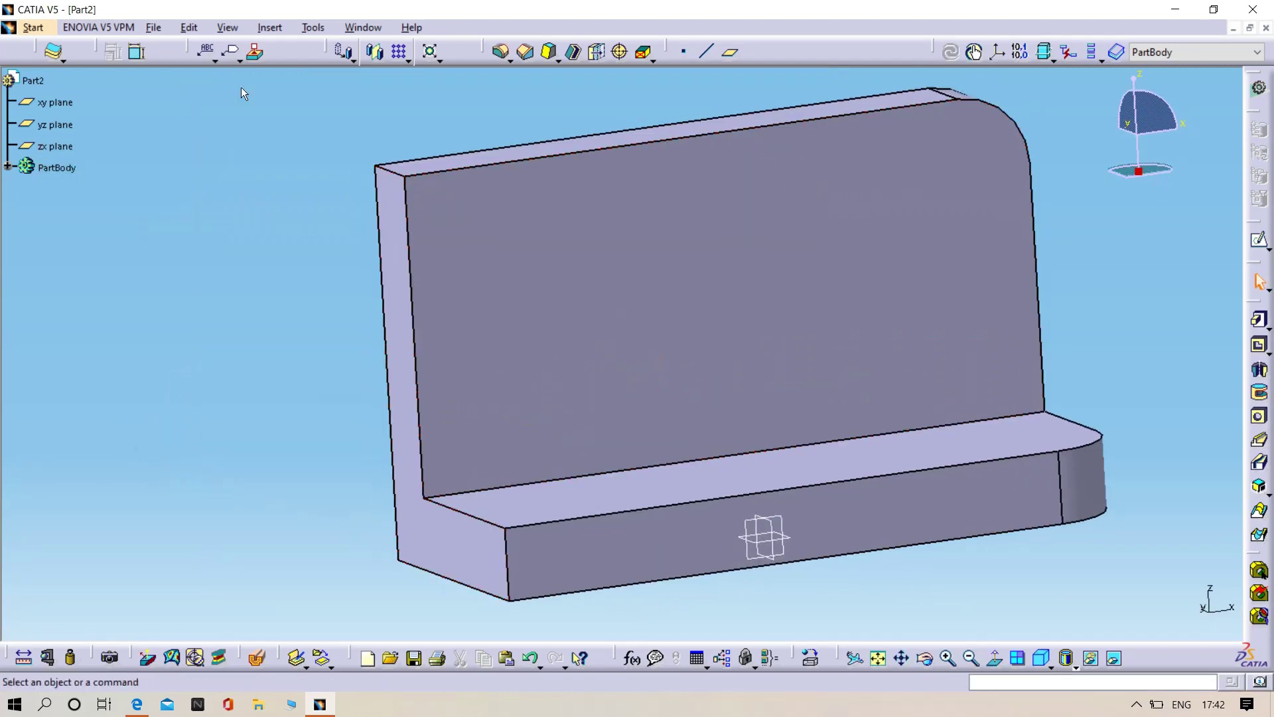
Fillet the upright's other top corner and the base's left corner, then compare with the drawing
left_click(502, 53)
left_click(402, 180)
left_click(242, 431)
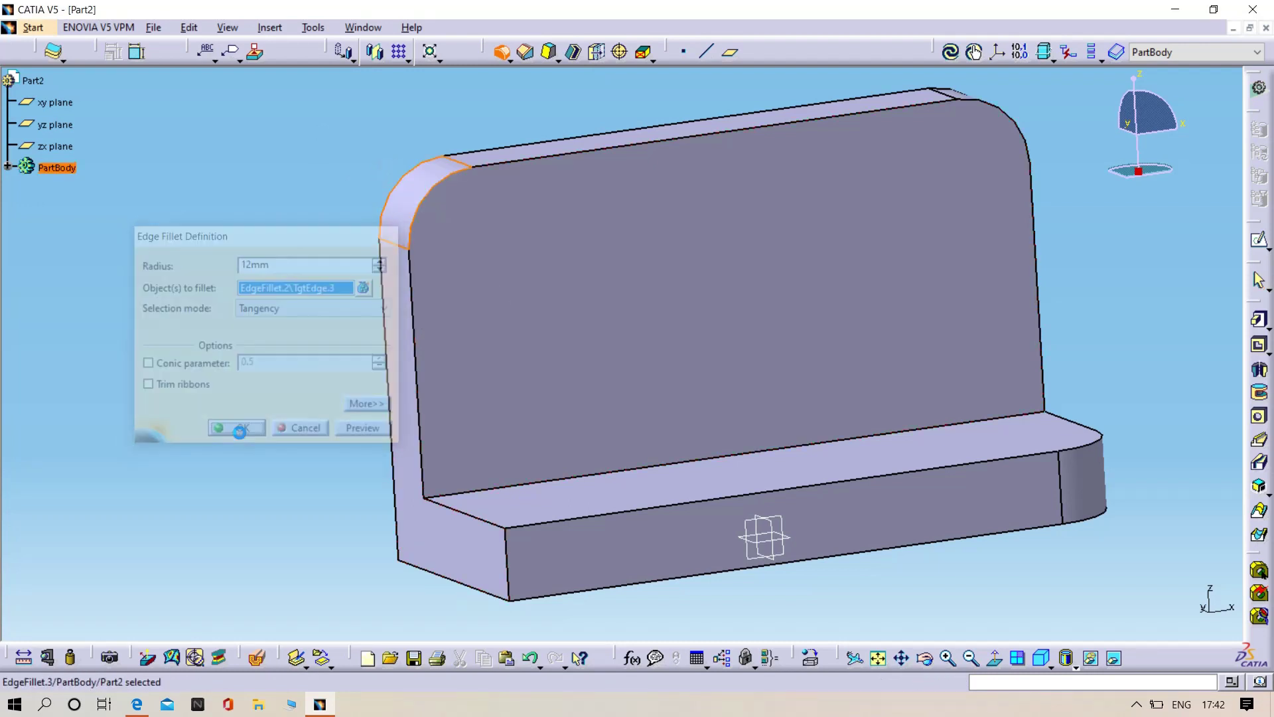
left_click(502, 52)
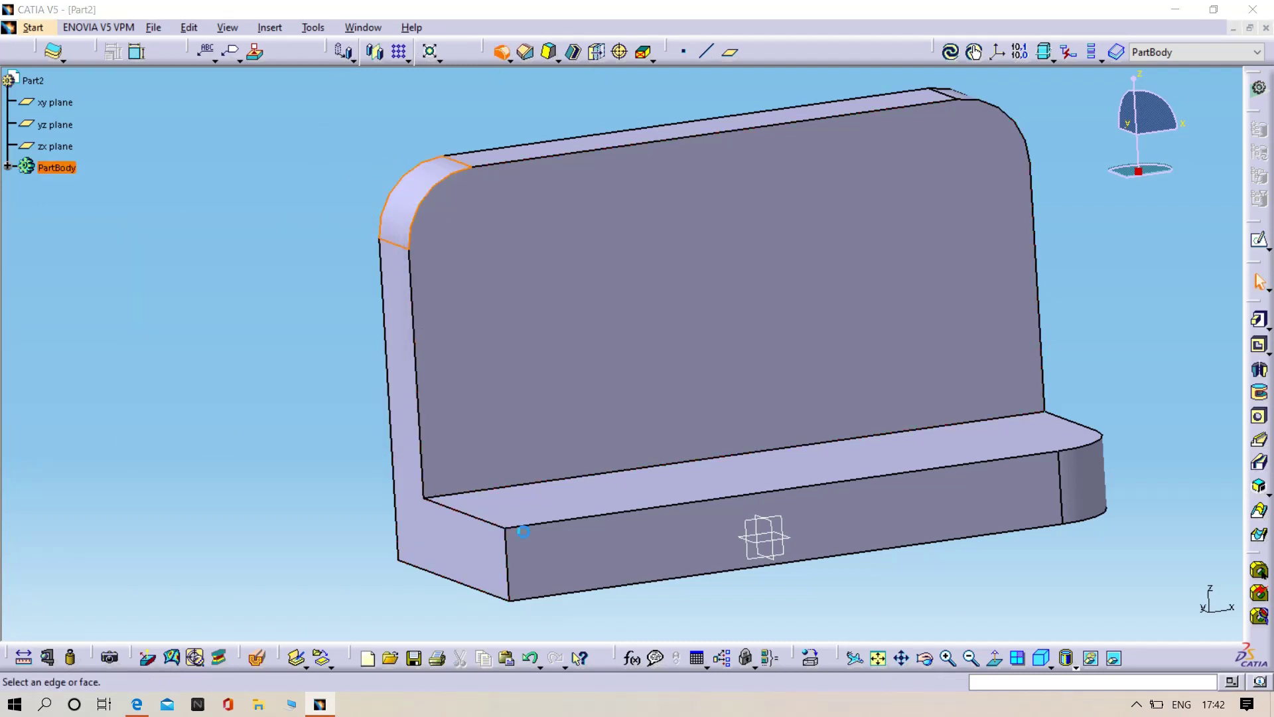
left_click(517, 571)
left_click(237, 430)
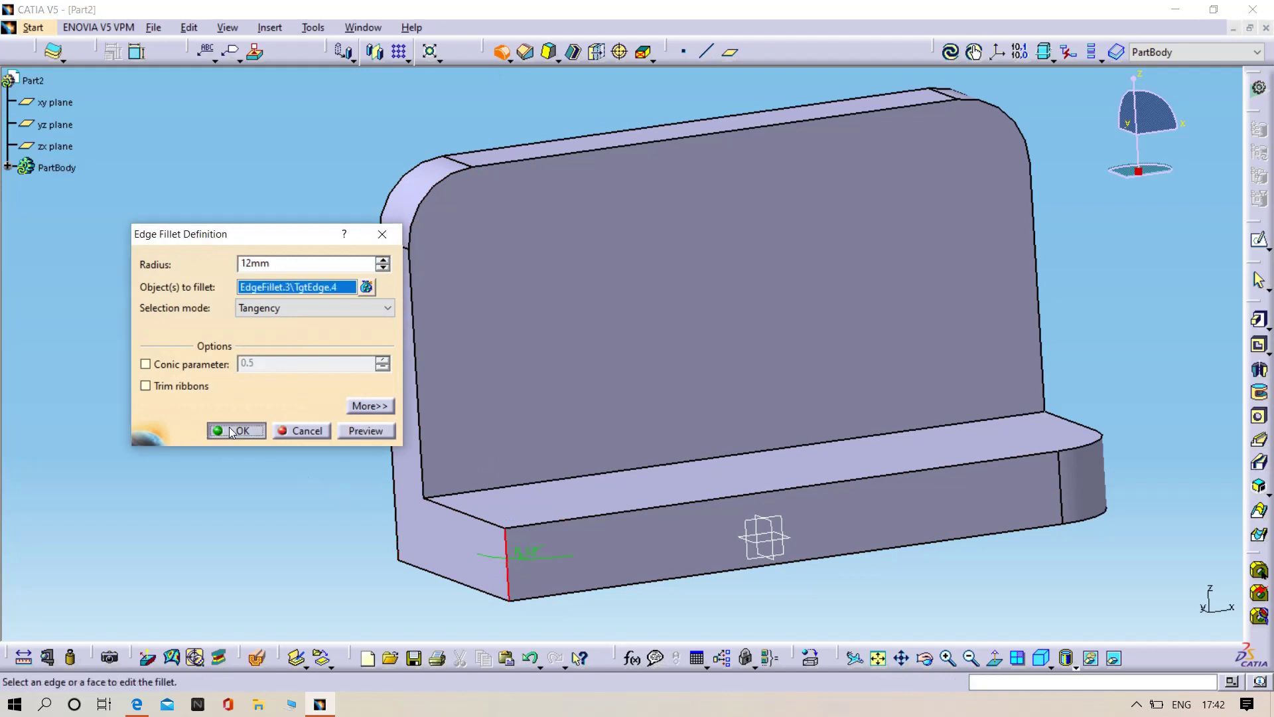
middle_click_drag(1022, 449, 534, 510)
left_click(137, 704)
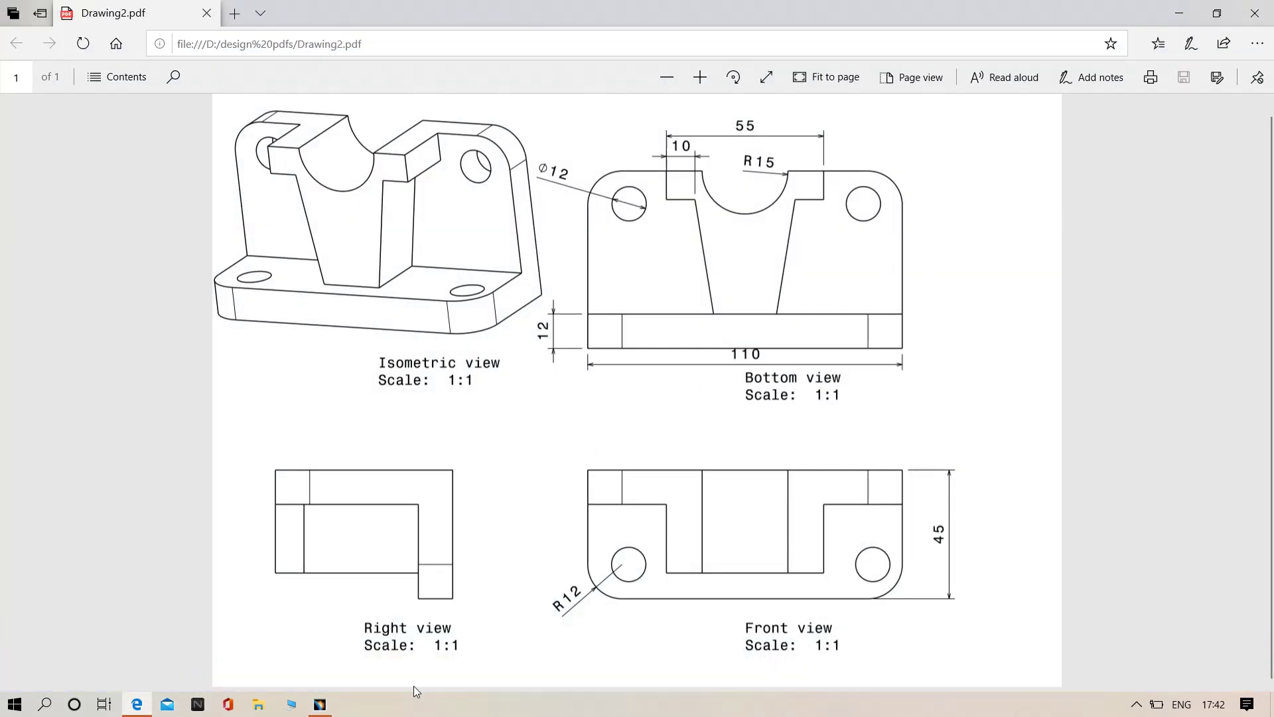
left_click(320, 704)
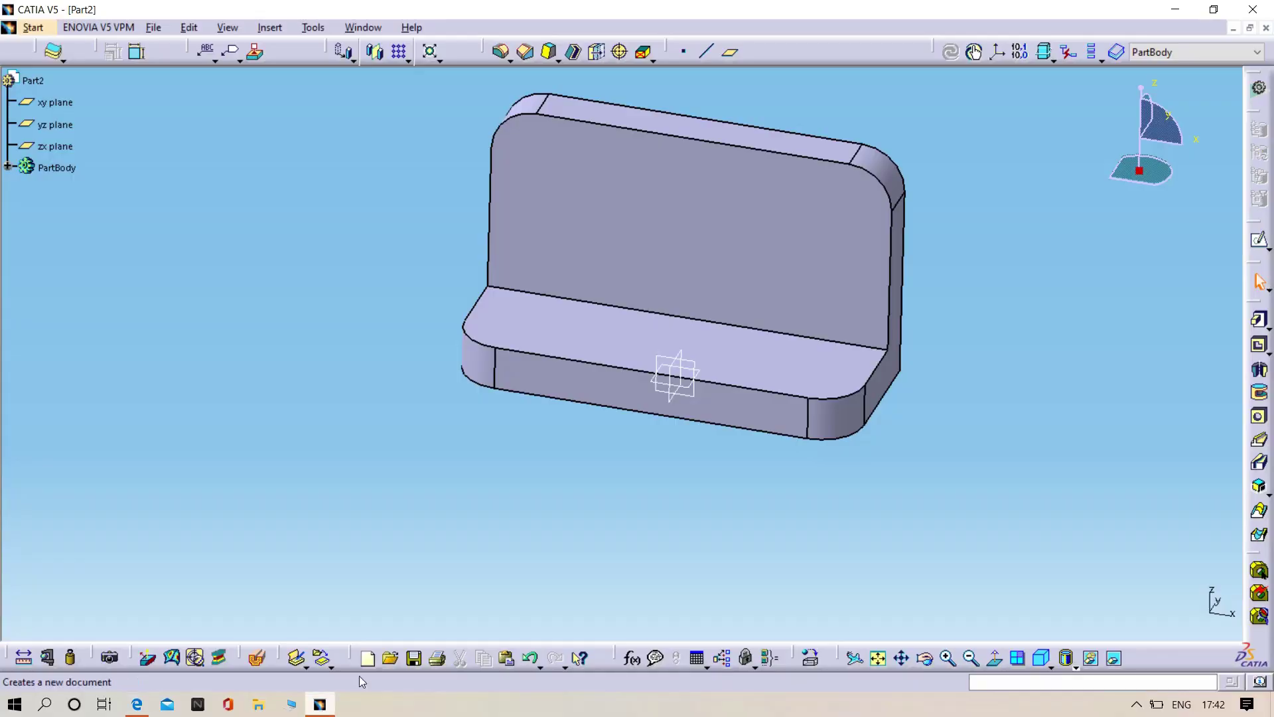
middle_click_drag(702, 508, 503, 518)
Create a plane offset 13.5 mm from the zx plane
middle_click_drag(949, 534, 751, 576)
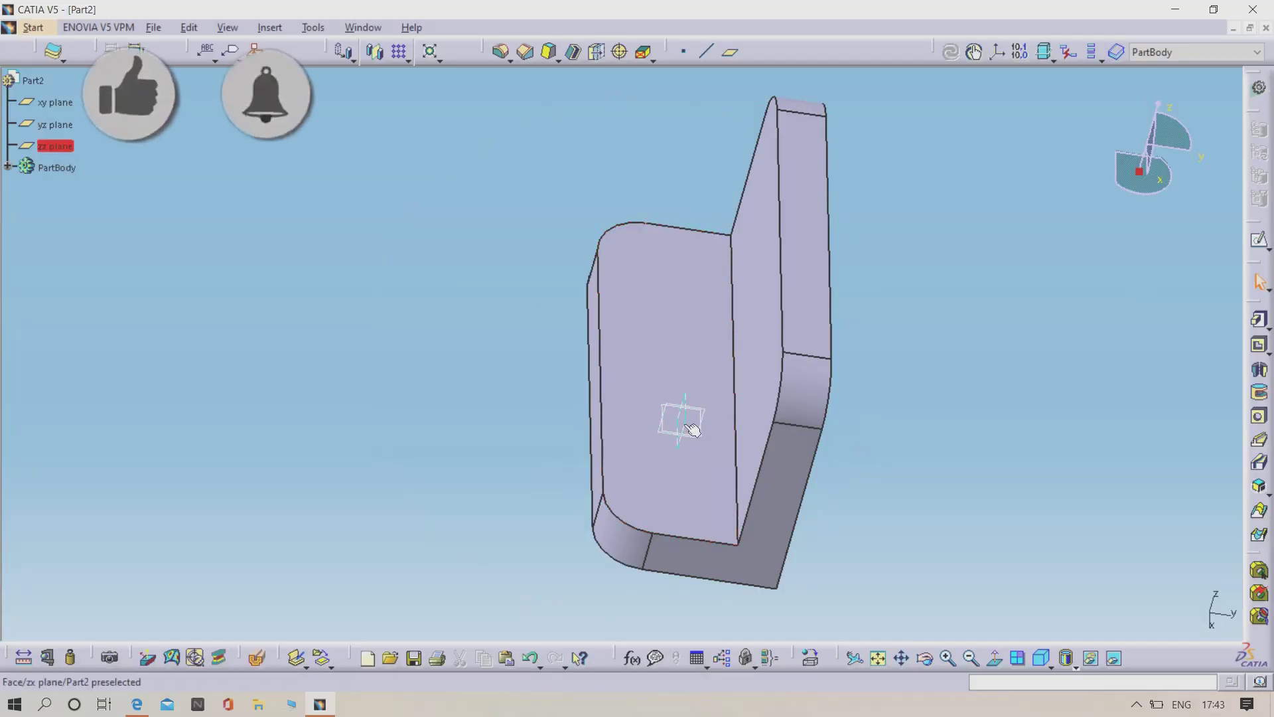
left_click(694, 427)
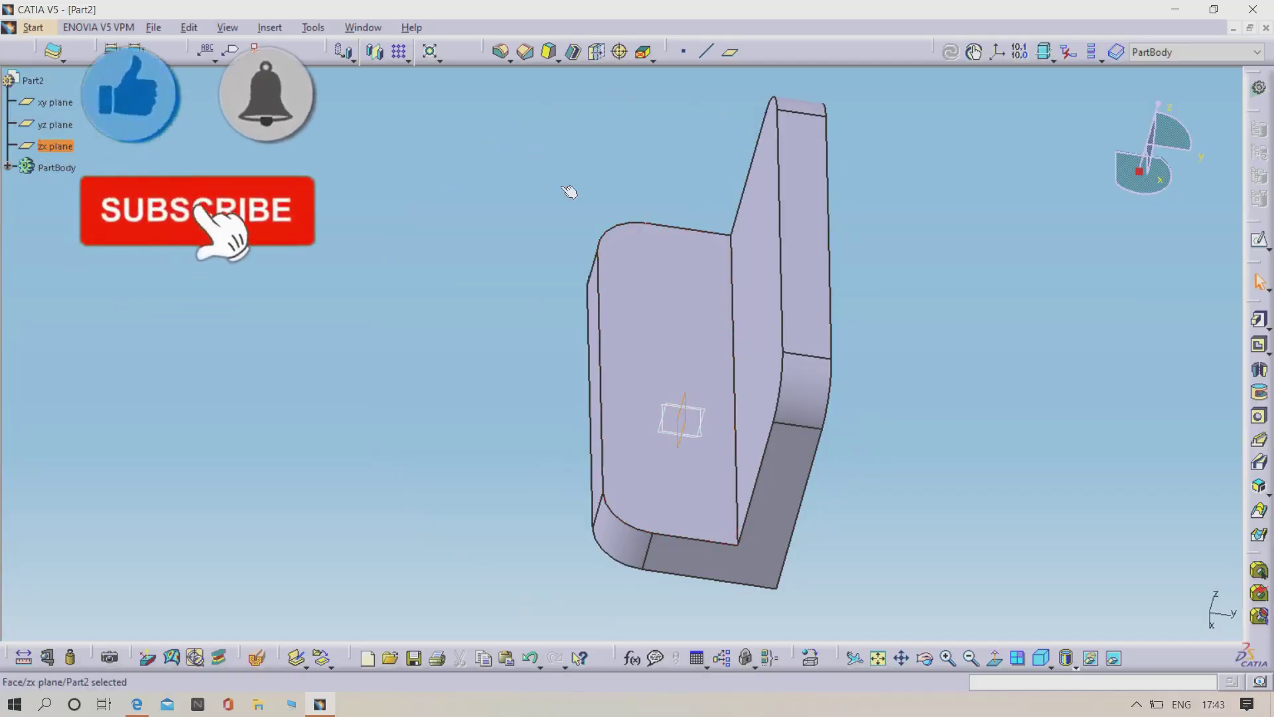
left_click(732, 53)
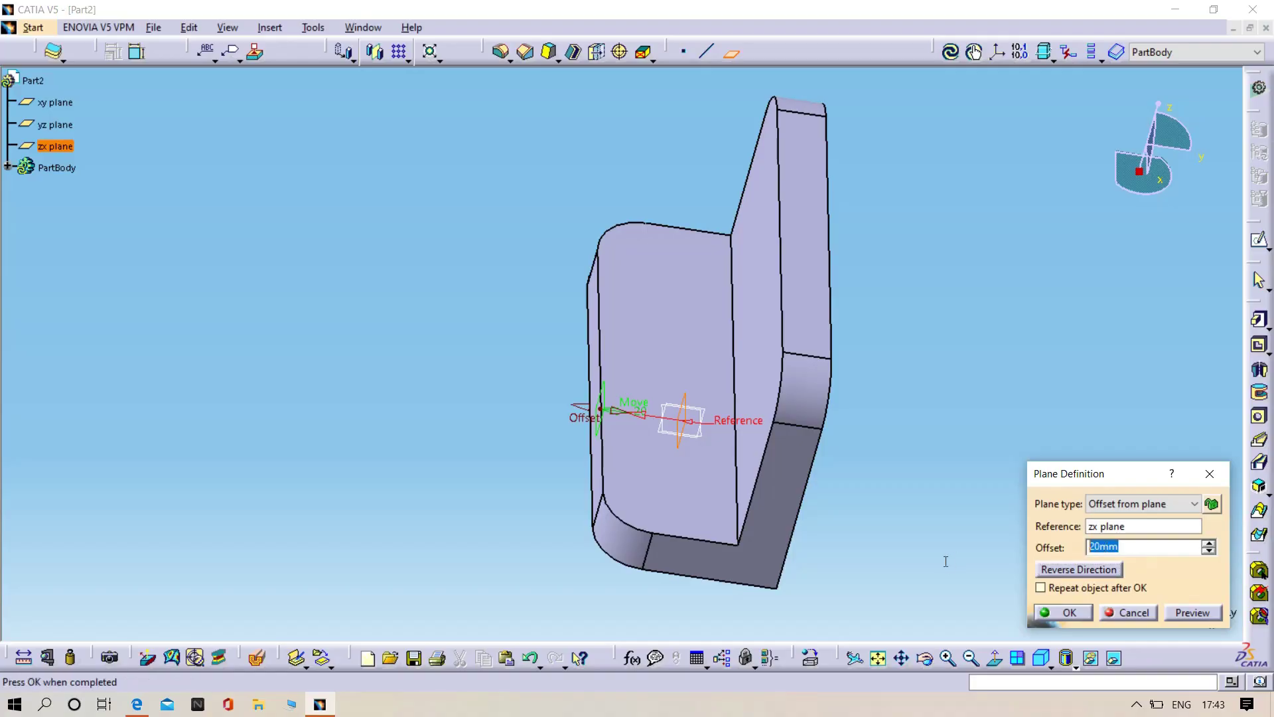
type("13.5")
left_click(921, 545)
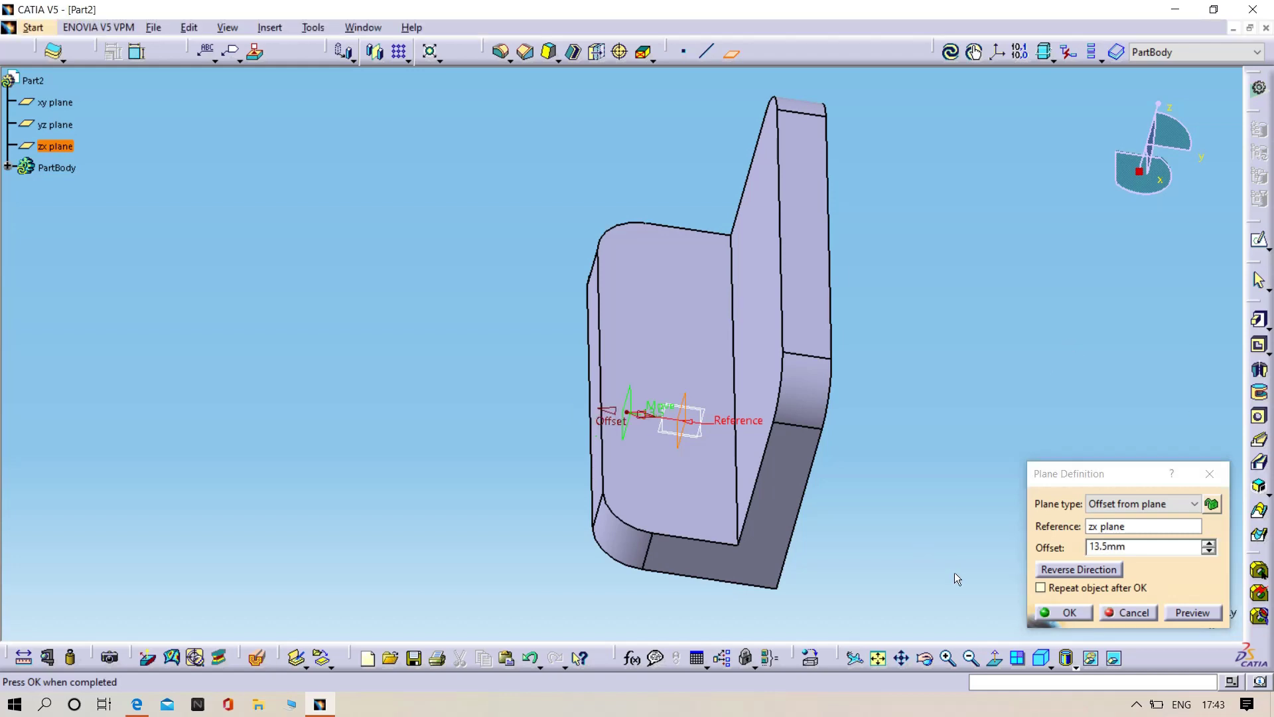
left_click(1088, 614)
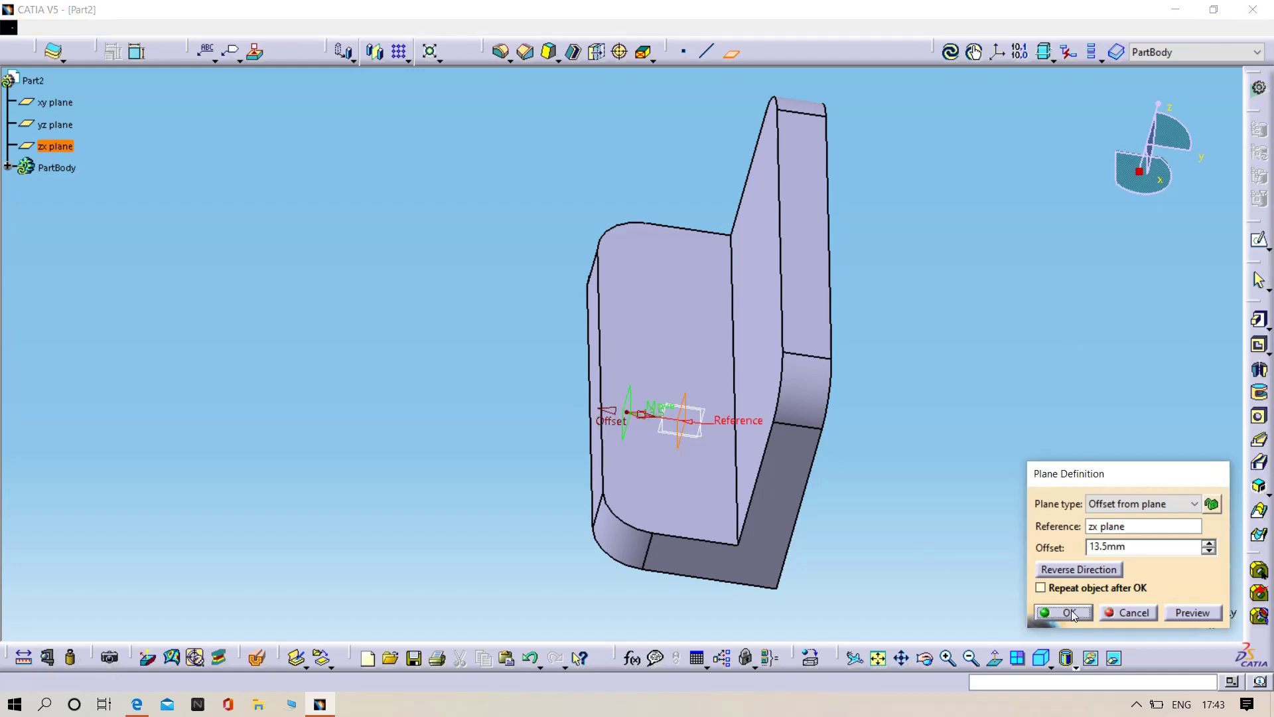
Start a sketch on the new 13.5 mm offset plane
middle_click_drag(631, 473, 896, 441)
middle_click_drag(373, 515, 325, 383)
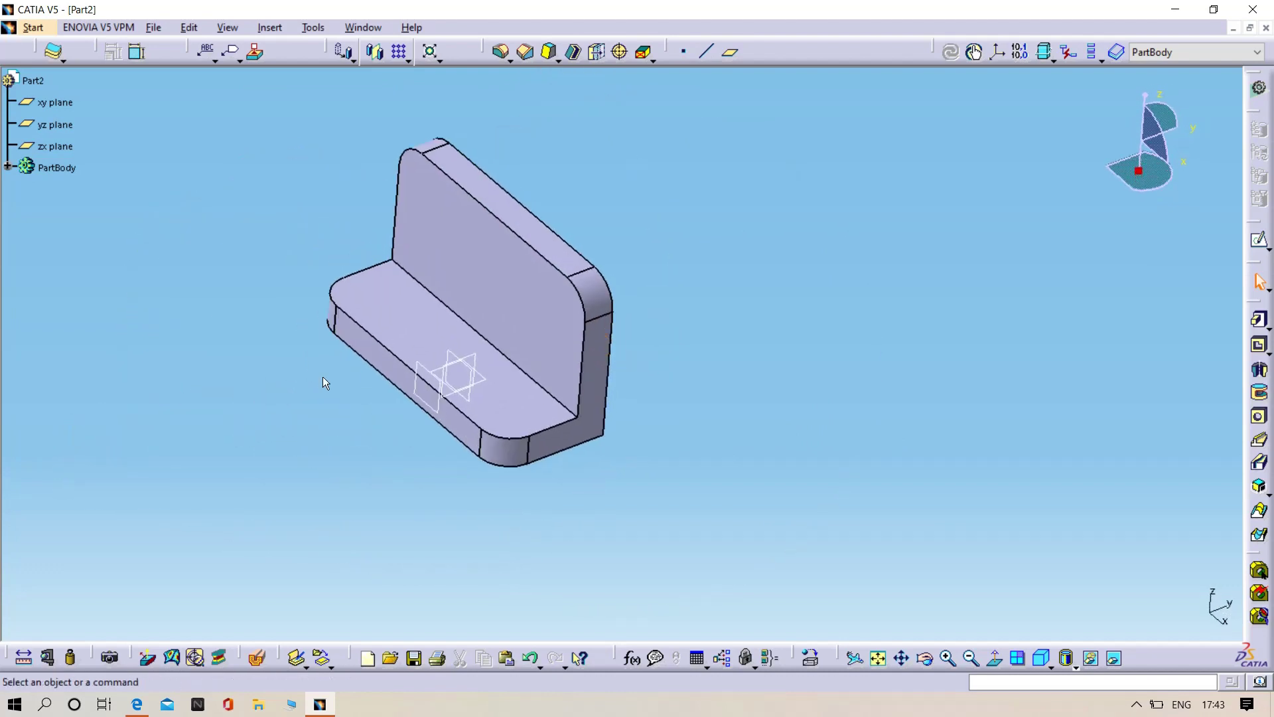
left_click(432, 360)
left_click(1258, 239)
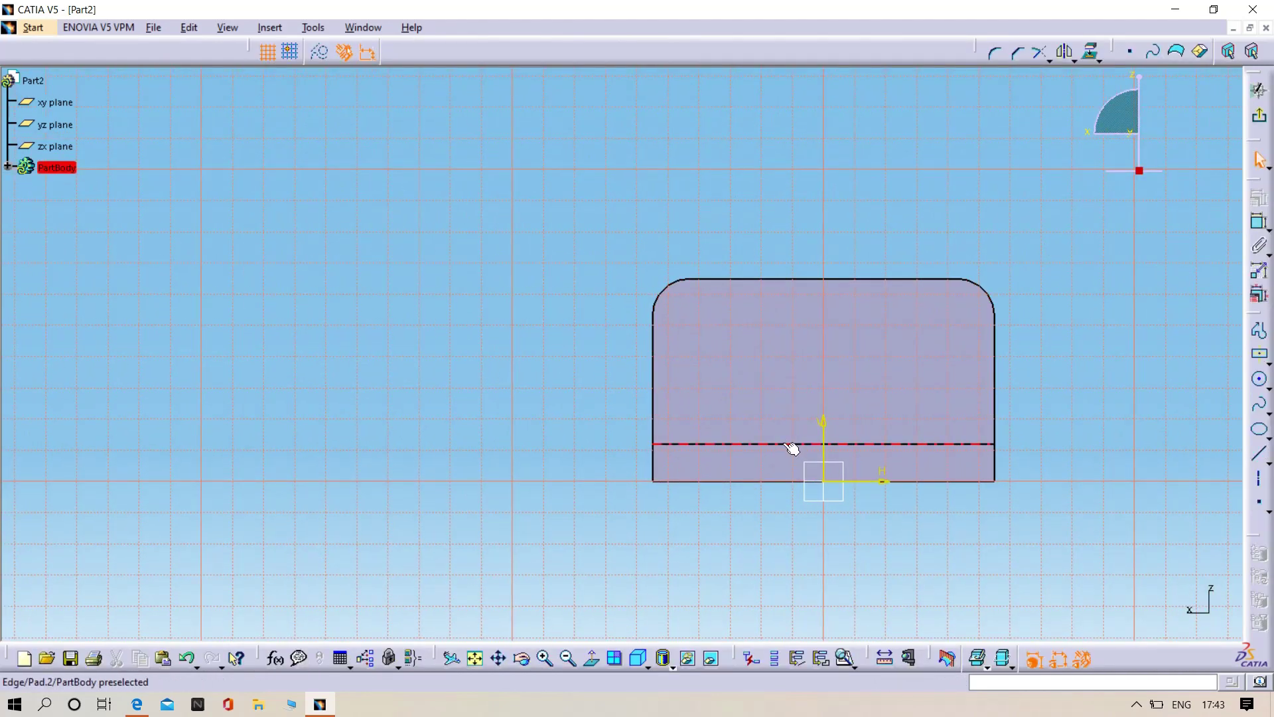
Project the part's edges into the sketch and draw a line along the projected bottom edge
left_click(993, 381)
left_click(1091, 53)
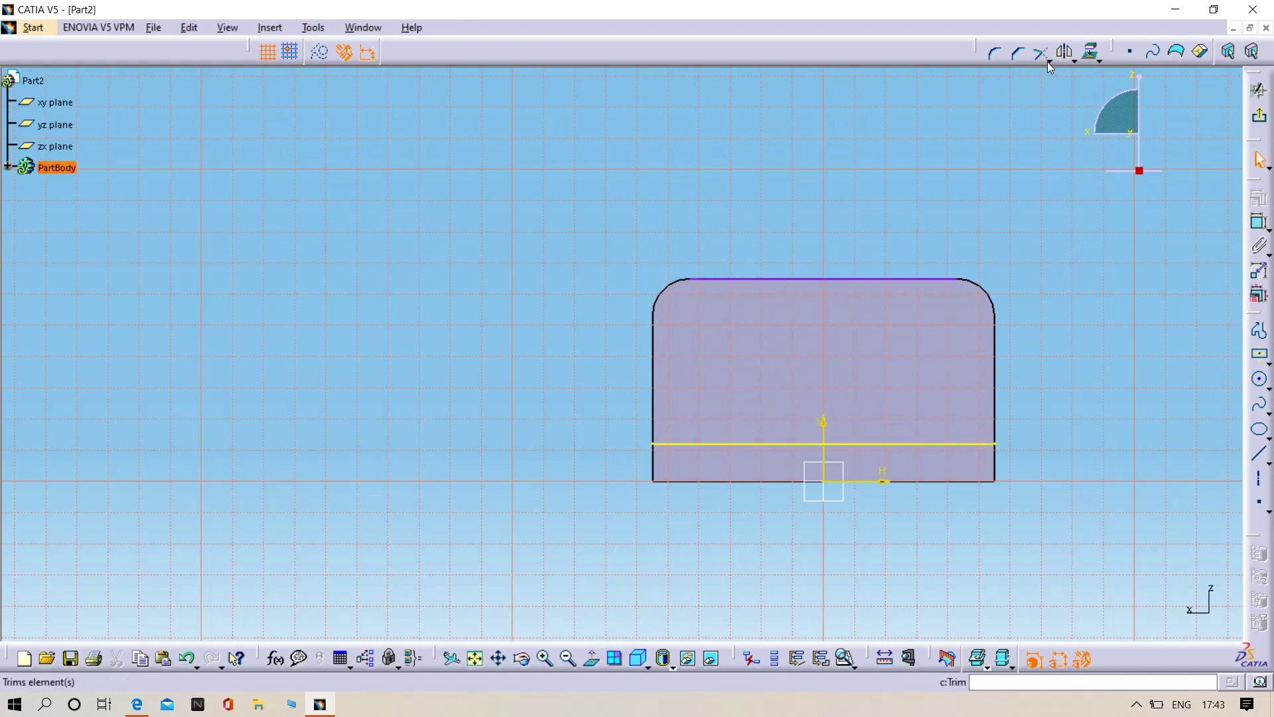
left_click(1092, 53)
middle_click_drag(1119, 310, 1056, 272)
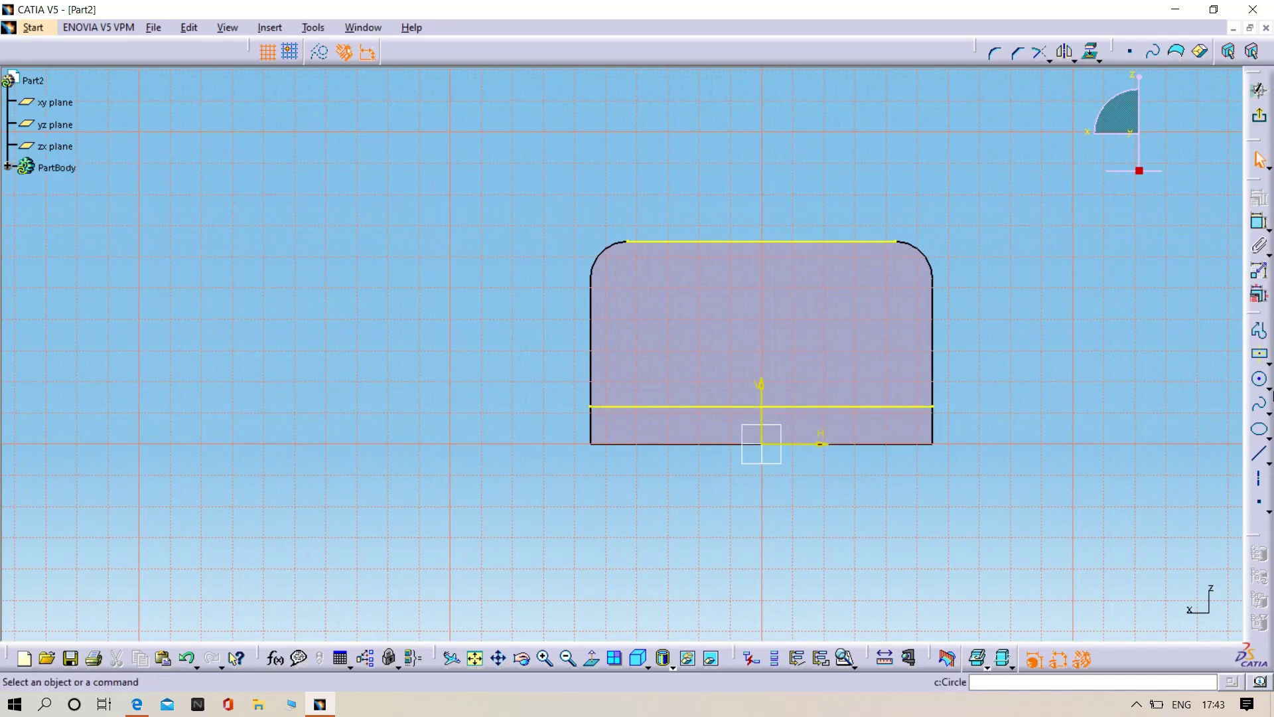
left_click(732, 406)
left_click(791, 408)
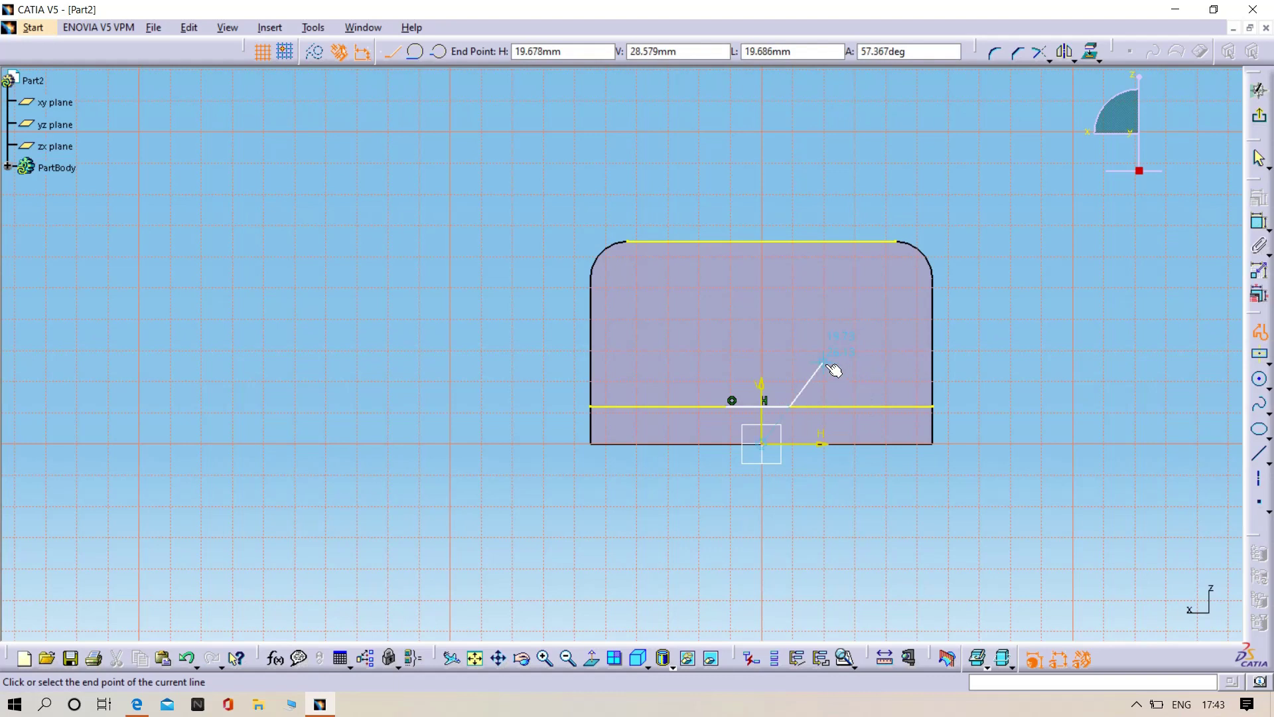
key("Escape")
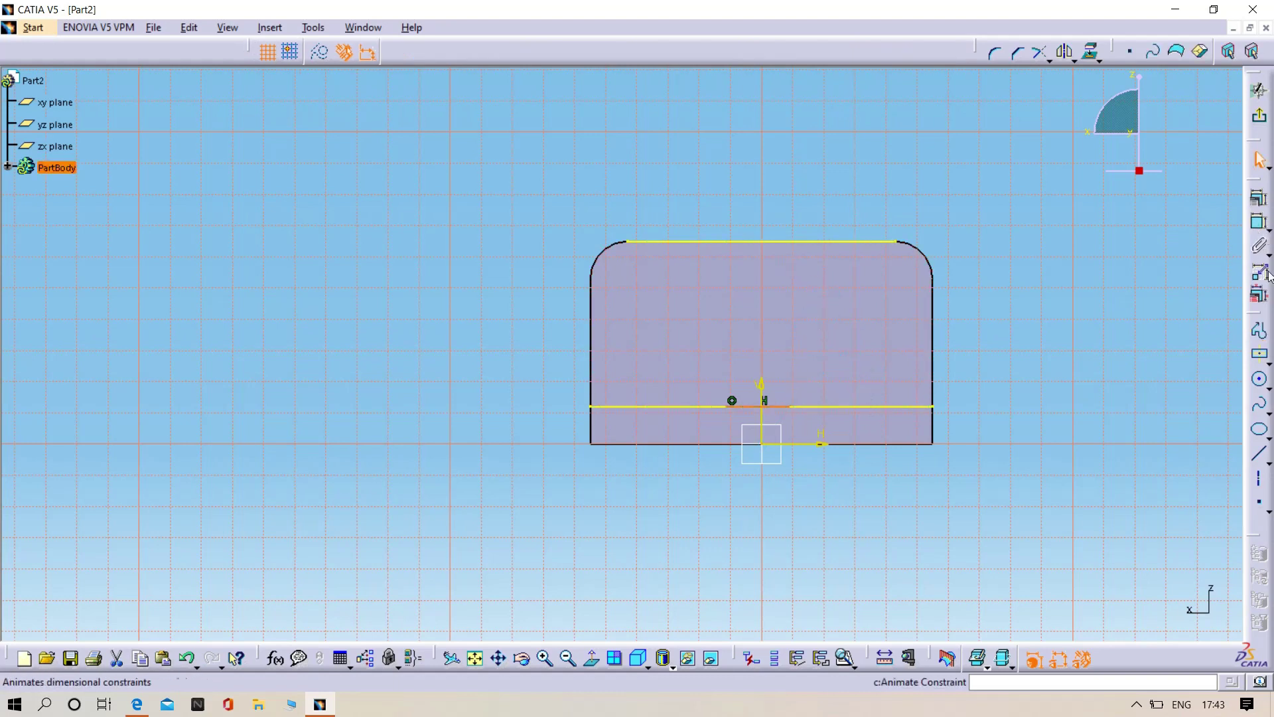
Draw a line along the top edge, then delete the unwanted top segment and projected line
left_click(1259, 334)
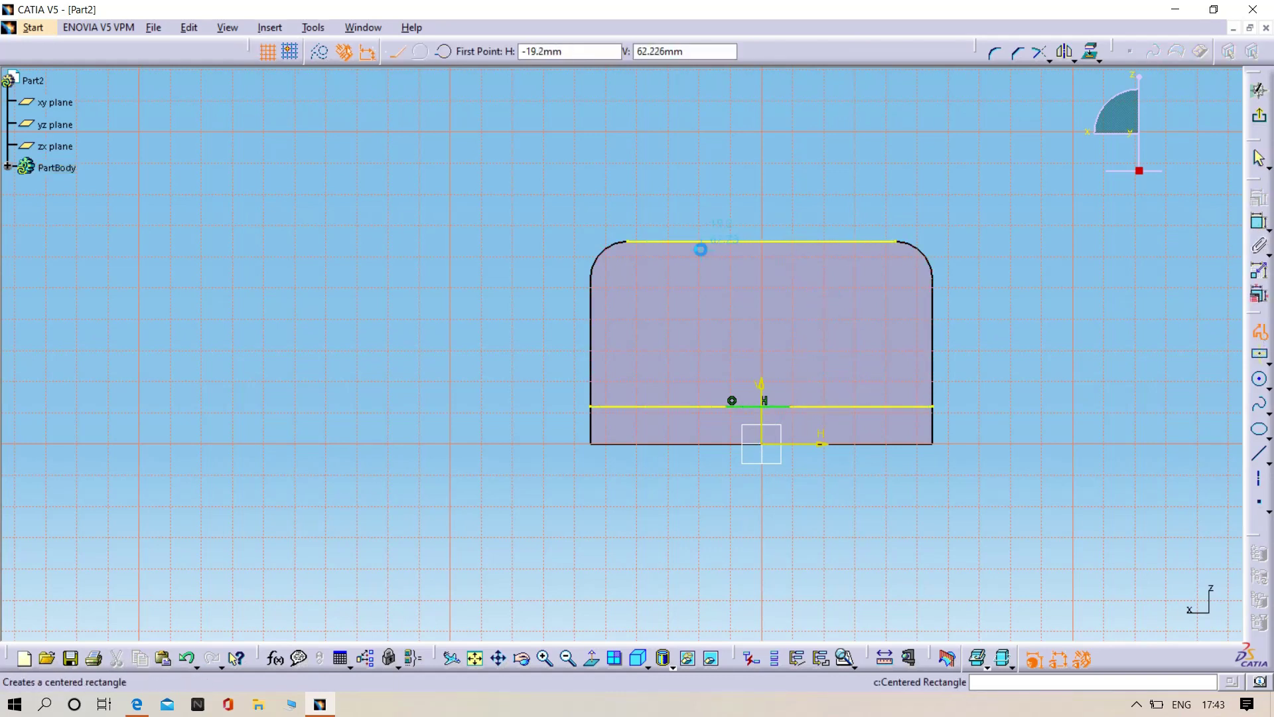
left_click(732, 242)
left_click(818, 243)
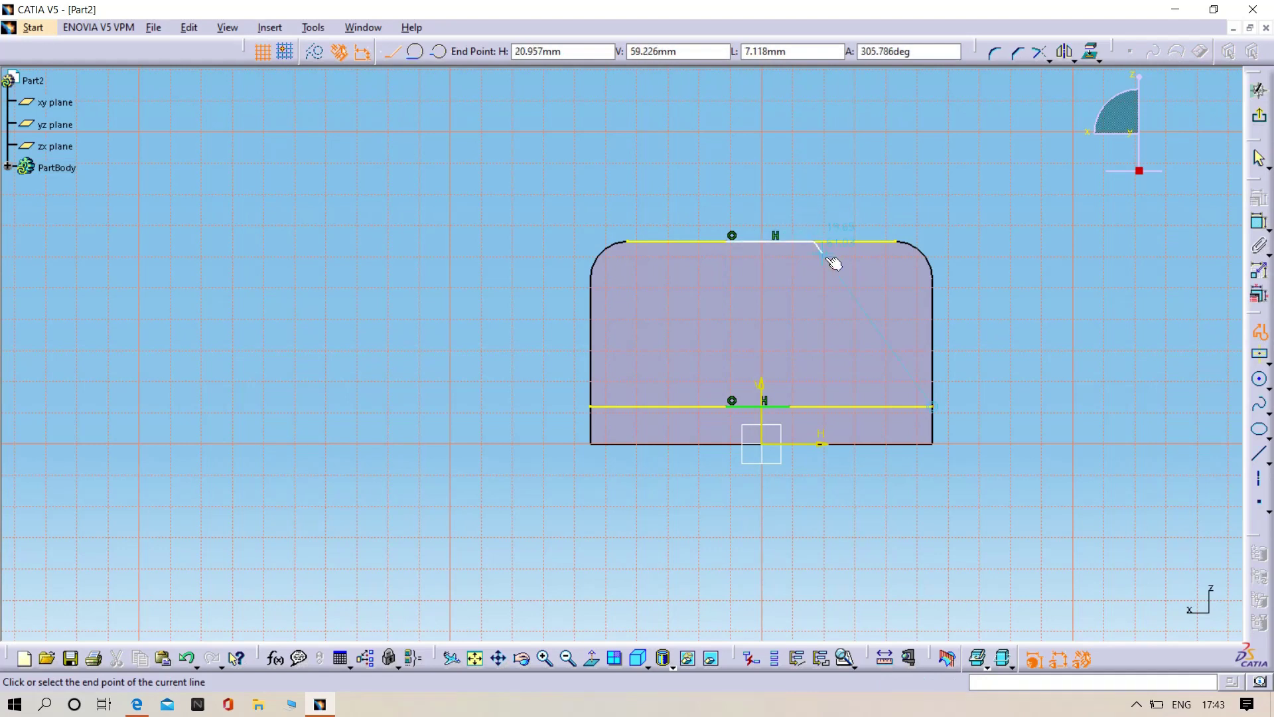
key("Escape")
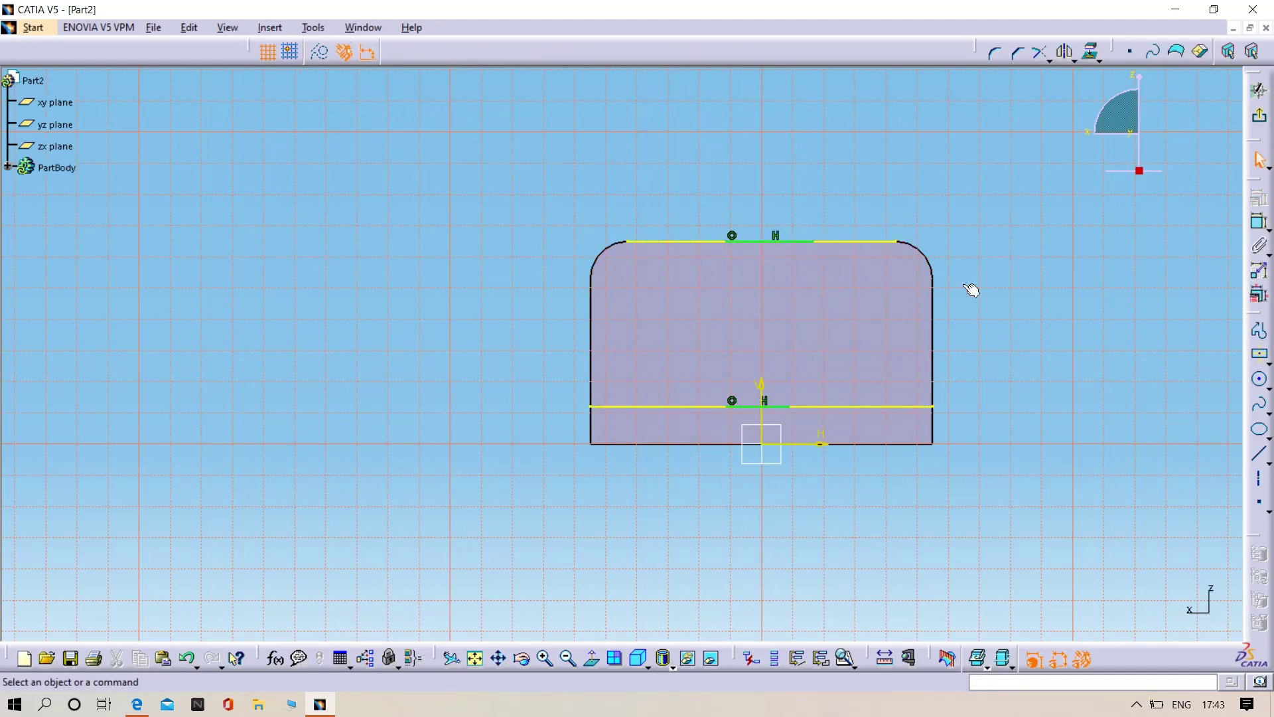
right_click(872, 238)
left_click(893, 464)
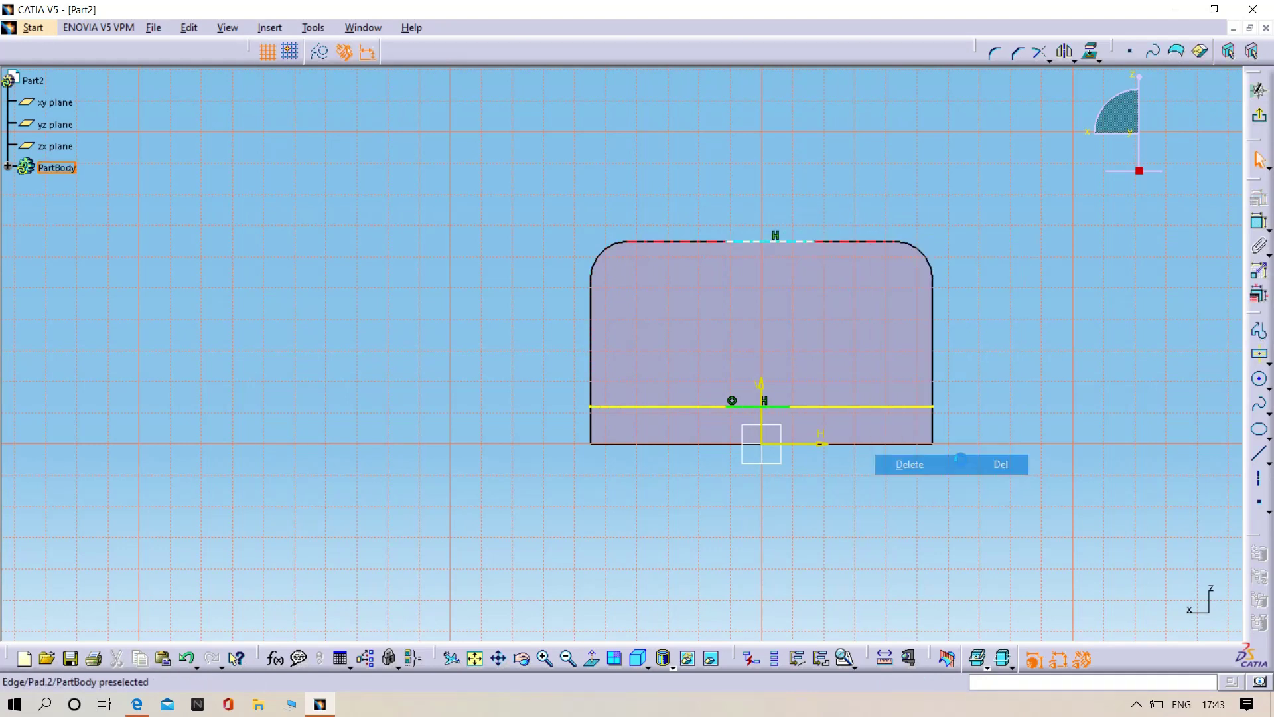
right_click(904, 410)
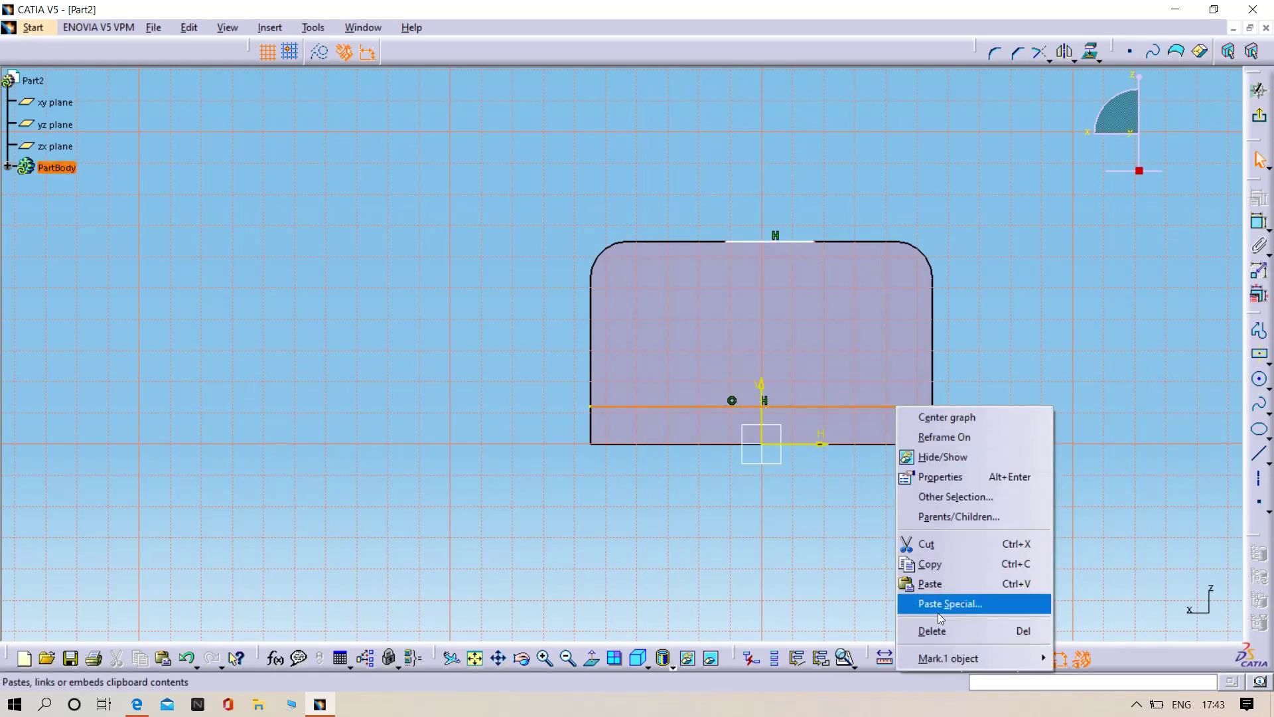
left_click(936, 630)
mouse_move(934, 530)
middle_mouse_down()
mouse_move(889, 484)
mouse_move(850, 494)
middle_mouse_up()
left_click(593, 665)
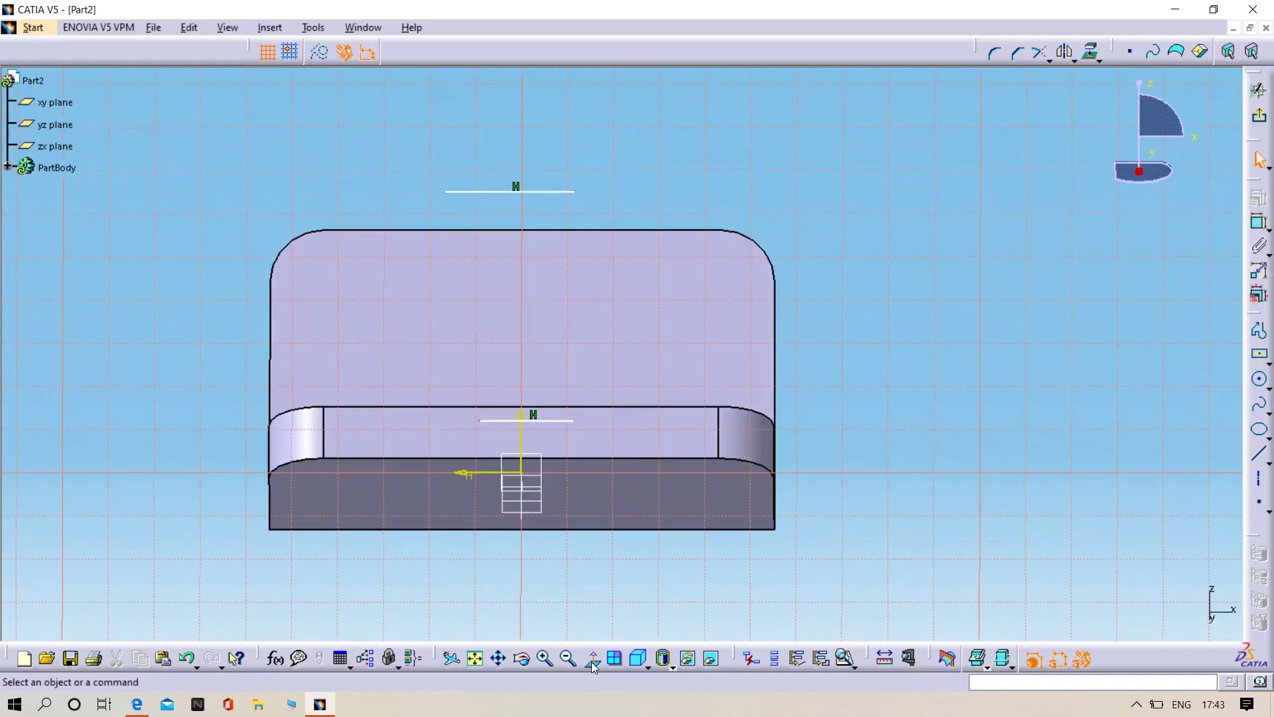
left_click(594, 665)
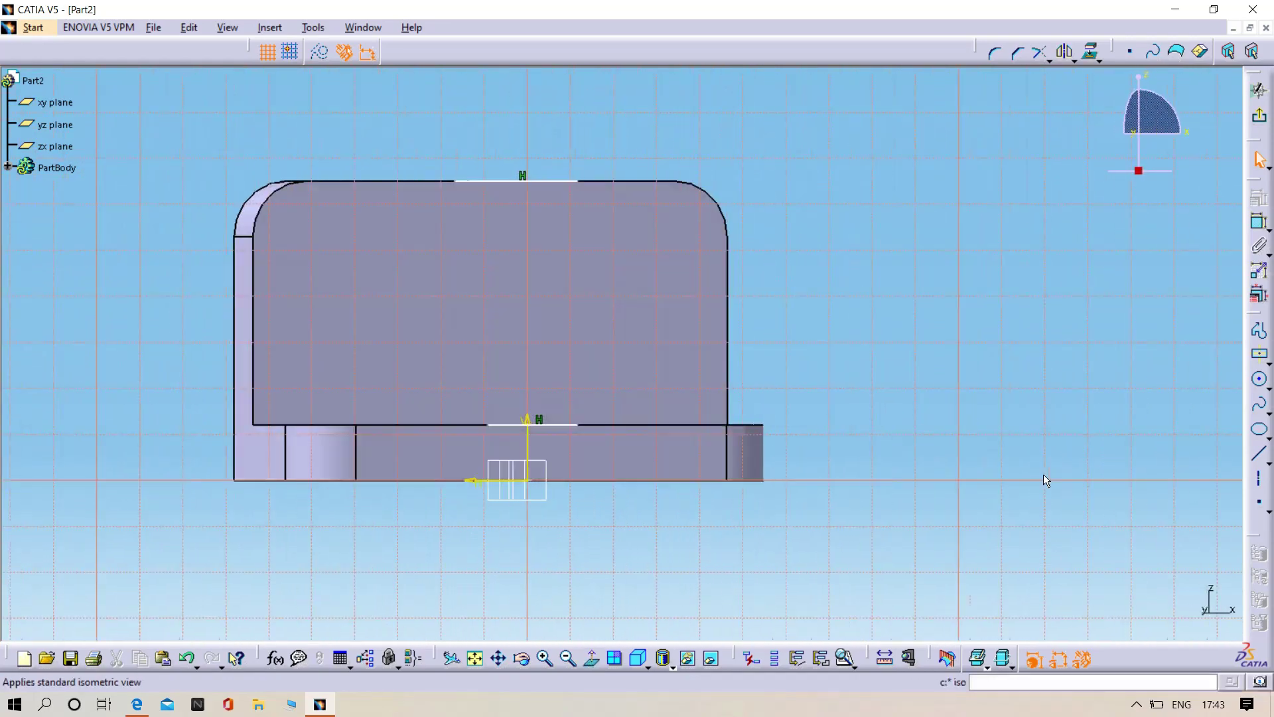
Dimension the bottom line to 22 mm and the top line to 55 mm
left_click(1253, 229)
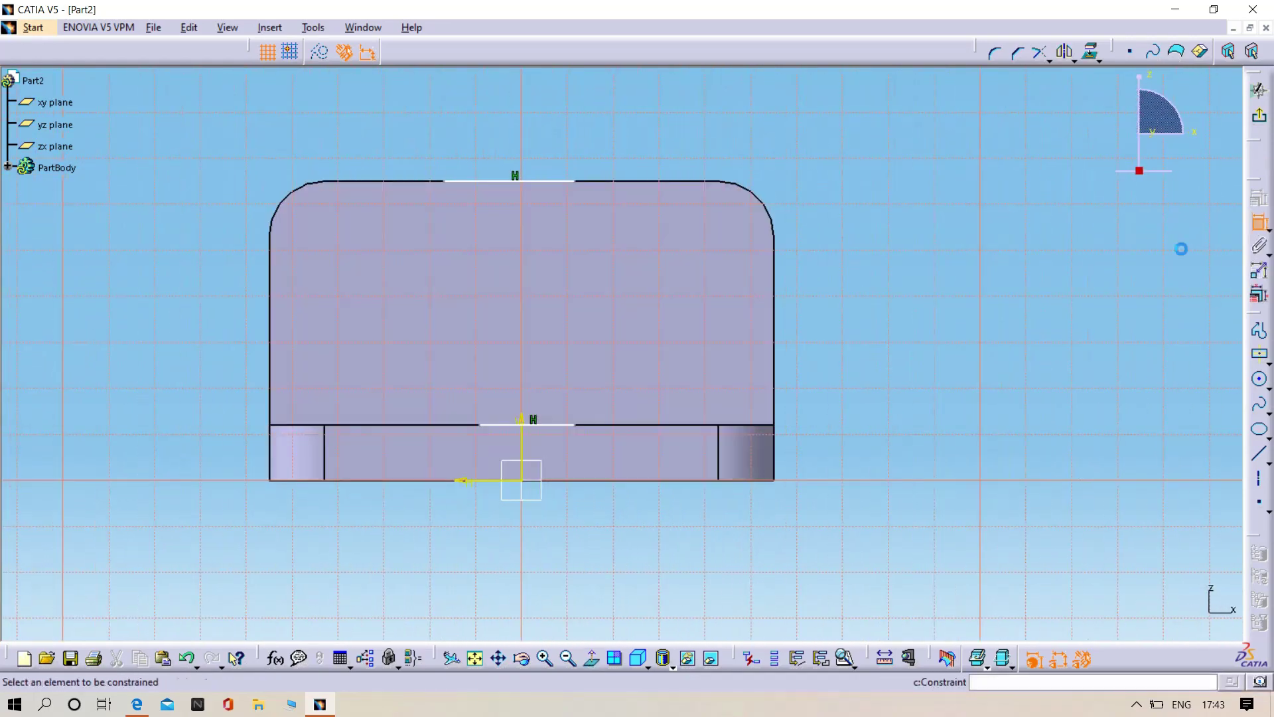
left_click(569, 428)
left_click(556, 539)
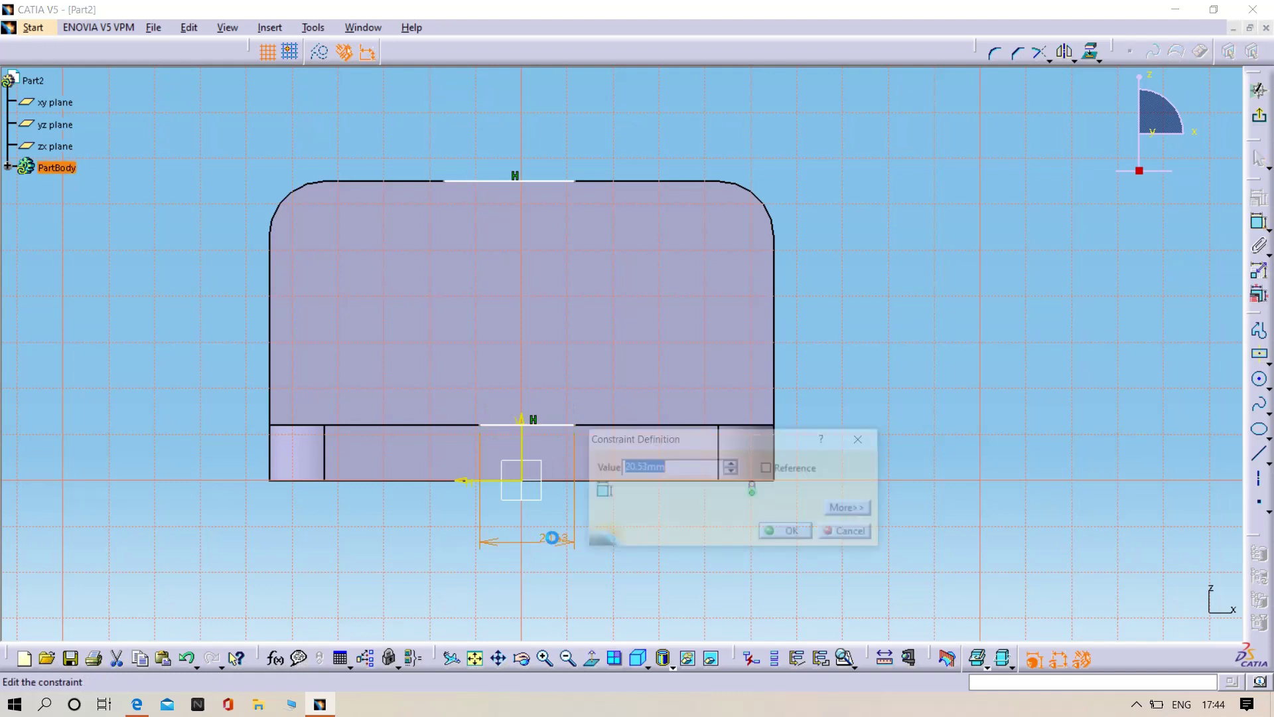
key("BackSpace")
type("22")
key("Return")
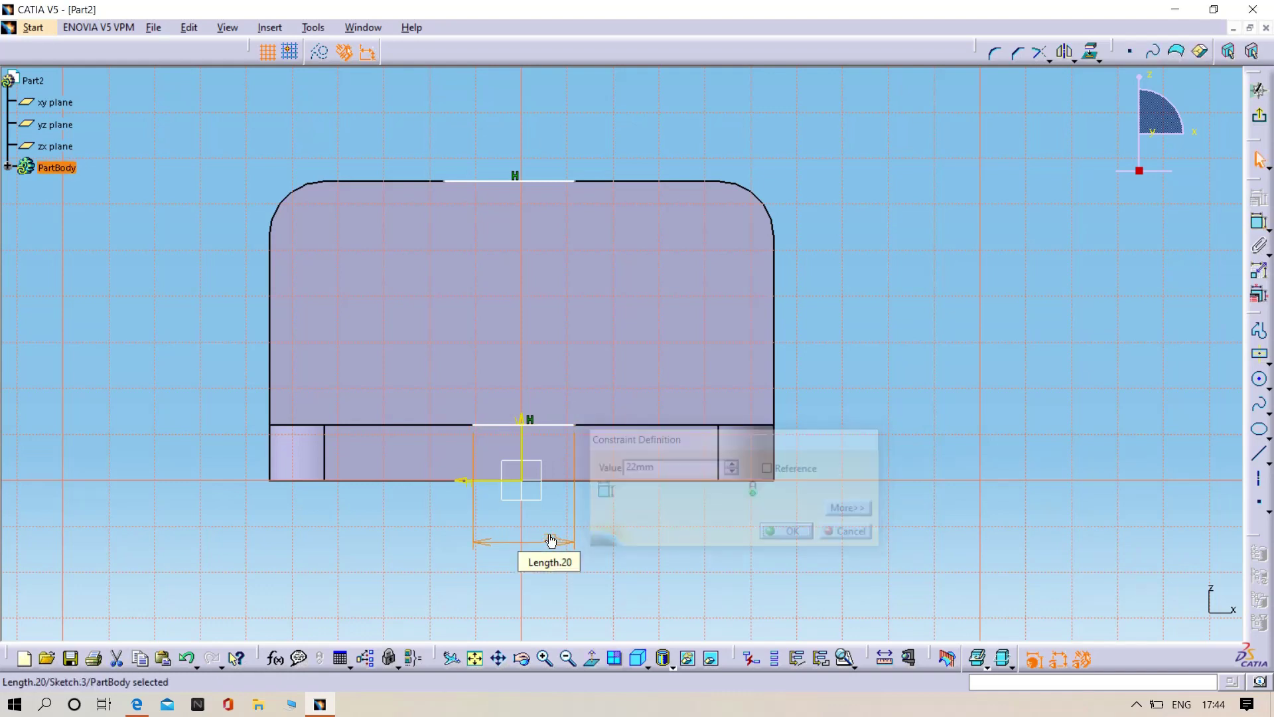
left_click(1259, 222)
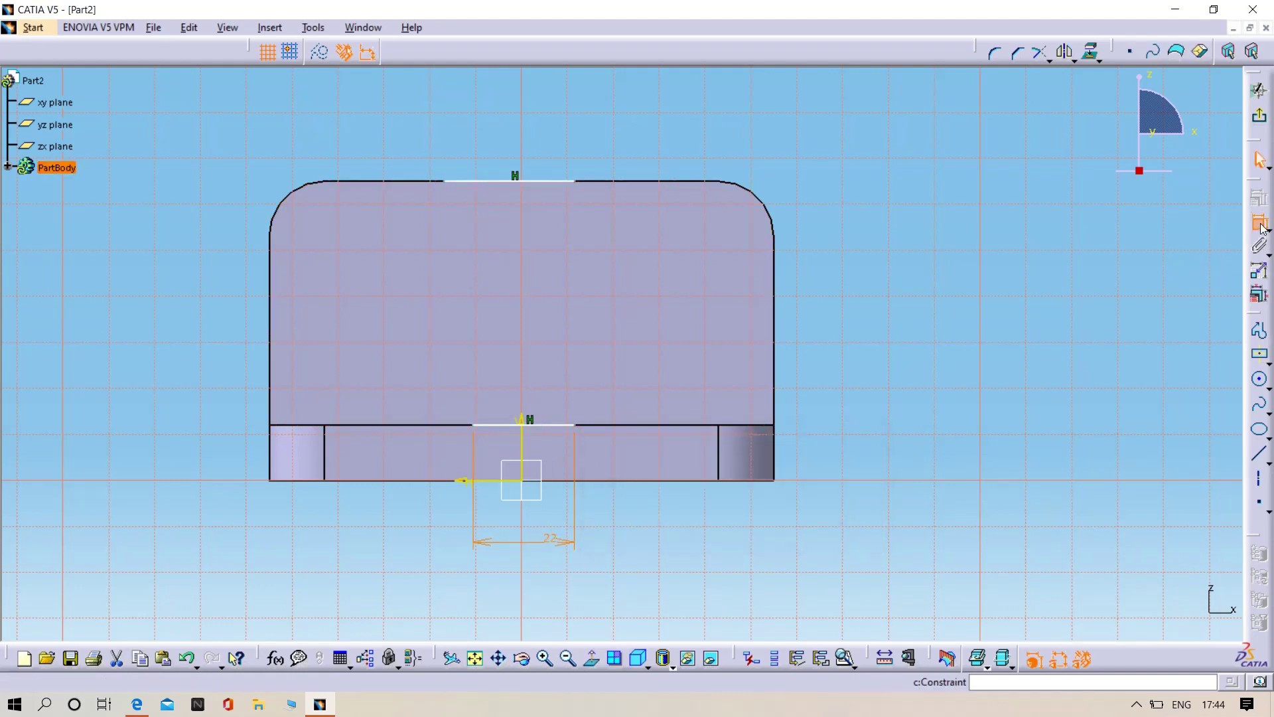
left_click(539, 180)
left_click(536, 131)
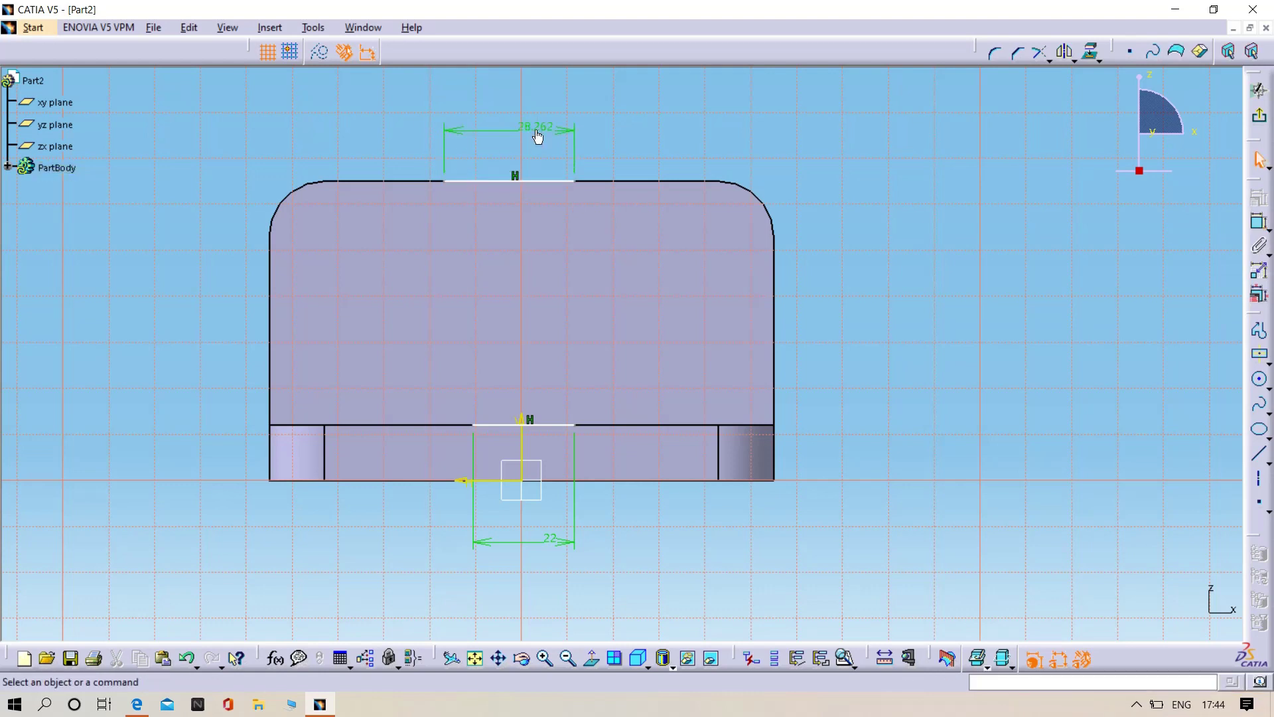
double_click(534, 128)
type("5")
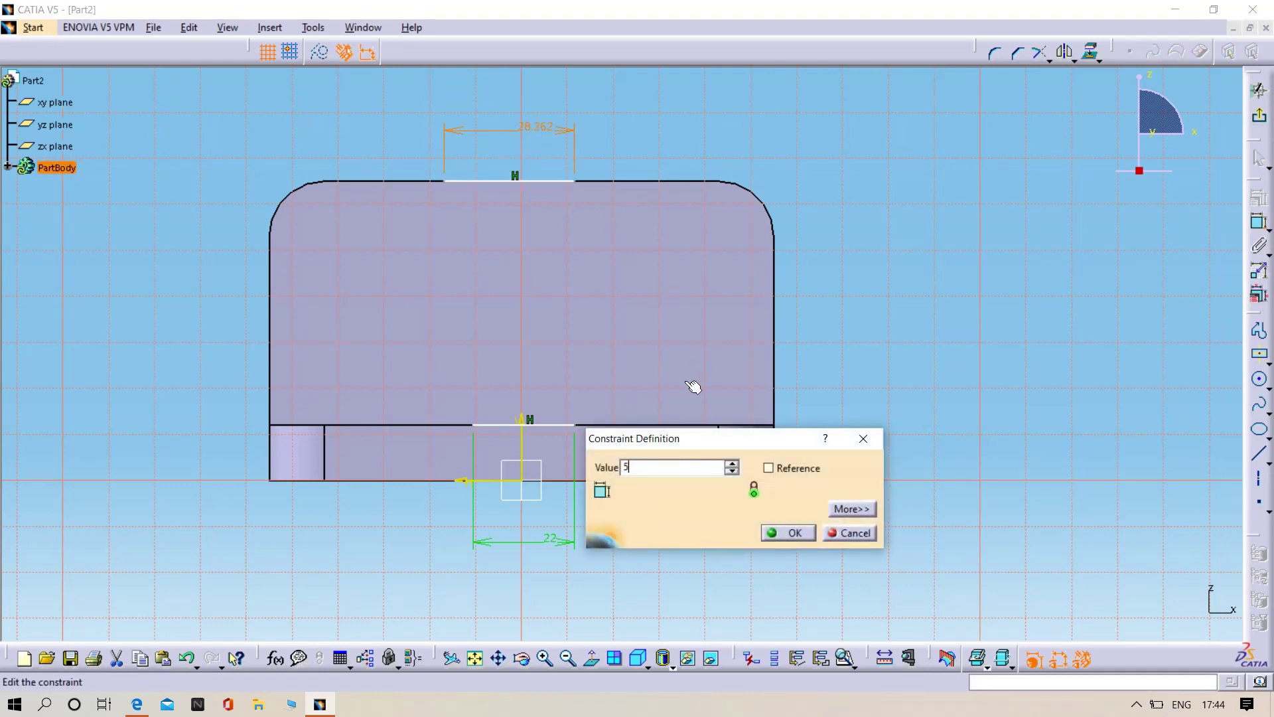
type("5")
key("Return")
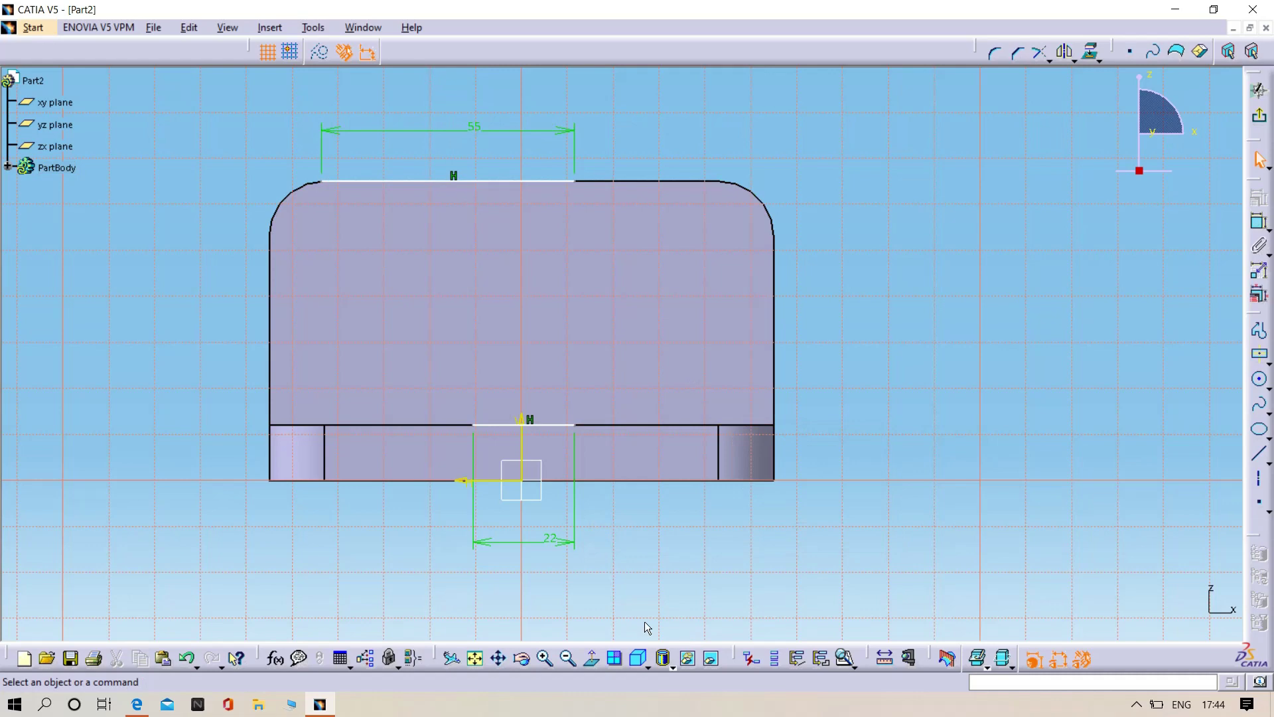
Constrain the top-left point 27.5 mm (55/2) from the vertical axis
middle_click_drag(648, 627, 833, 603)
middle_click_drag(554, 591, 667, 561)
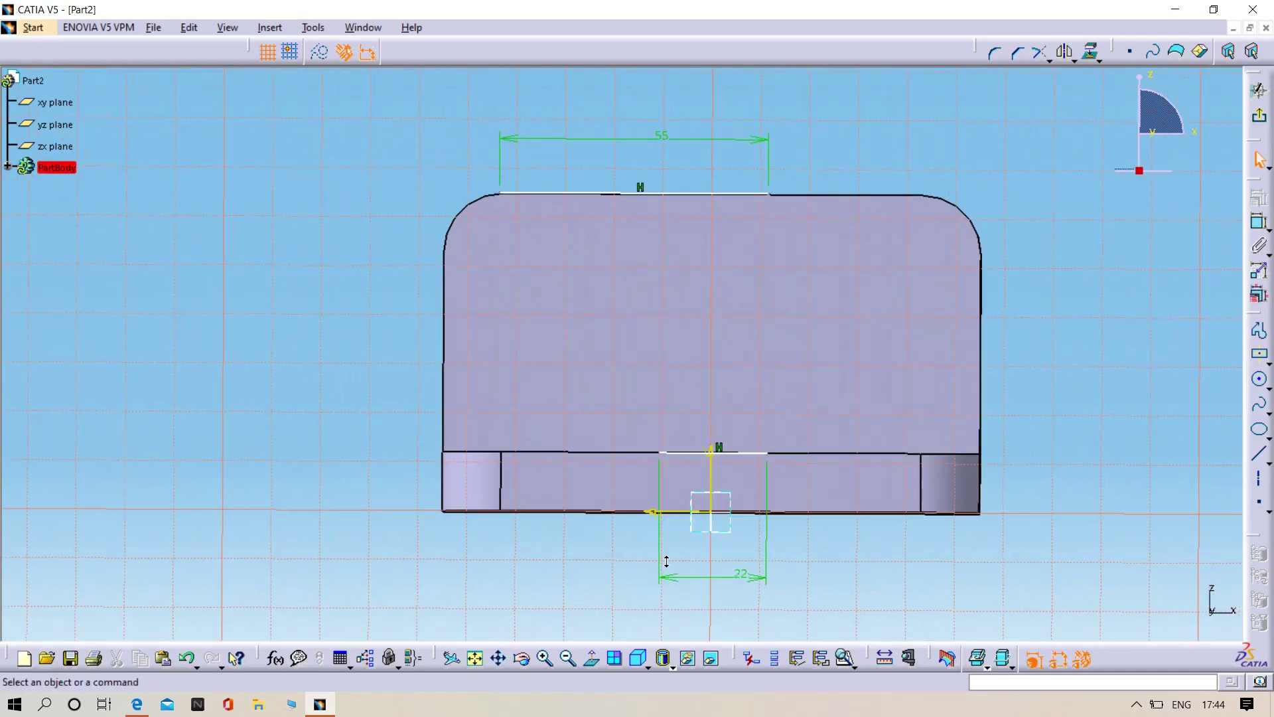
left_click(591, 657)
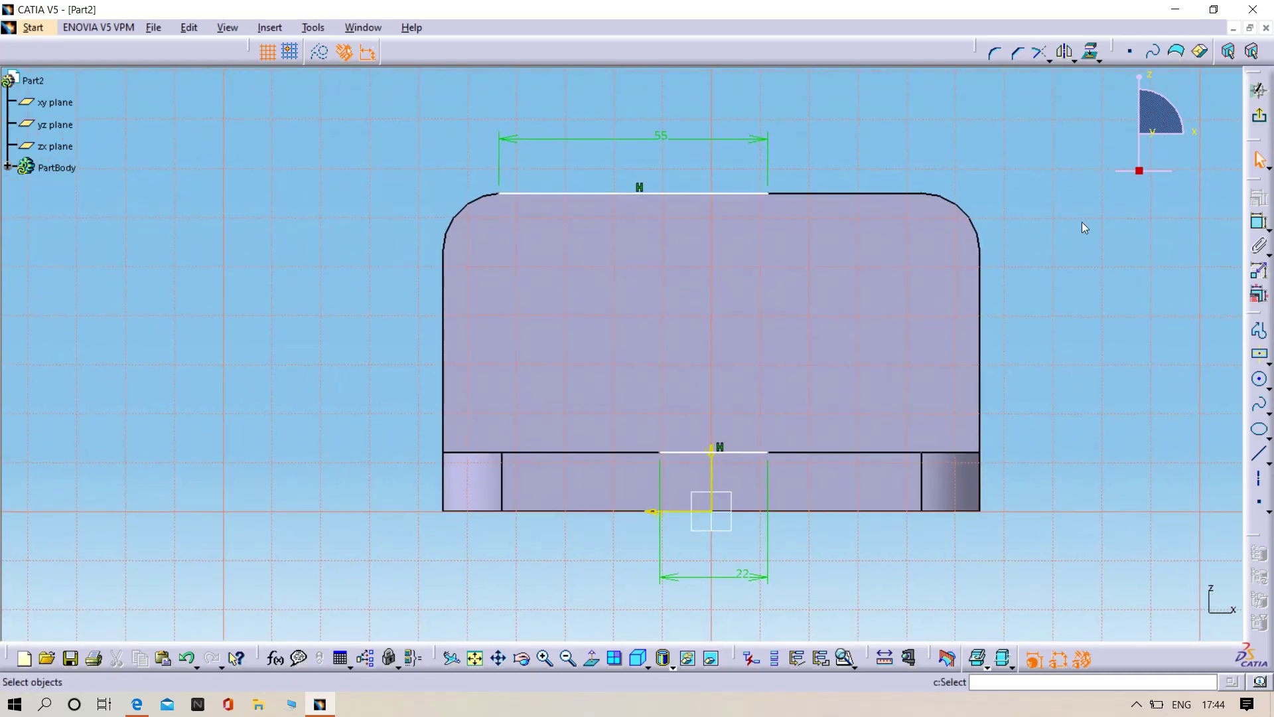
left_click(1258, 221)
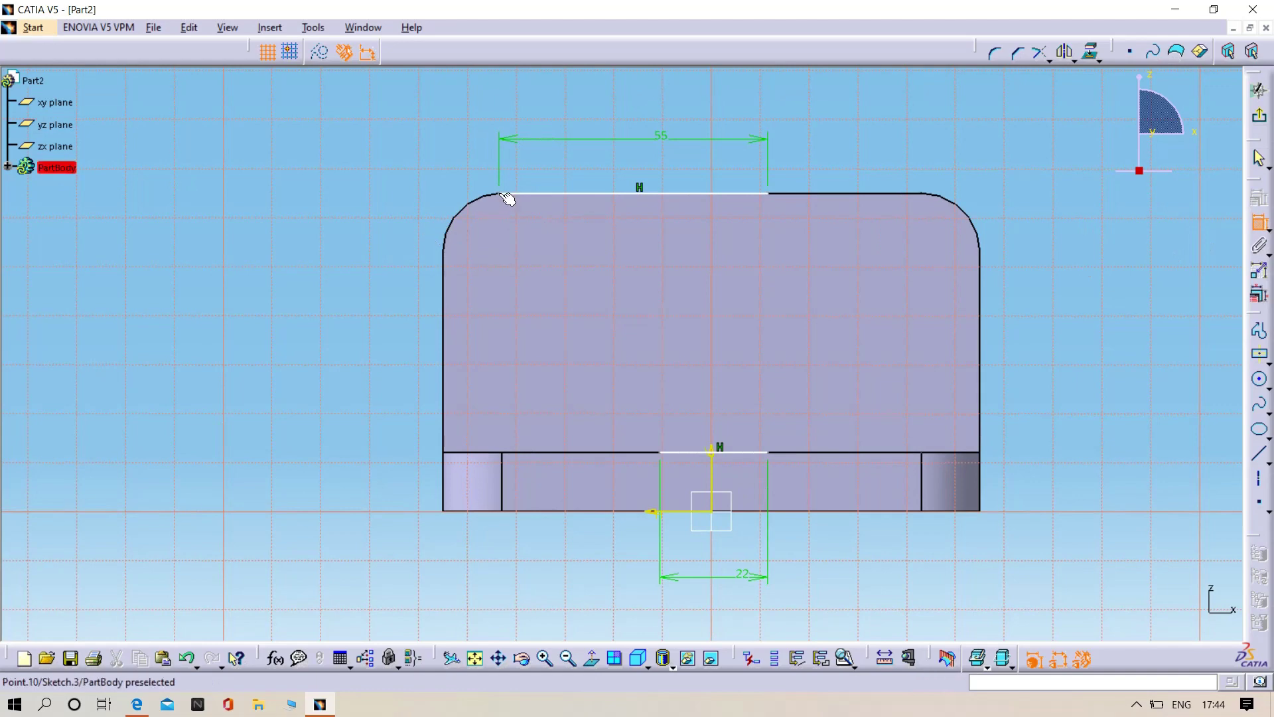
left_click(720, 453)
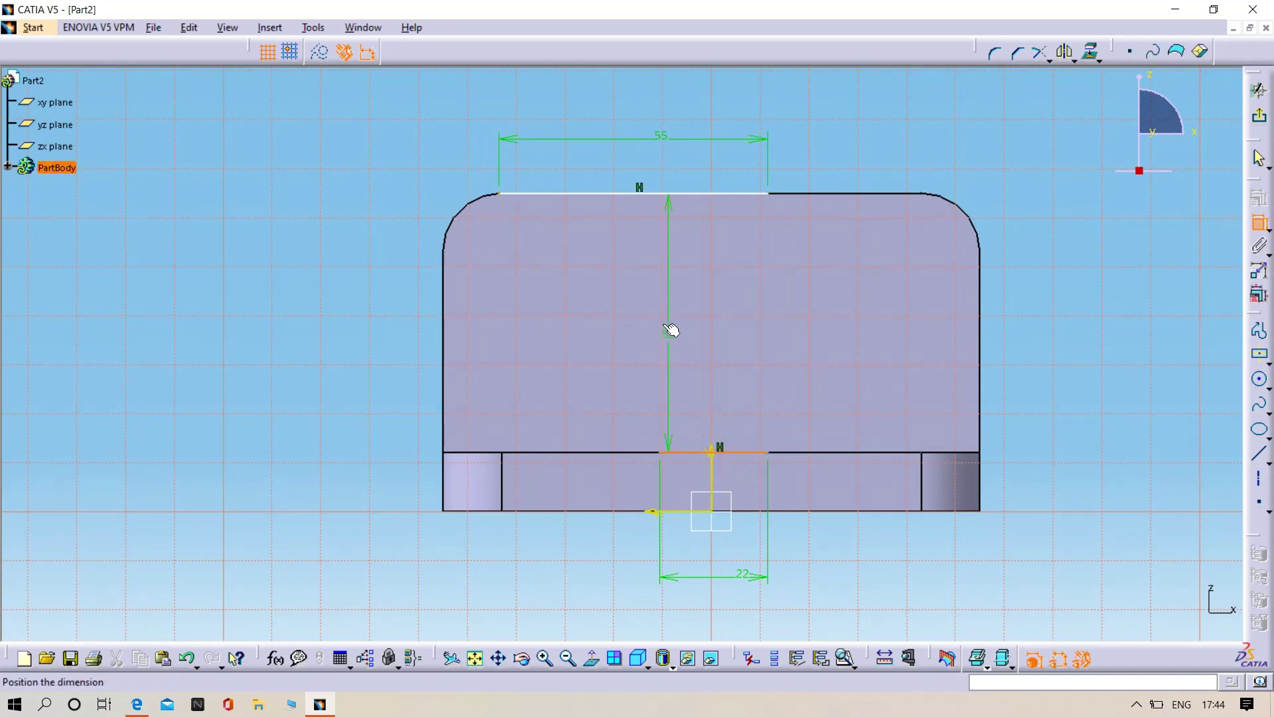
key("Escape")
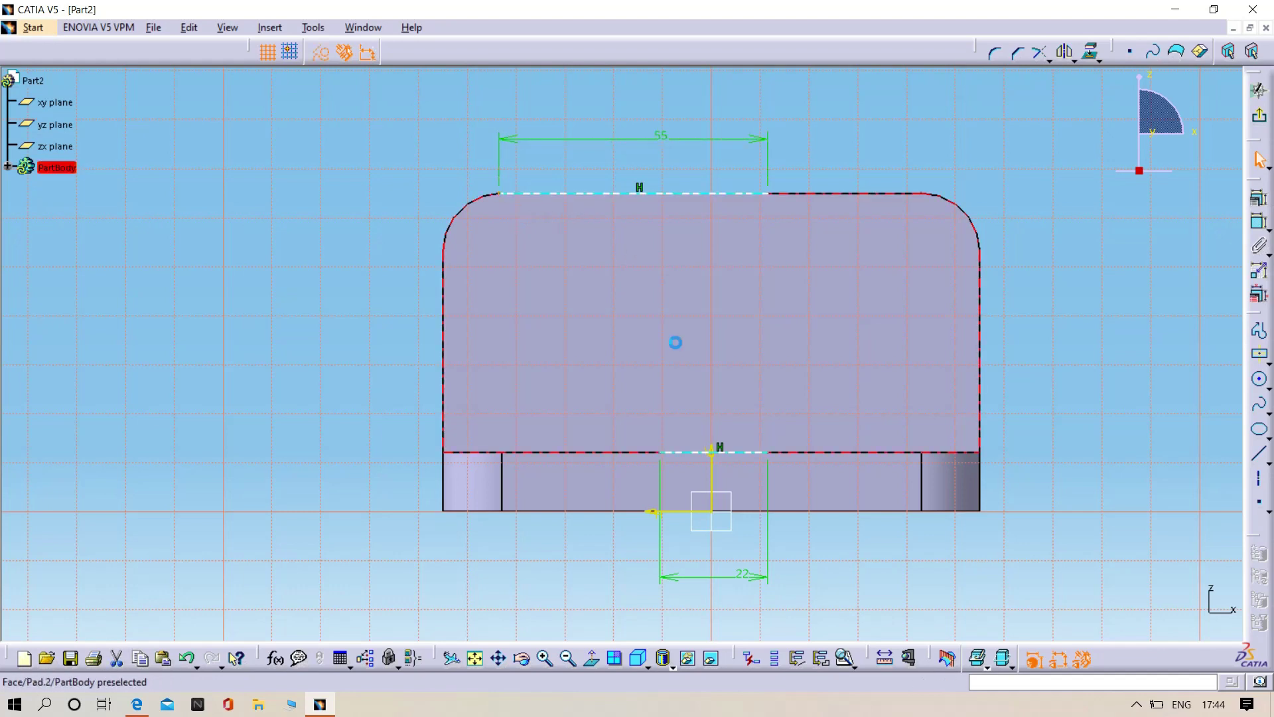
left_click(714, 468)
left_click(499, 194, "ctrl")
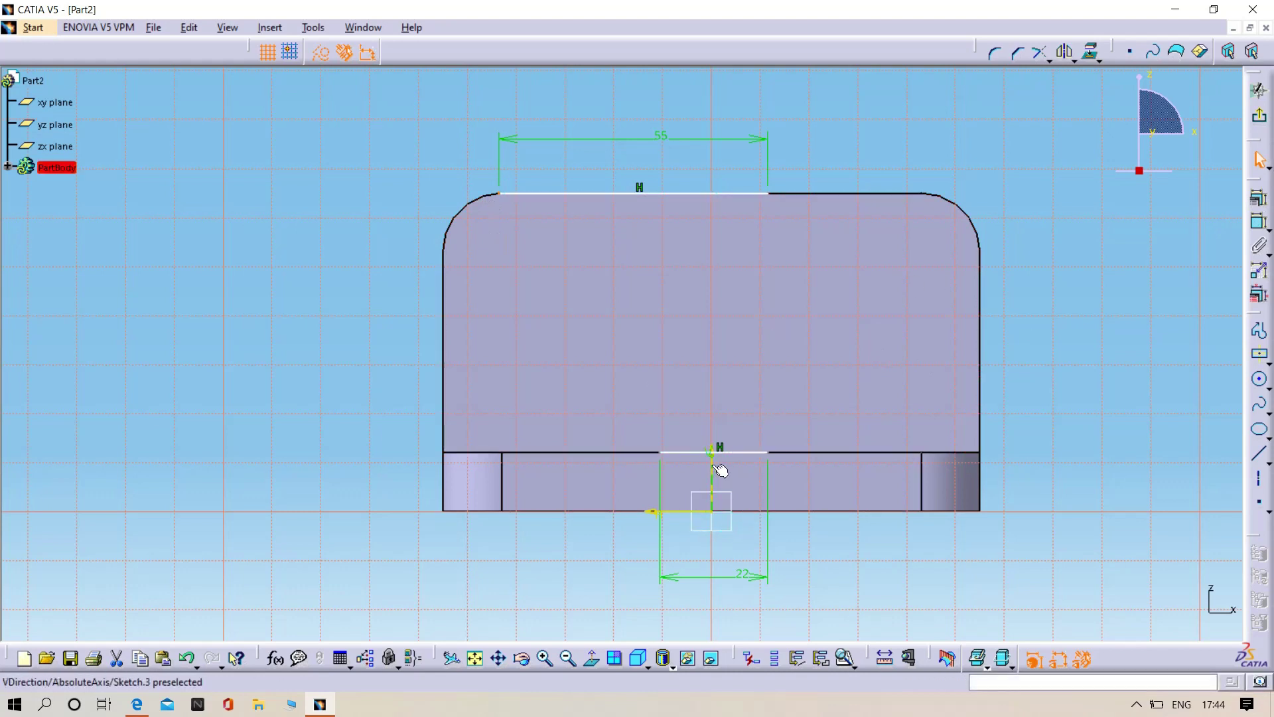
left_click(1261, 226)
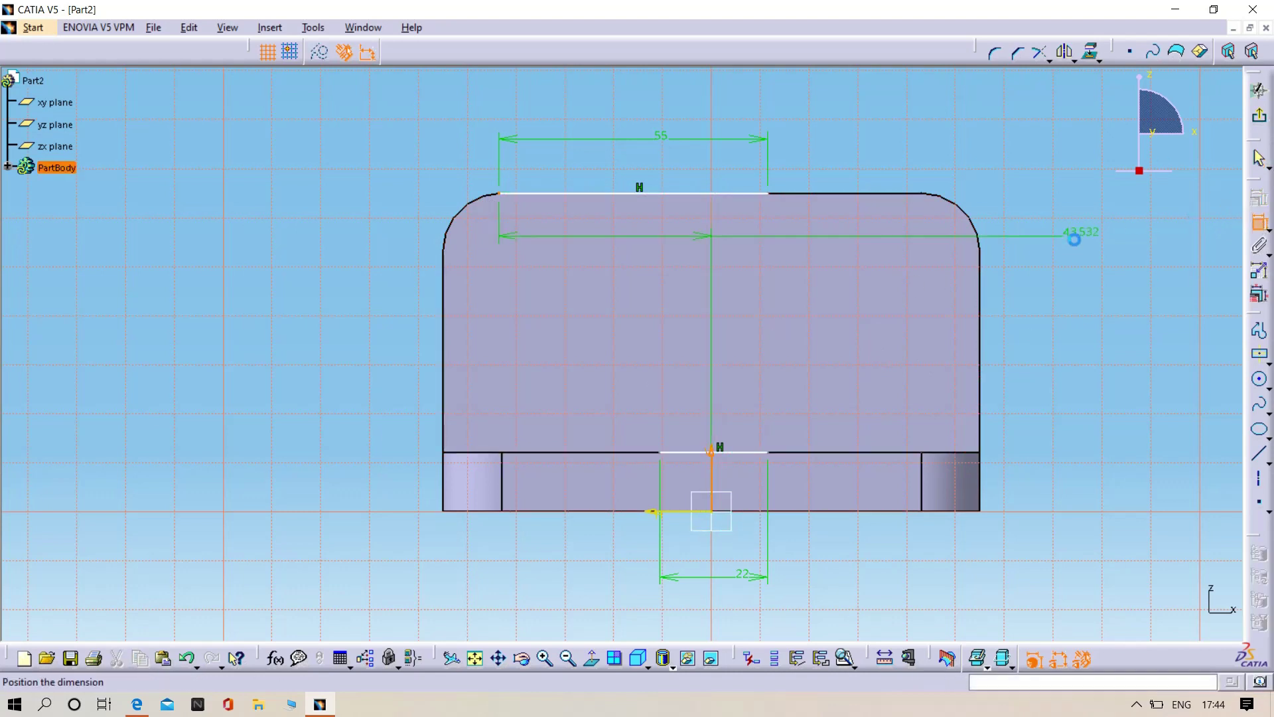
left_click(552, 89)
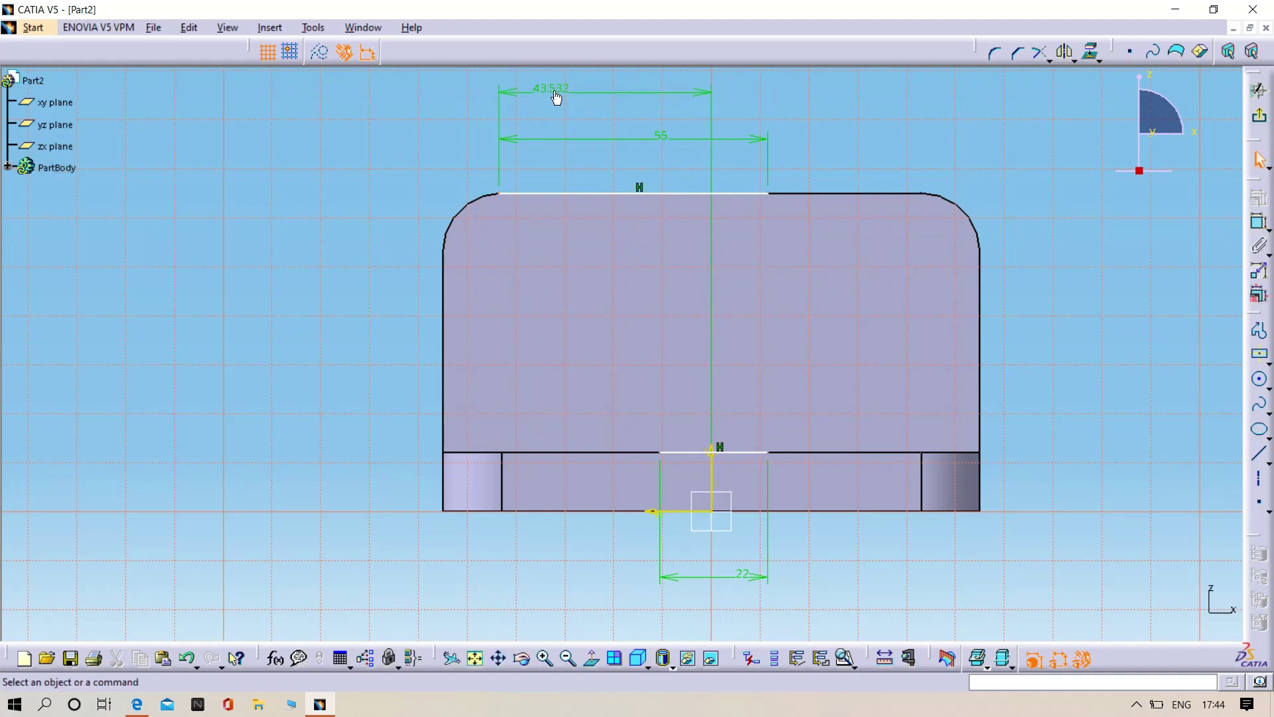
double_click(554, 89)
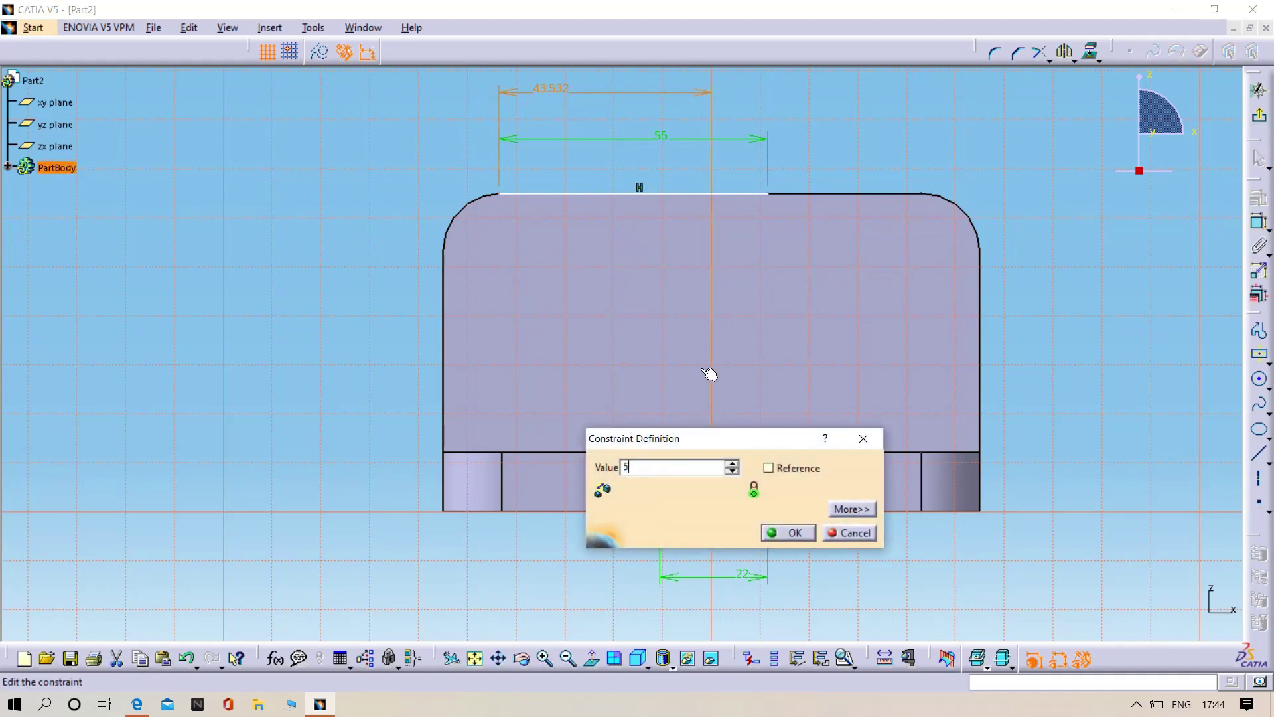
type("55/2")
key("Tab")
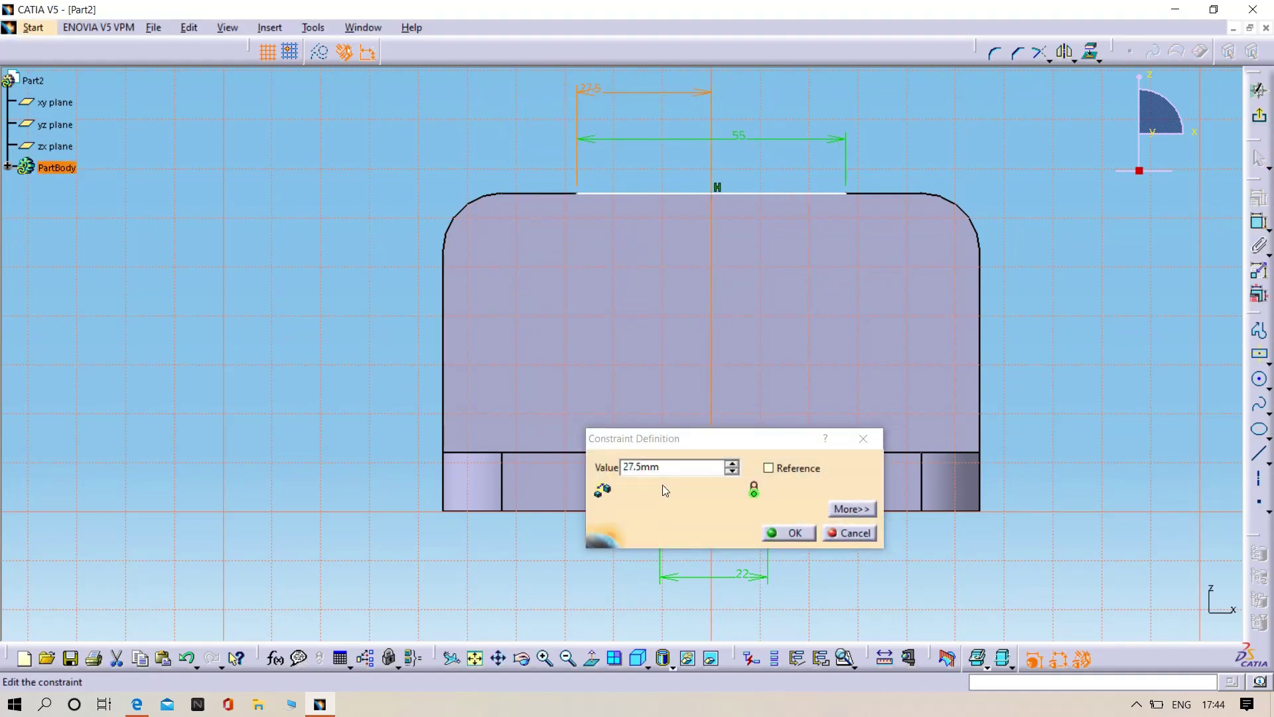
left_click(771, 531)
Dimension the slot's left corner point 11 mm from the vertical axis
middle_click_drag(835, 616, 798, 567)
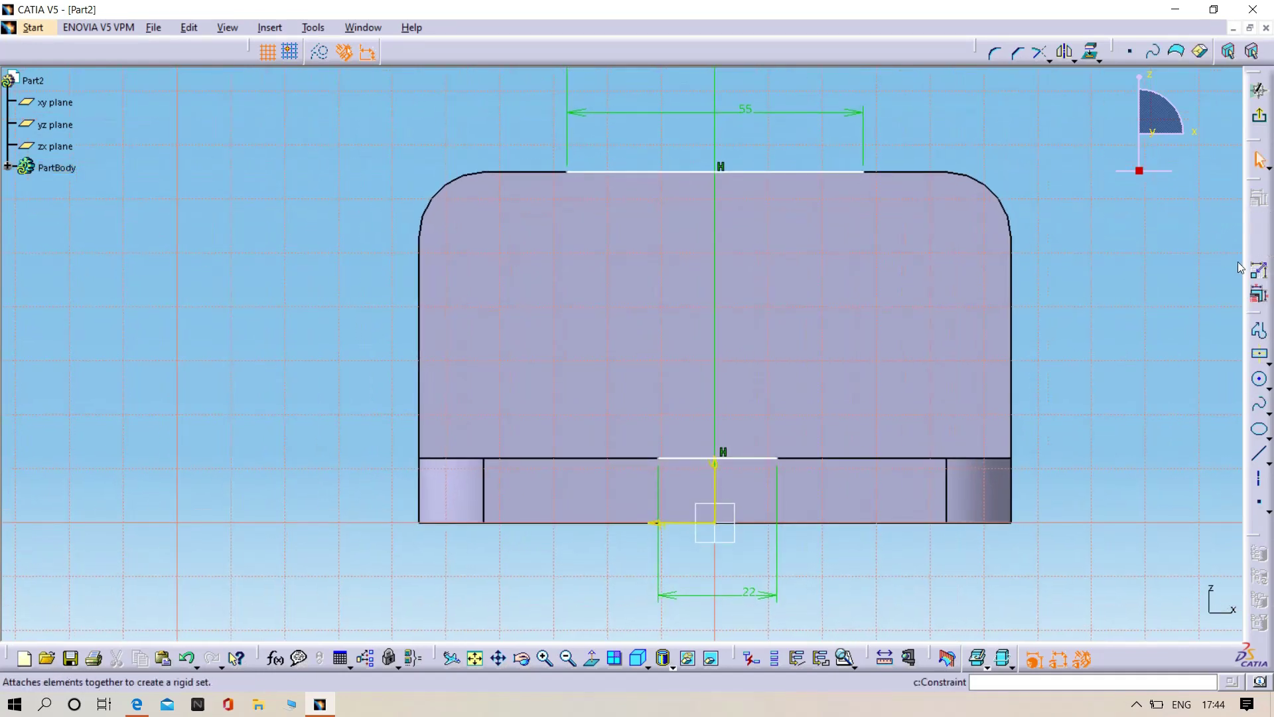
left_click(1259, 221)
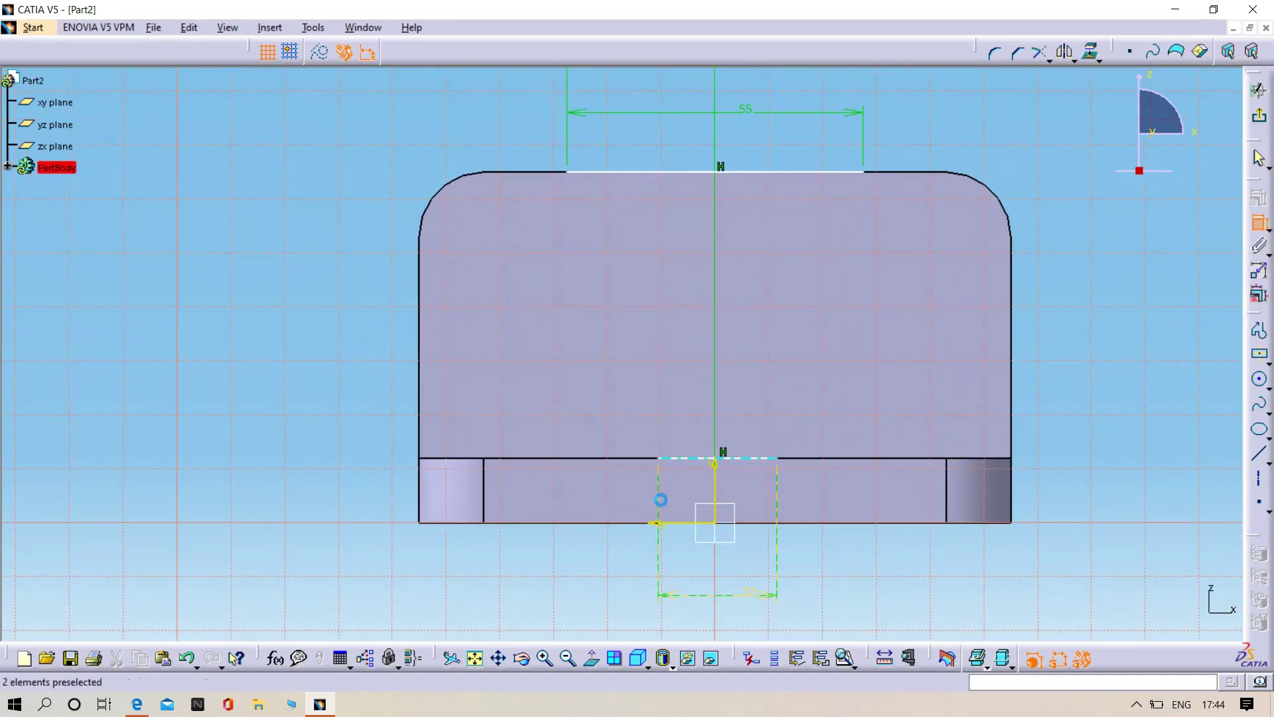
left_click(667, 461)
left_click(715, 475)
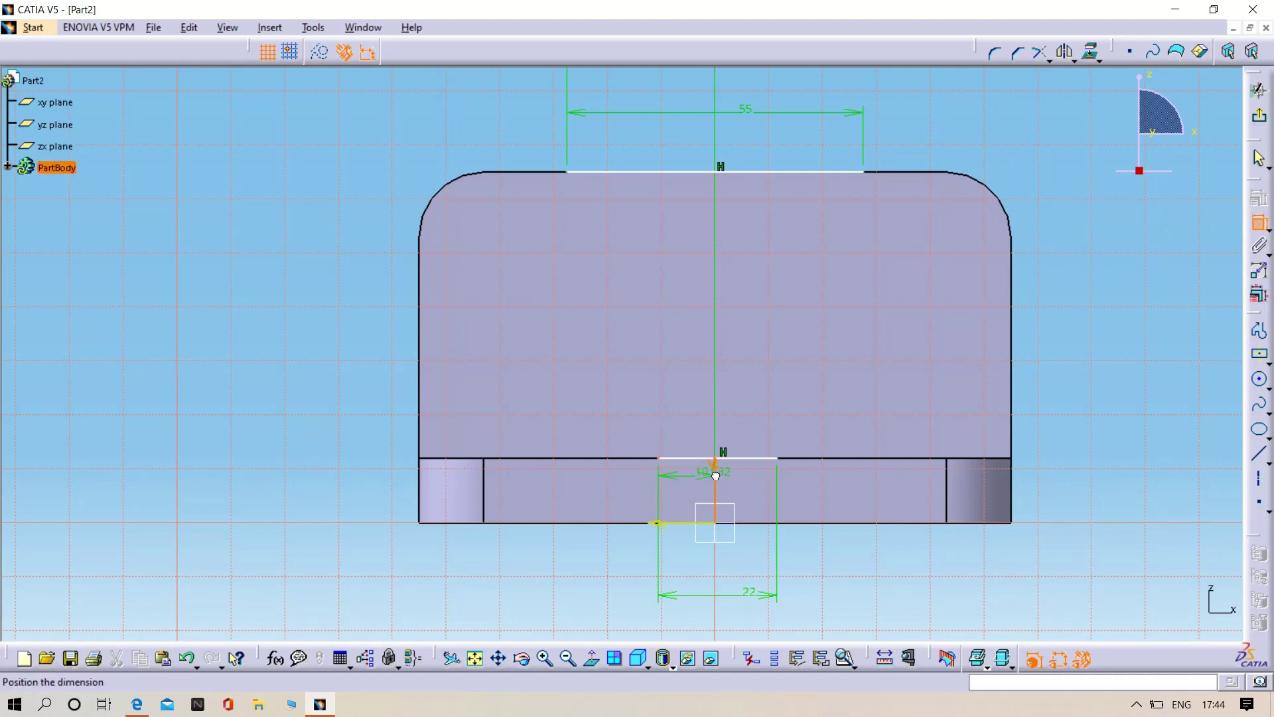
left_click(686, 568)
double_click(687, 563)
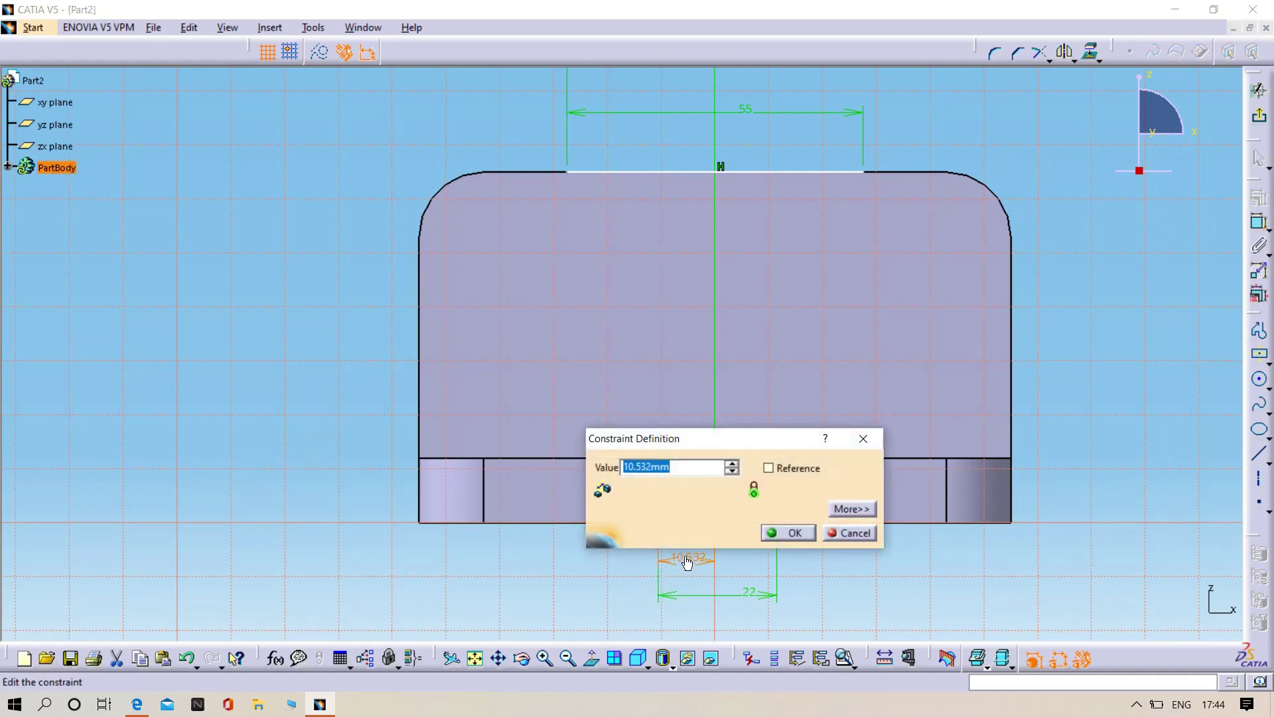
key("Return")
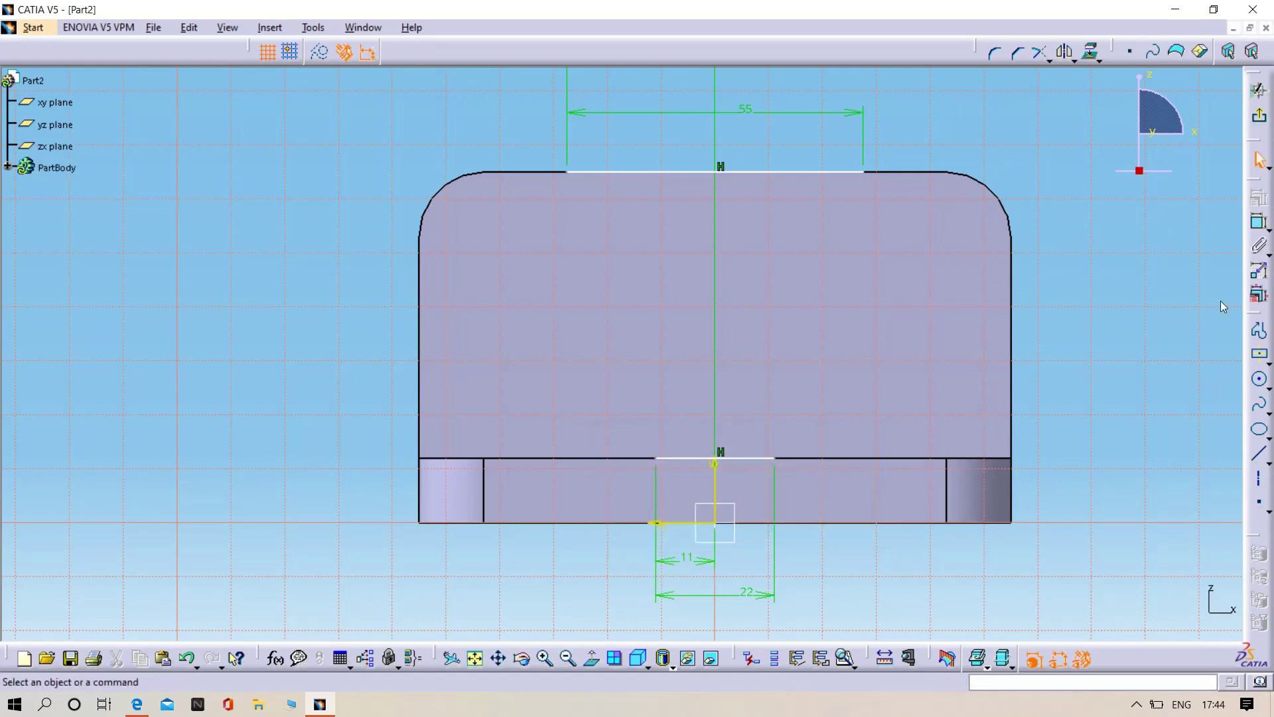
Draw a three-line profile from the upright's top edge down to the slot's left corner
left_click(1259, 330)
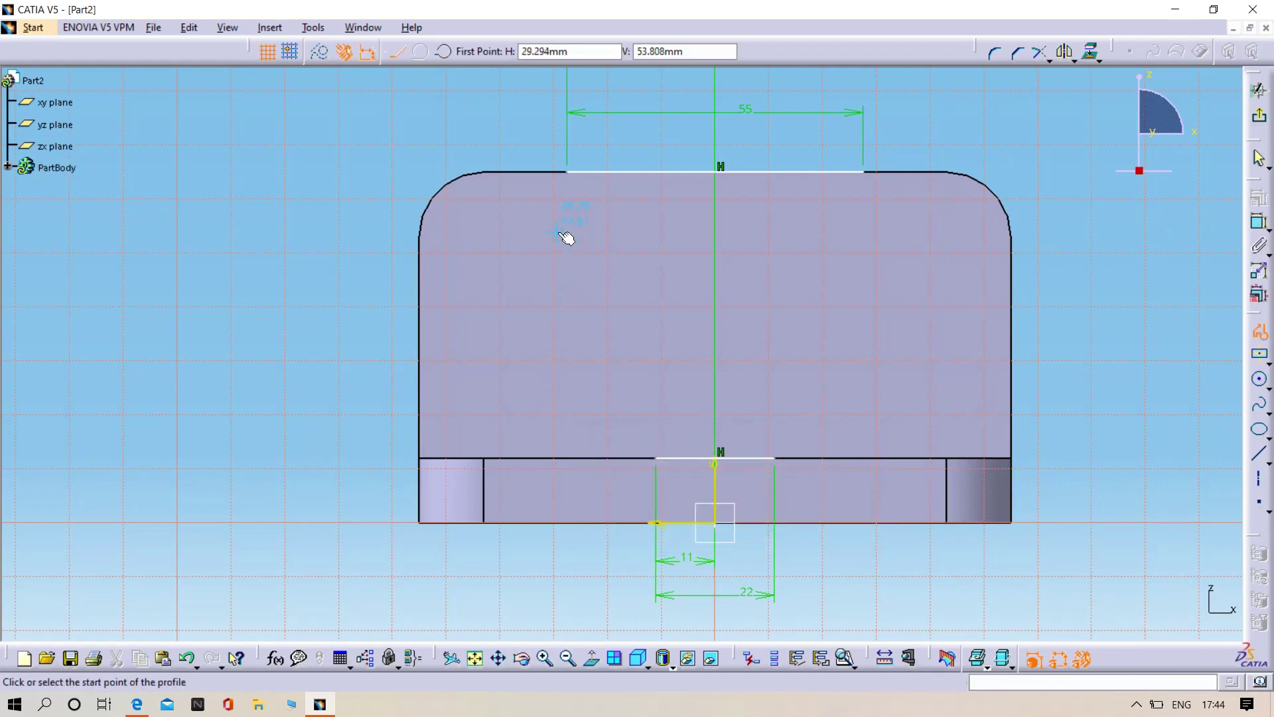
left_click(569, 174)
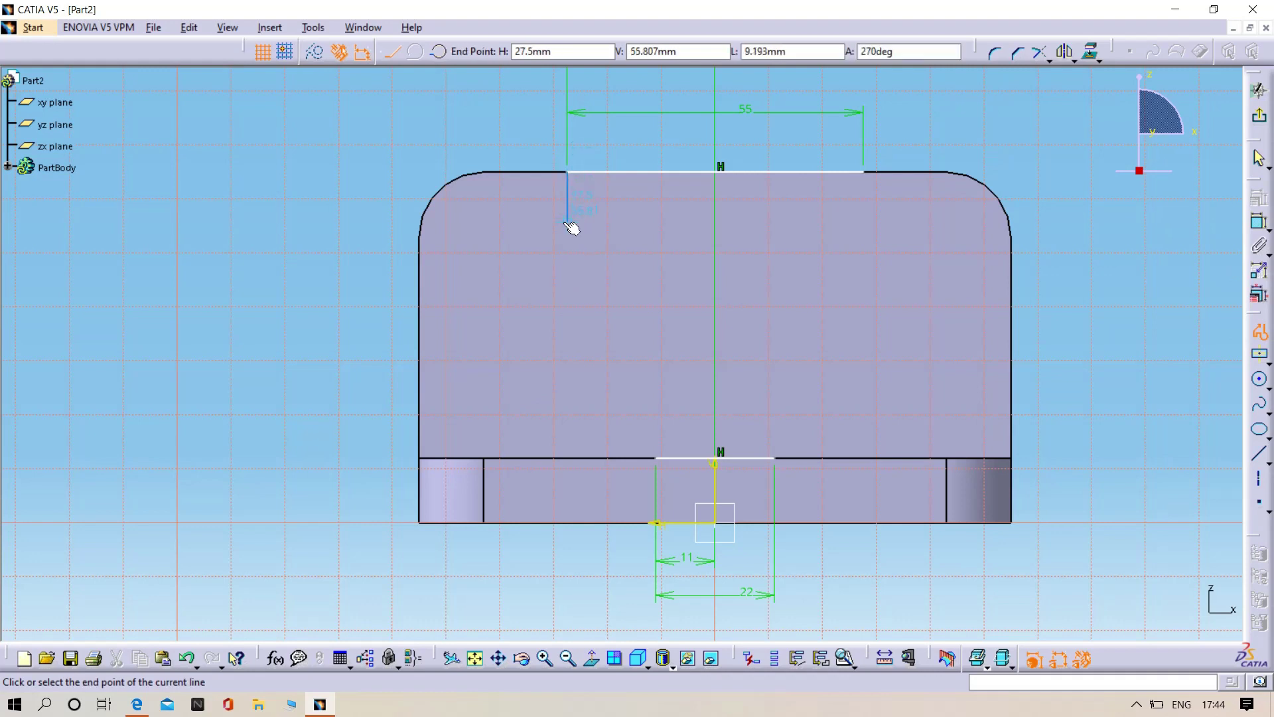
left_click(621, 221)
left_click(656, 458)
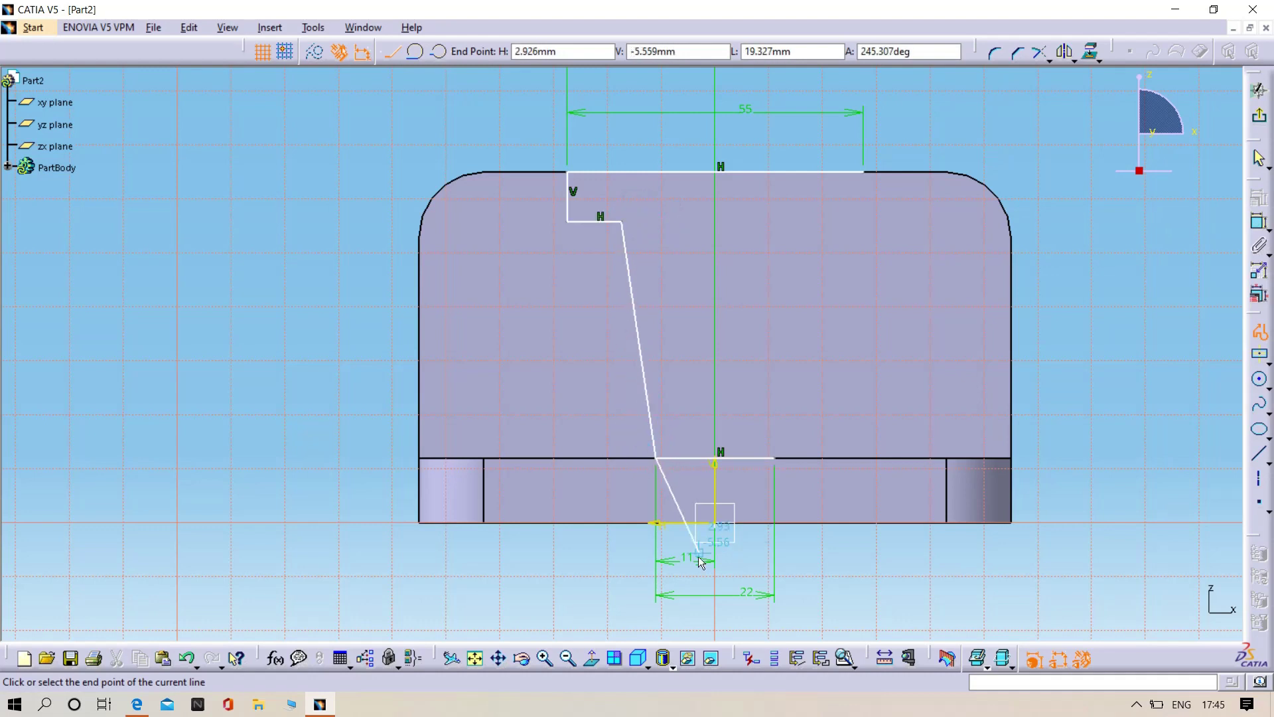
key("Escape")
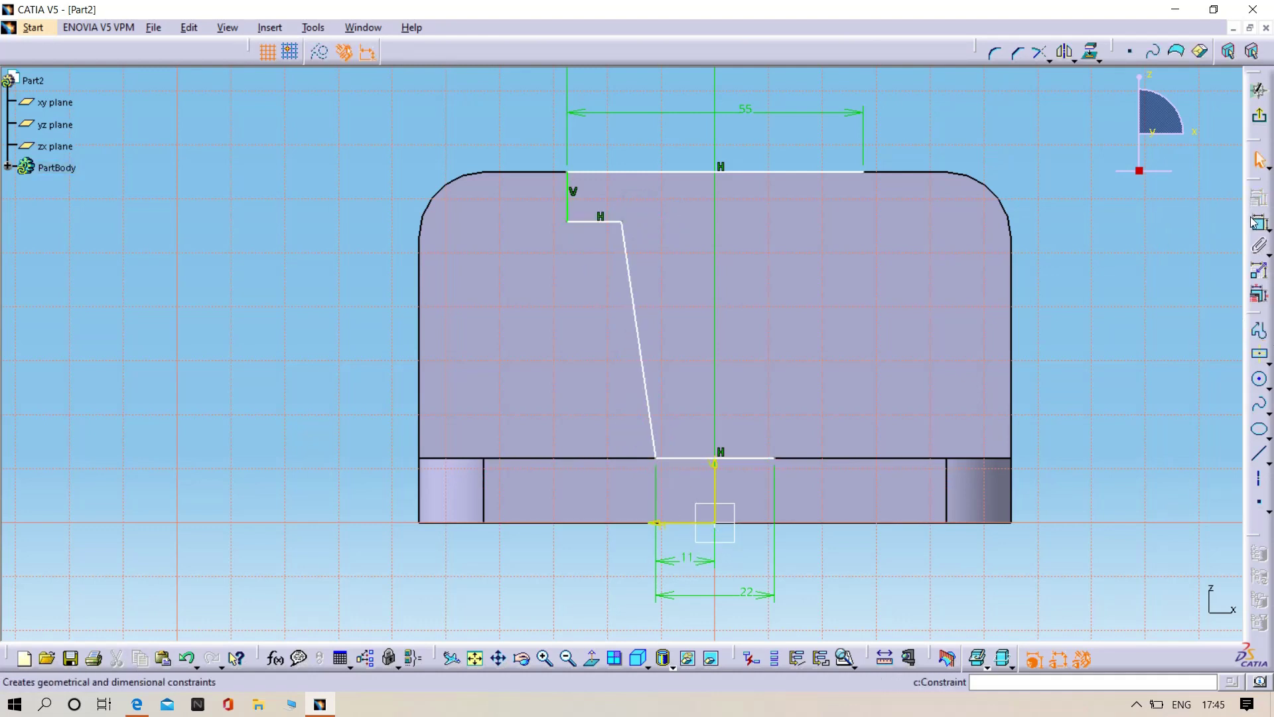
Constrain the vertical and short horizontal steps to 10 mm each
left_click(568, 195)
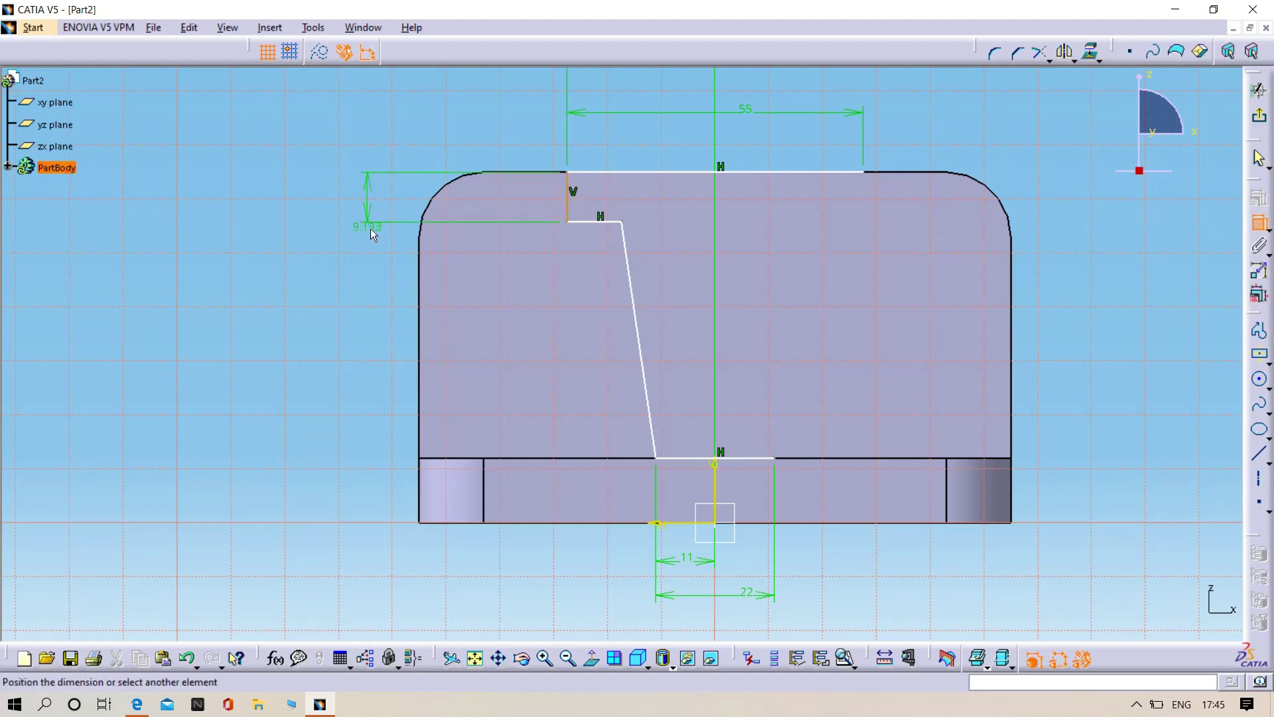
double_click(377, 200)
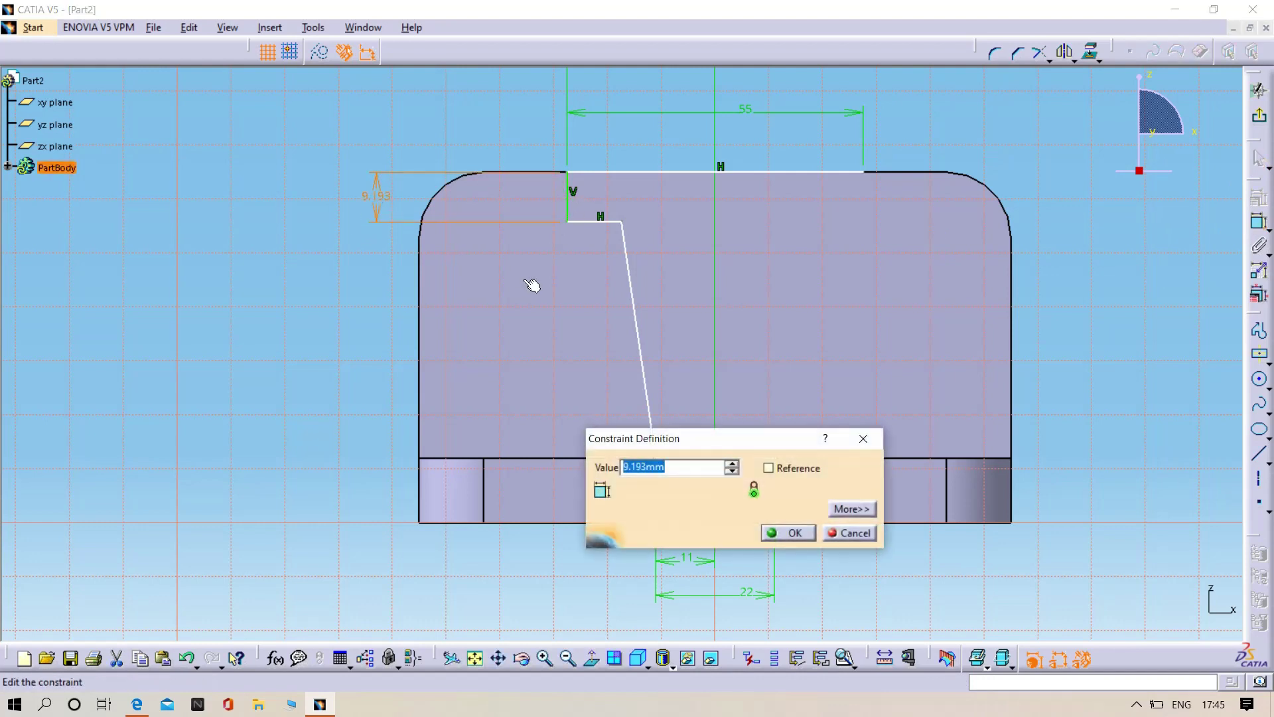
key("Return")
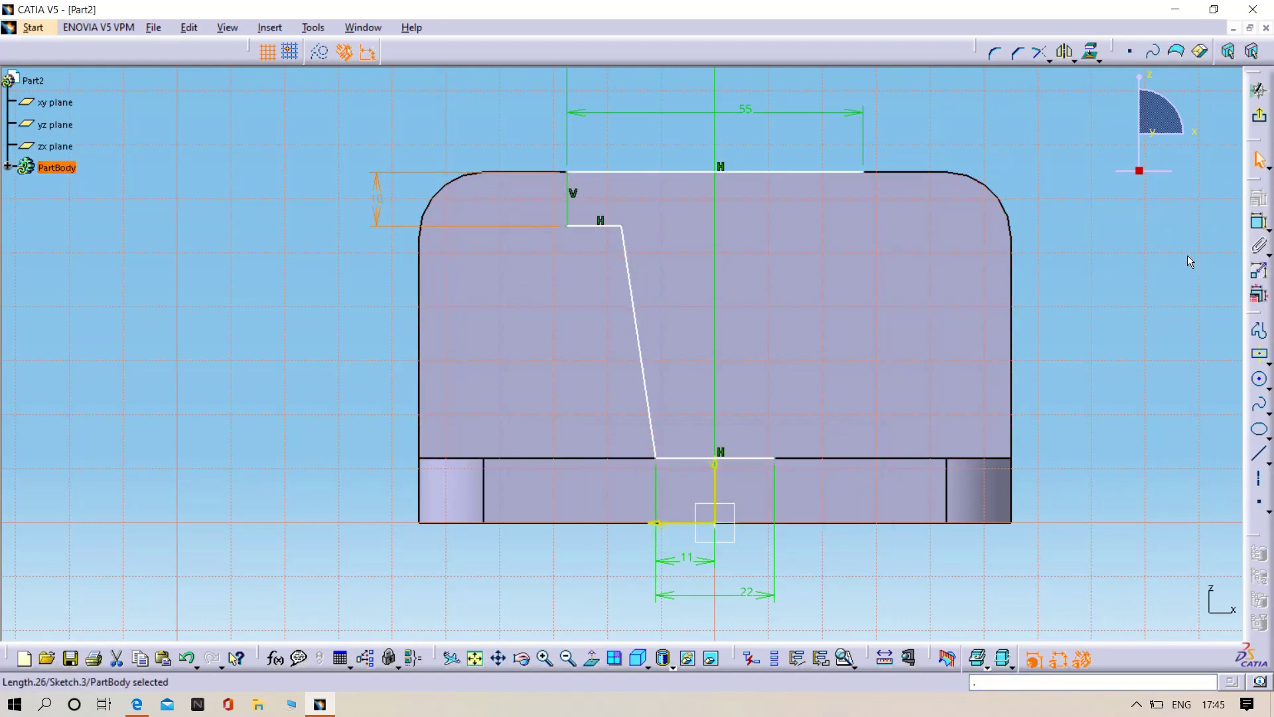
left_click(1258, 223)
left_click(586, 227)
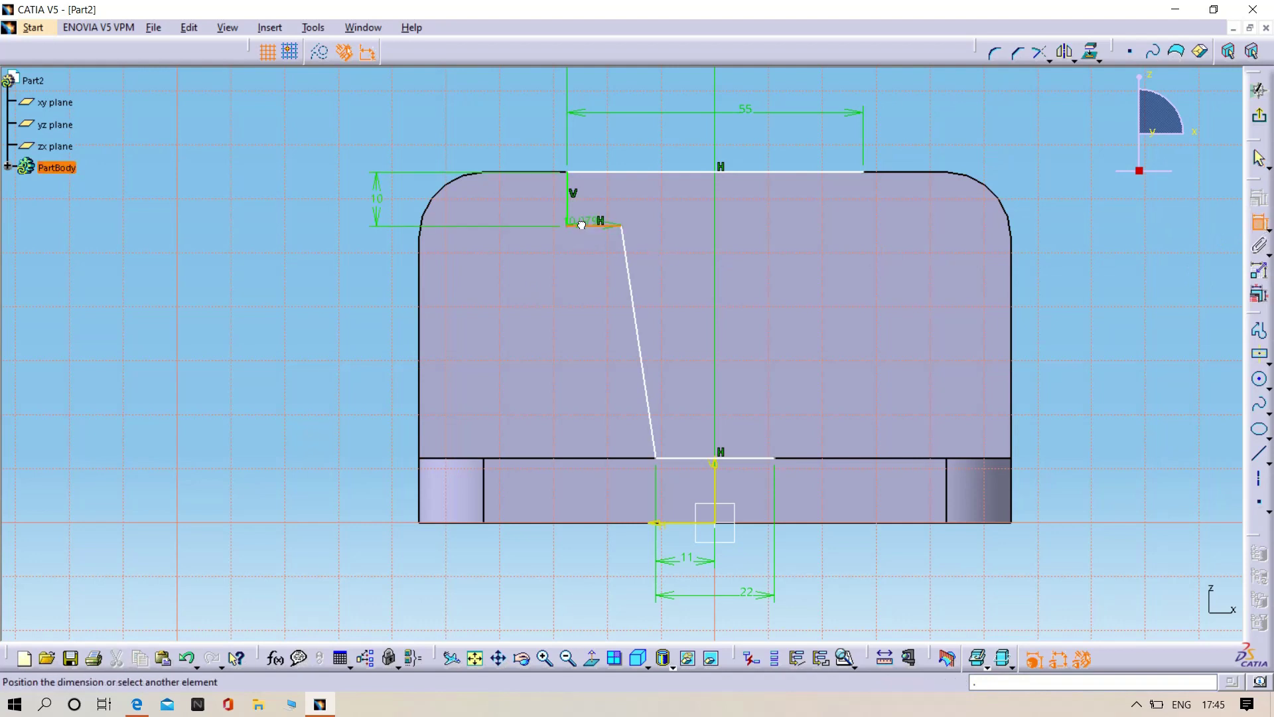
double_click(543, 306)
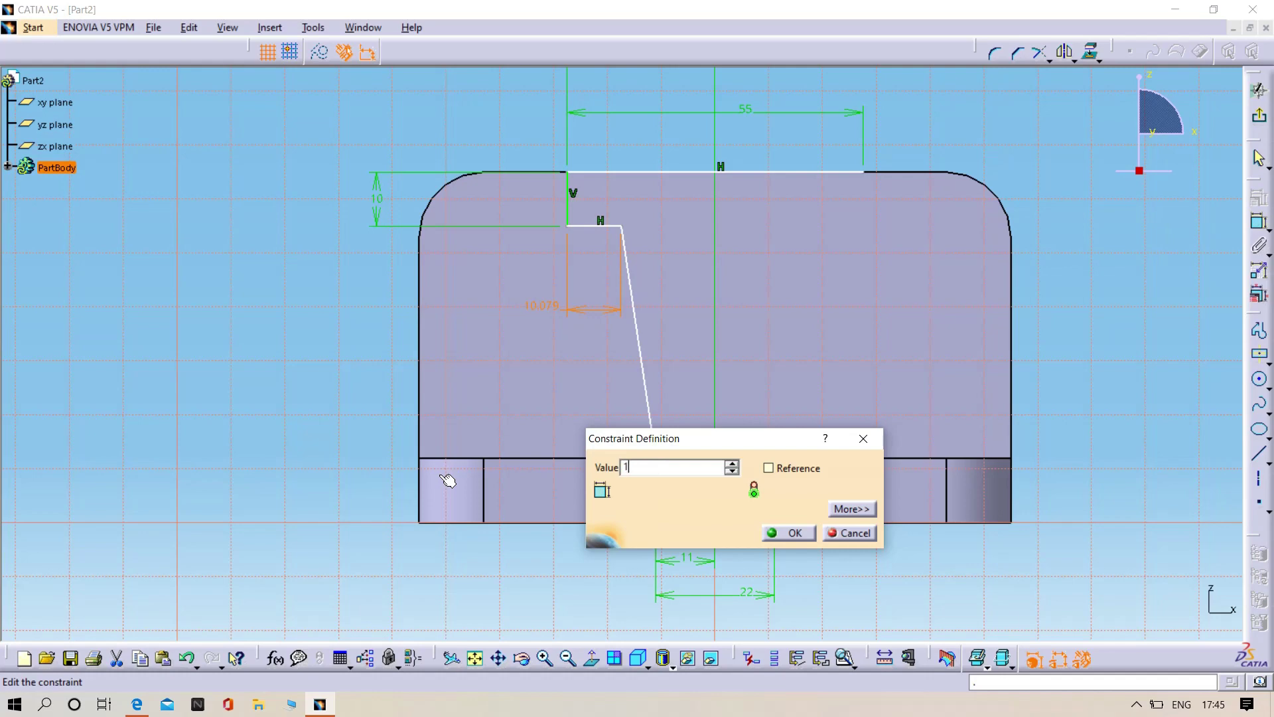
key("Return")
left_click(1092, 501)
Mirror the three profile lines symmetrically about the vertical axis
middle_click_drag(1055, 463, 1028, 505)
left_click(615, 399)
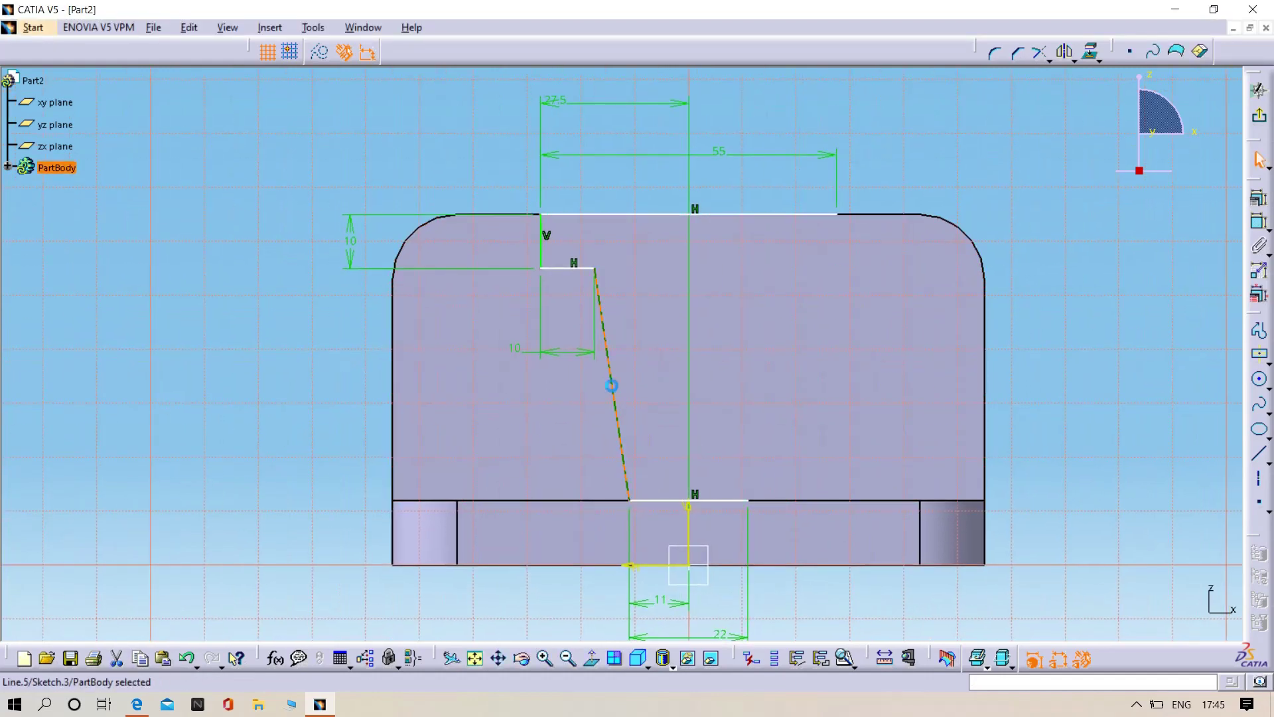
left_click(575, 268, "ctrl")
left_click(541, 242, "ctrl")
left_click(1065, 51)
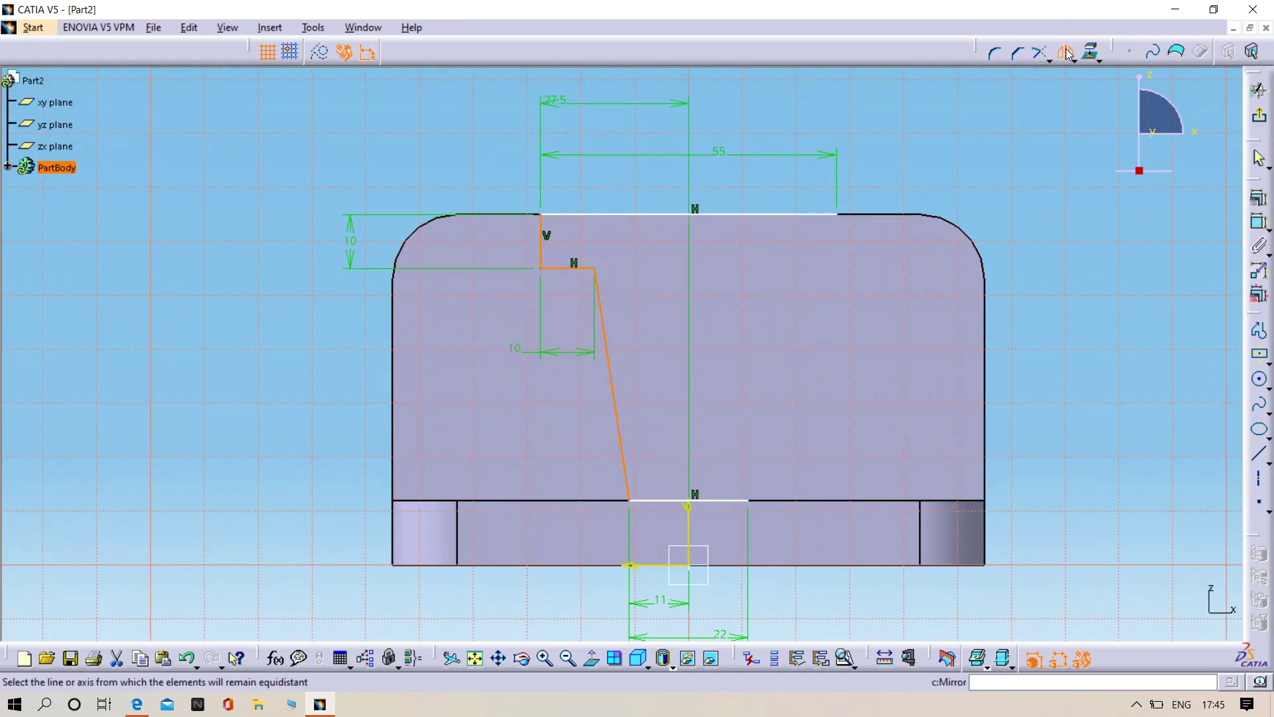
left_click(690, 542)
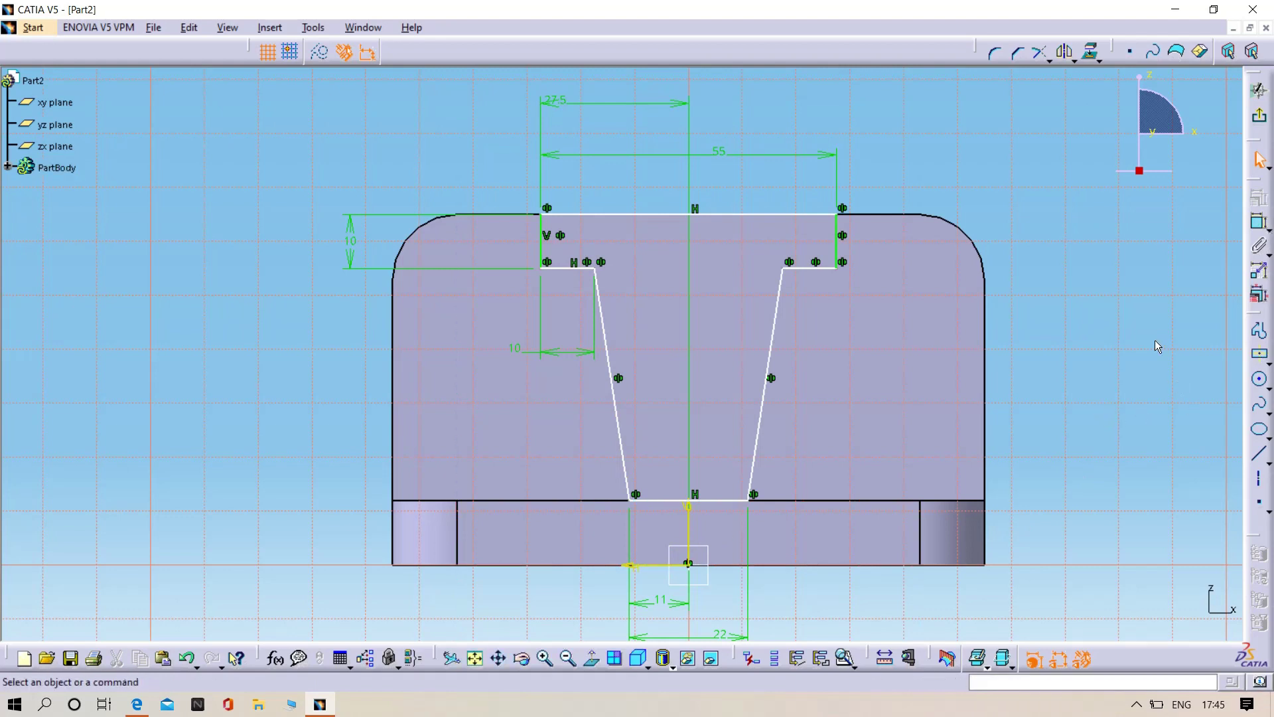
Exit the sketch and pad the cradle profile to a 30 mm length
left_click(1261, 118)
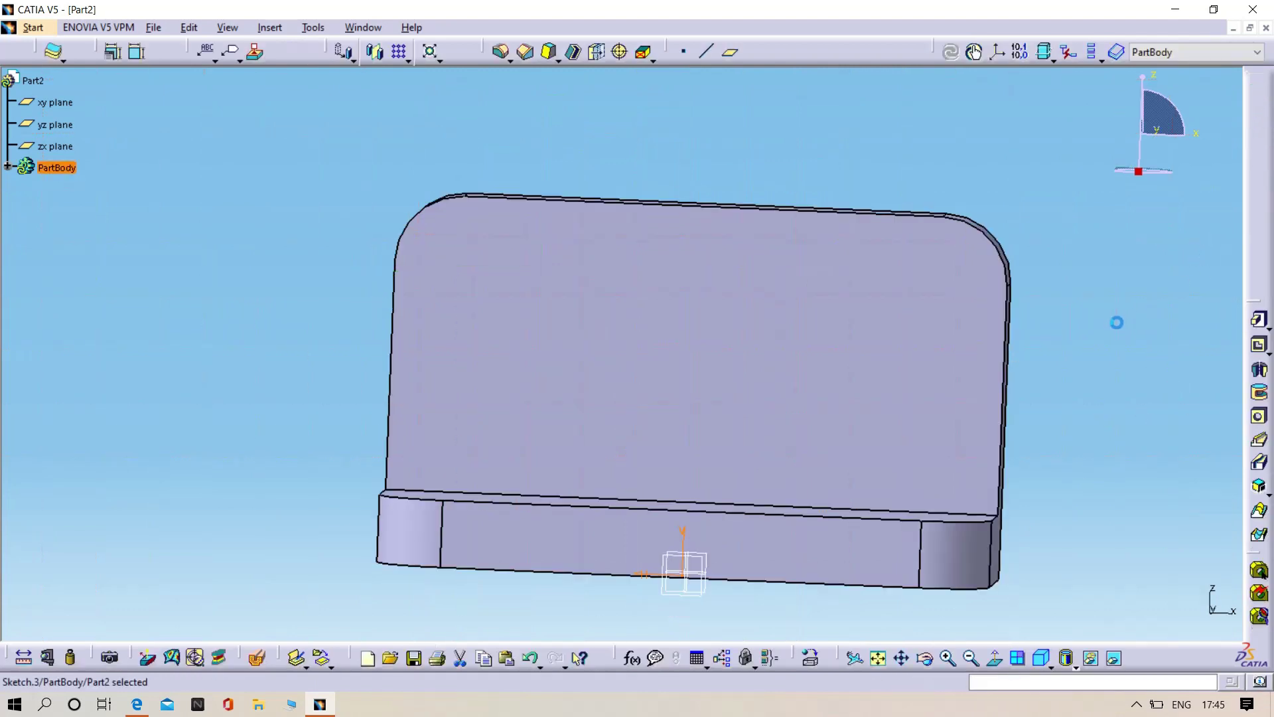
left_click(1260, 320)
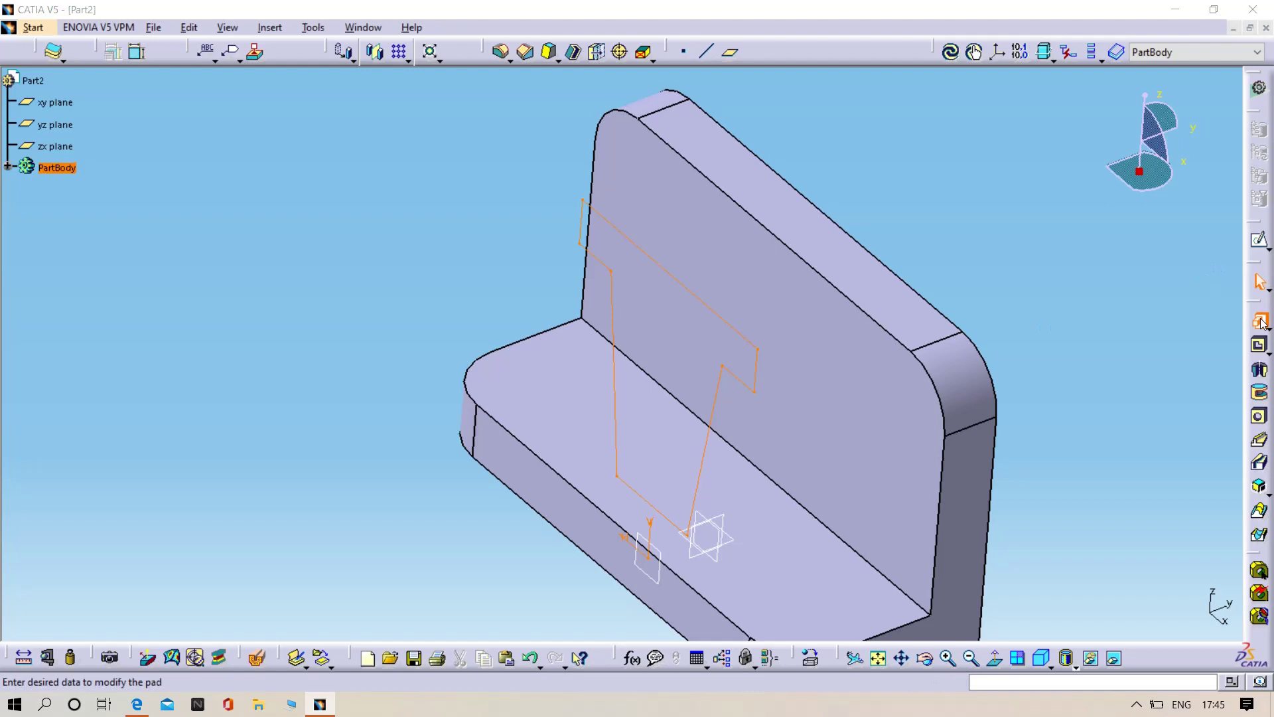
left_click(1196, 424)
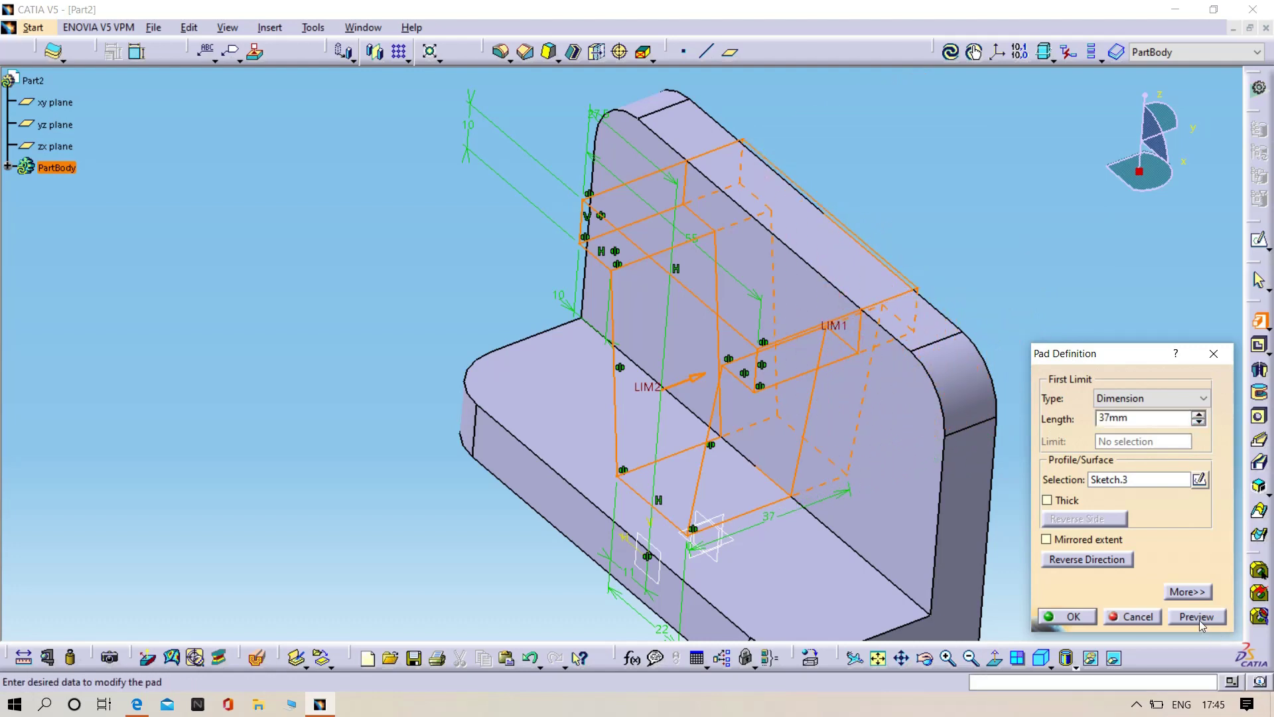
left_click(1196, 616)
middle_click_drag(947, 394, 876, 406)
left_click(1198, 416)
left_click(1198, 416)
left_click(1198, 416)
left_click(1200, 423)
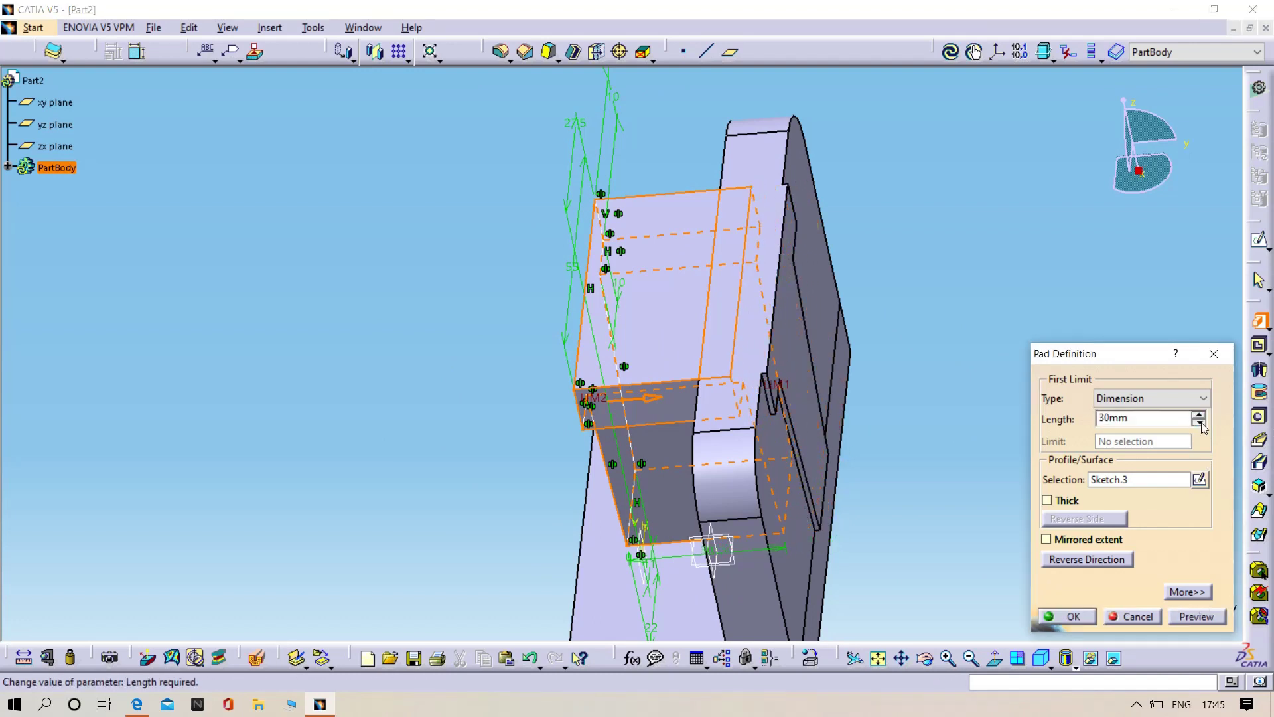
left_click(1206, 616)
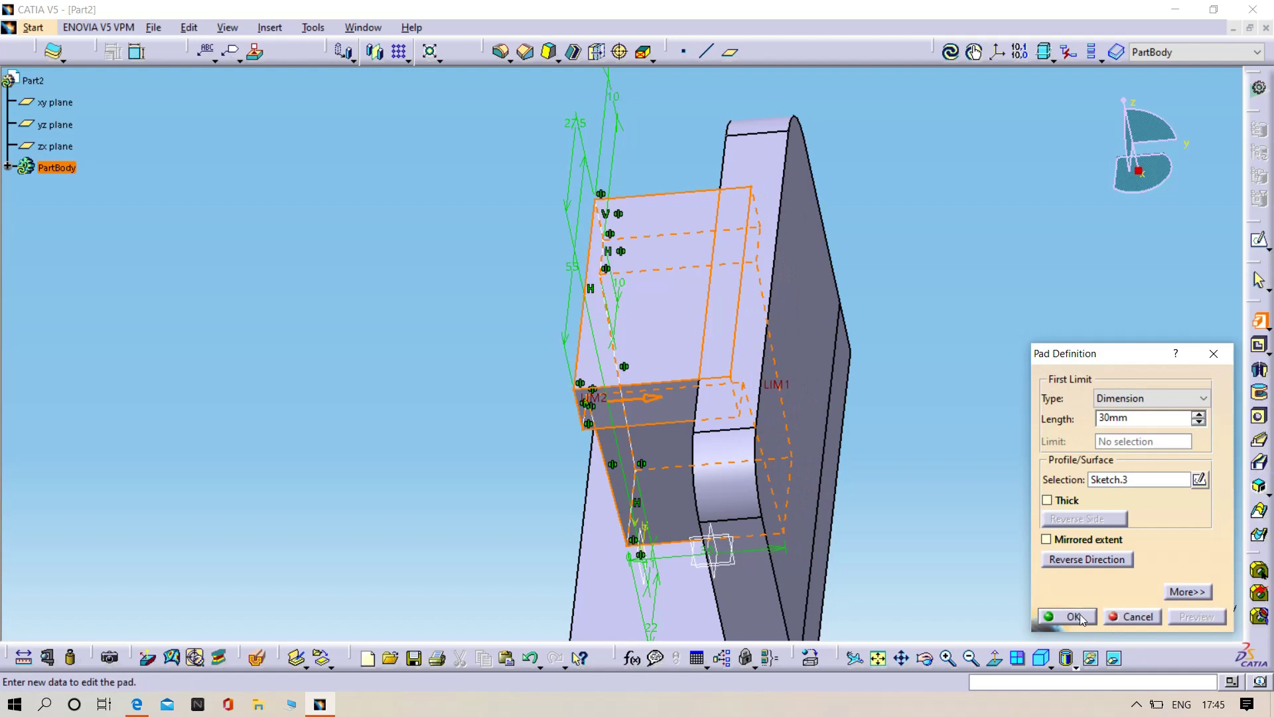
left_click(1080, 614)
middle_click_drag(1009, 406, 1002, 352)
left_click(144, 711)
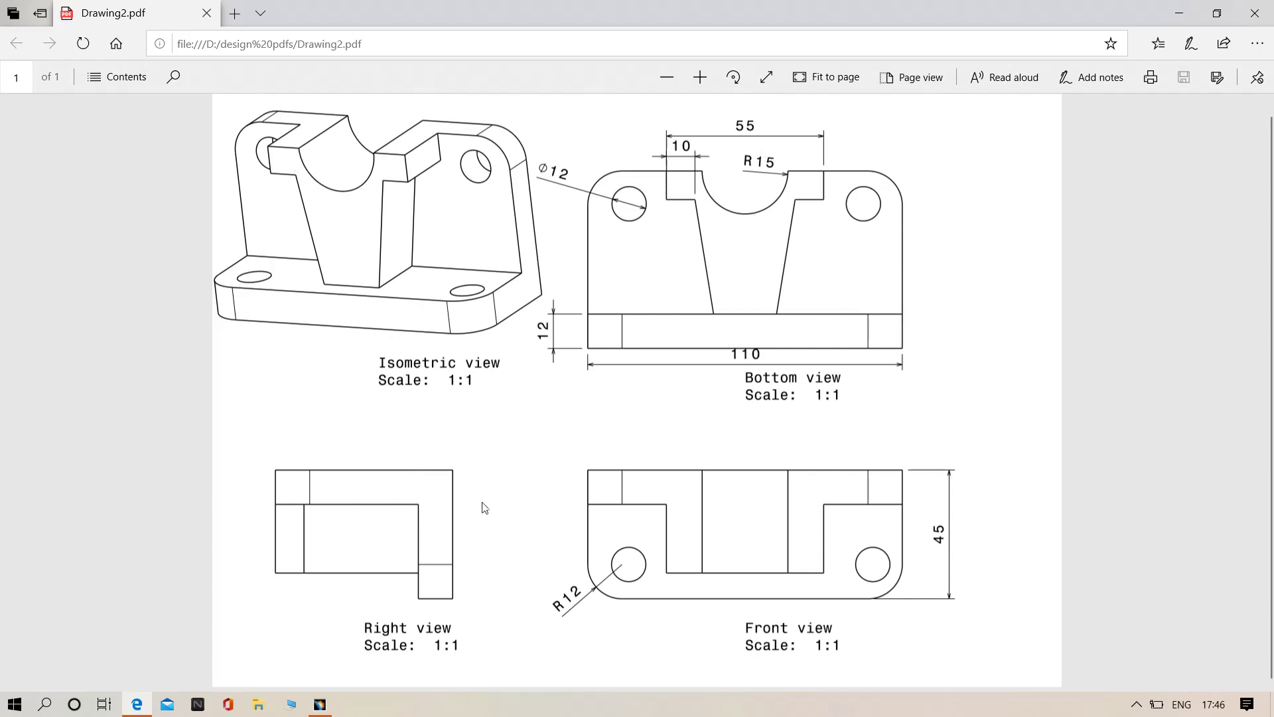
left_click(322, 705)
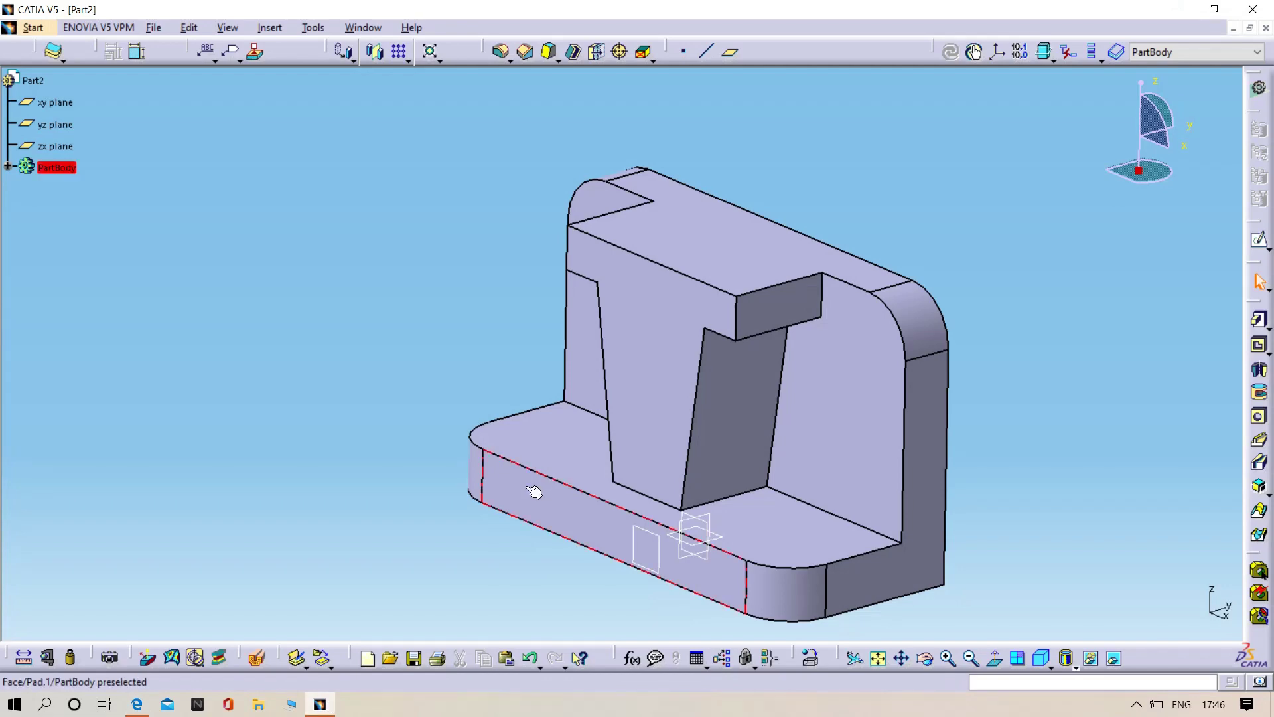
left_click(639, 388)
Sketch a 30 mm diameter circle centred on the upright's top edge
left_click(1259, 237)
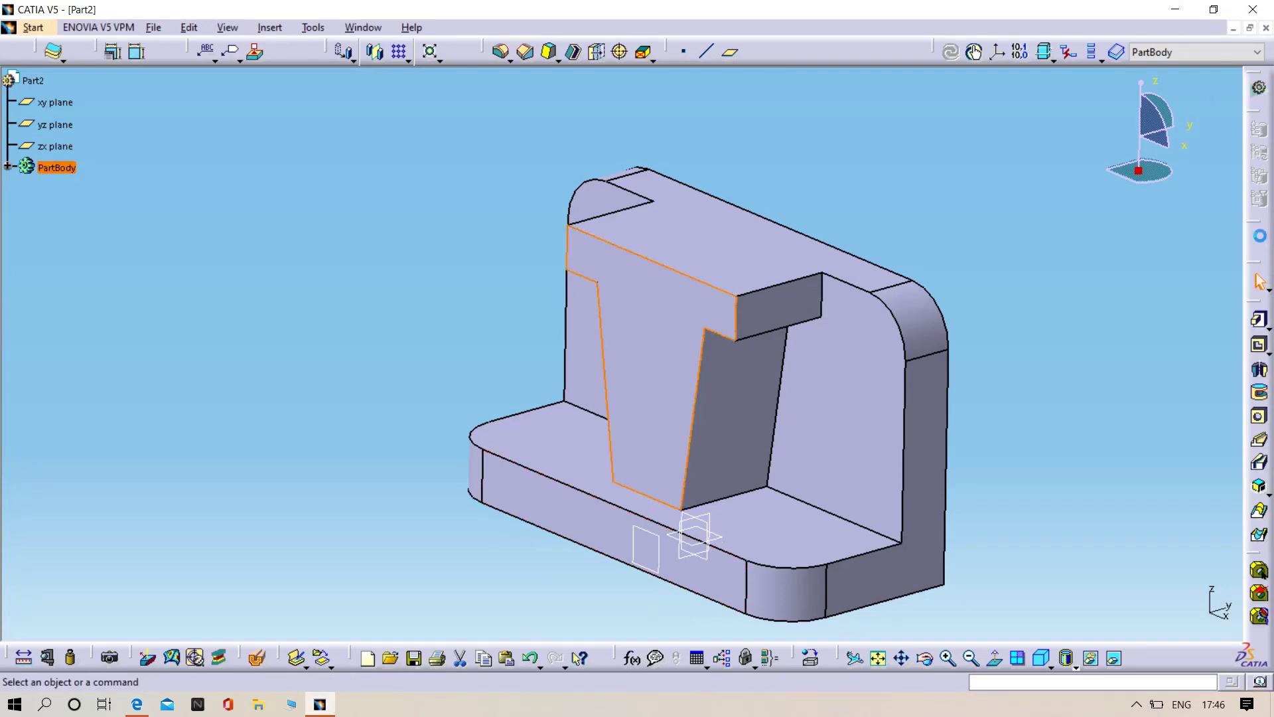
left_click(1259, 381)
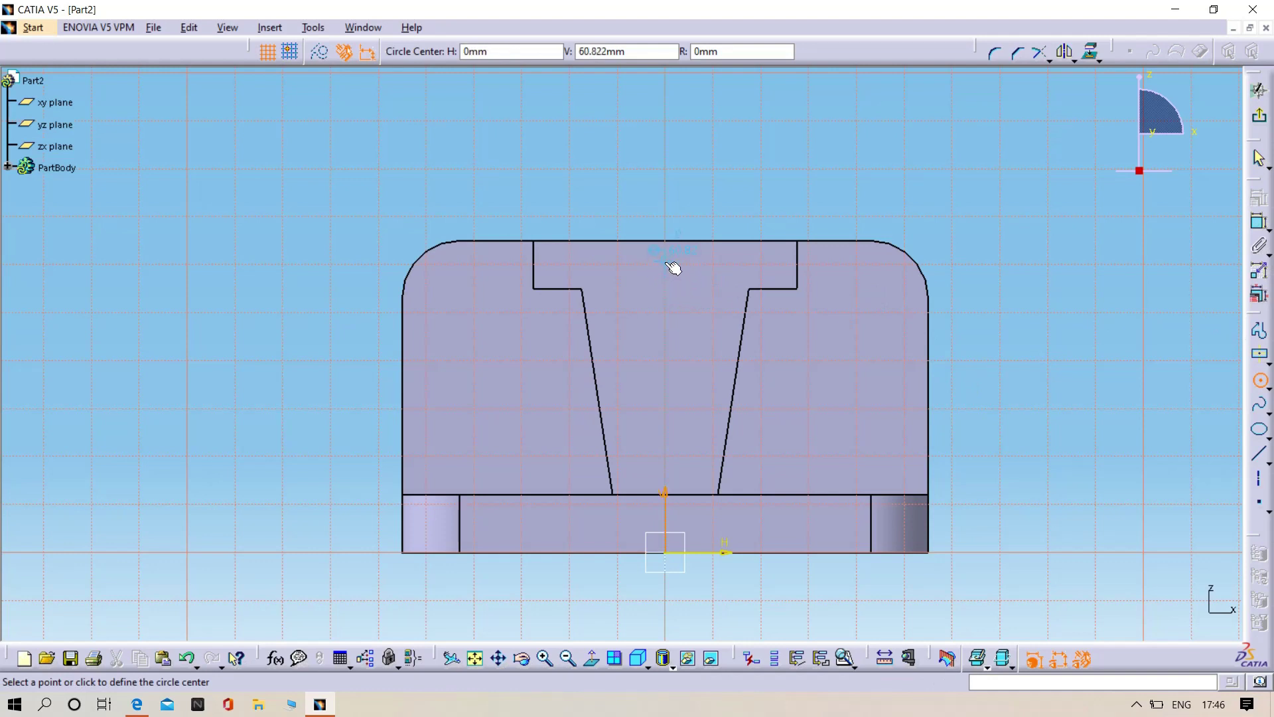
left_click(665, 240)
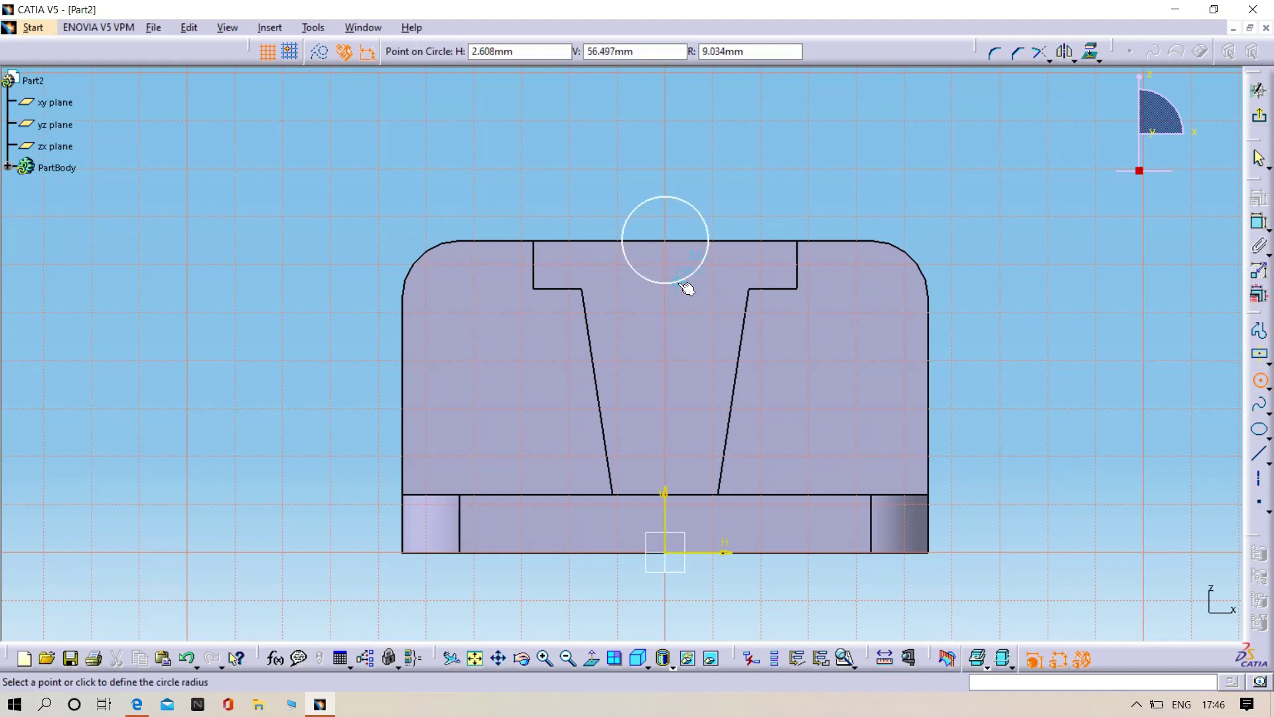
left_click(702, 325)
left_click(1260, 223)
left_click(902, 201)
double_click(900, 196)
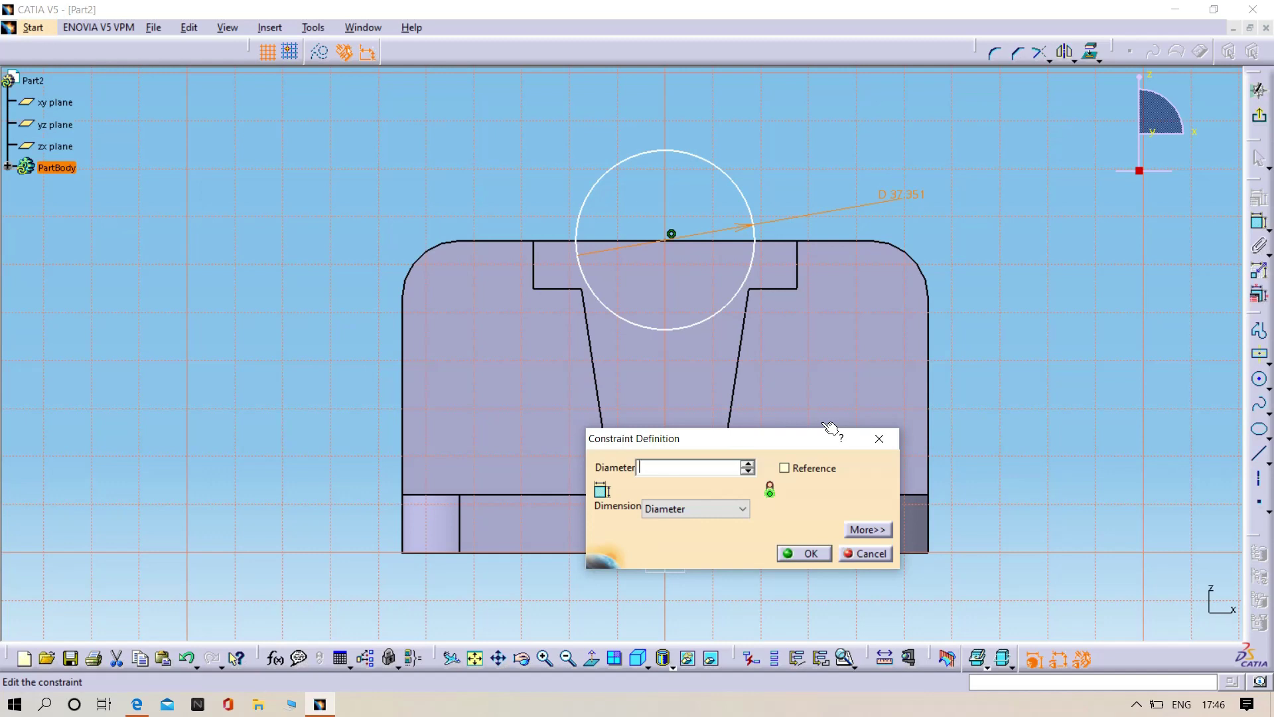
key("Return")
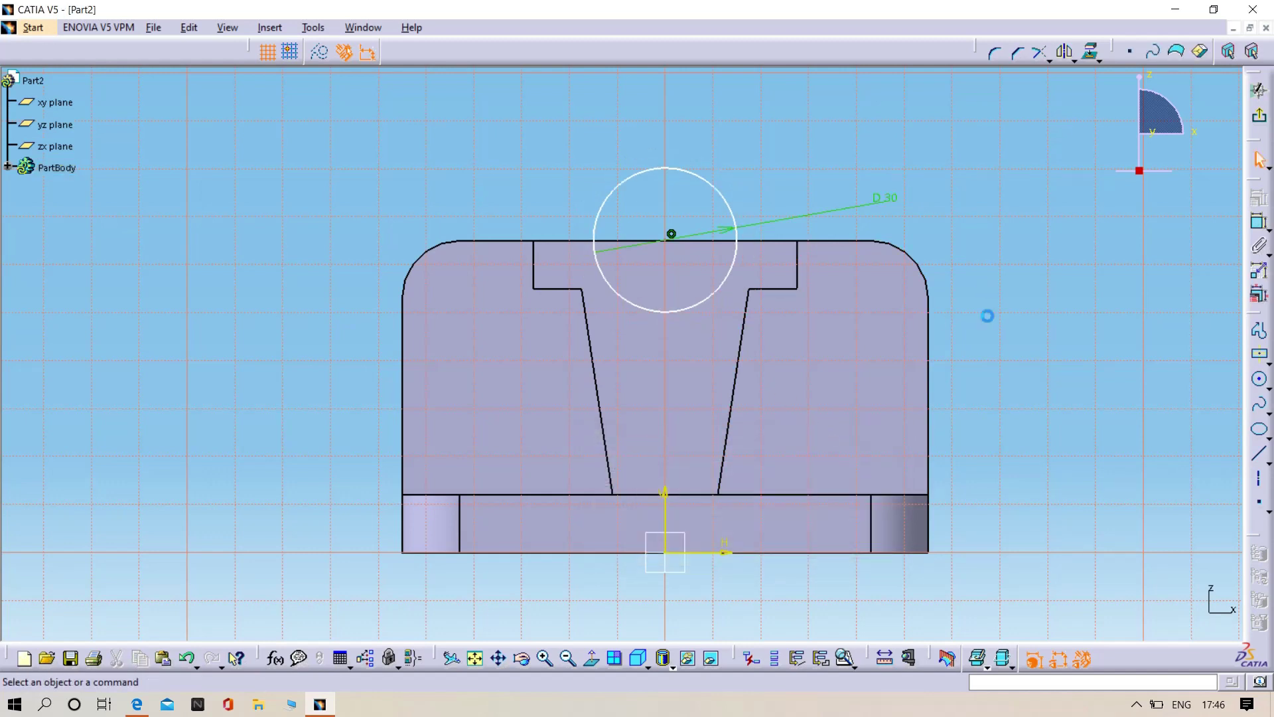
left_click(1261, 118)
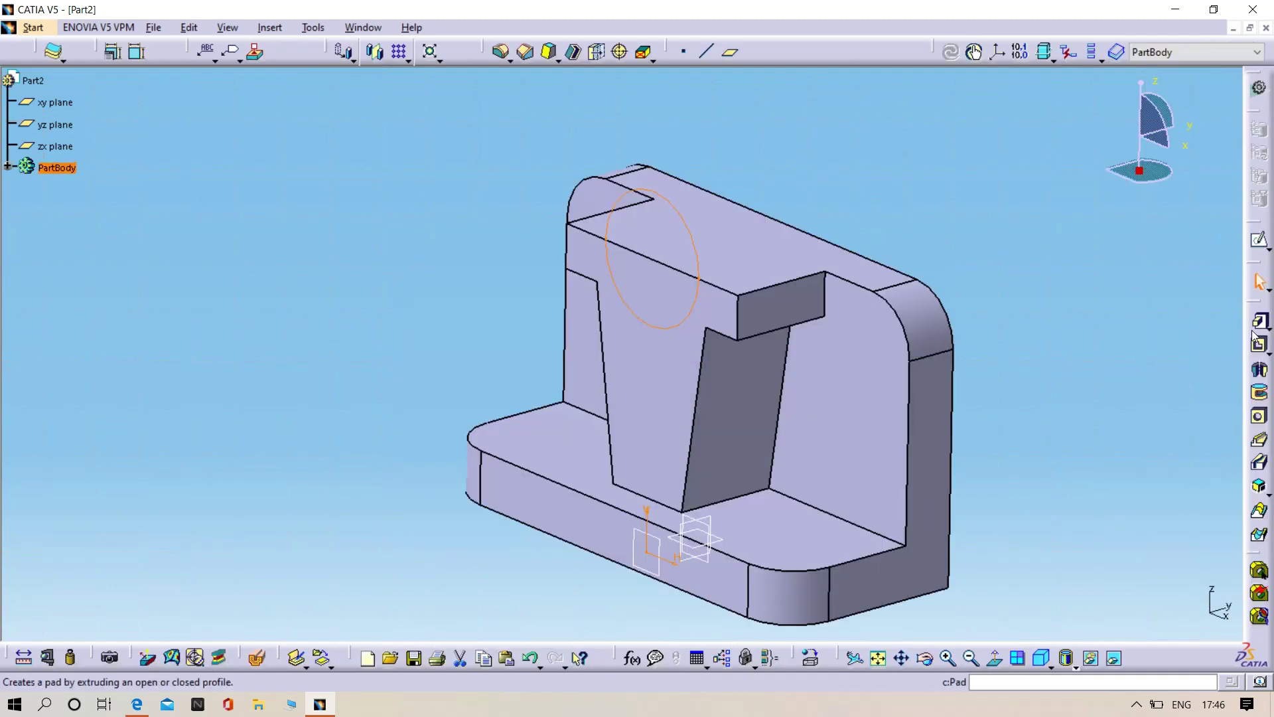
Pocket the circle sketch 42 mm deep, then switch to the reference drawing
left_click(1259, 347)
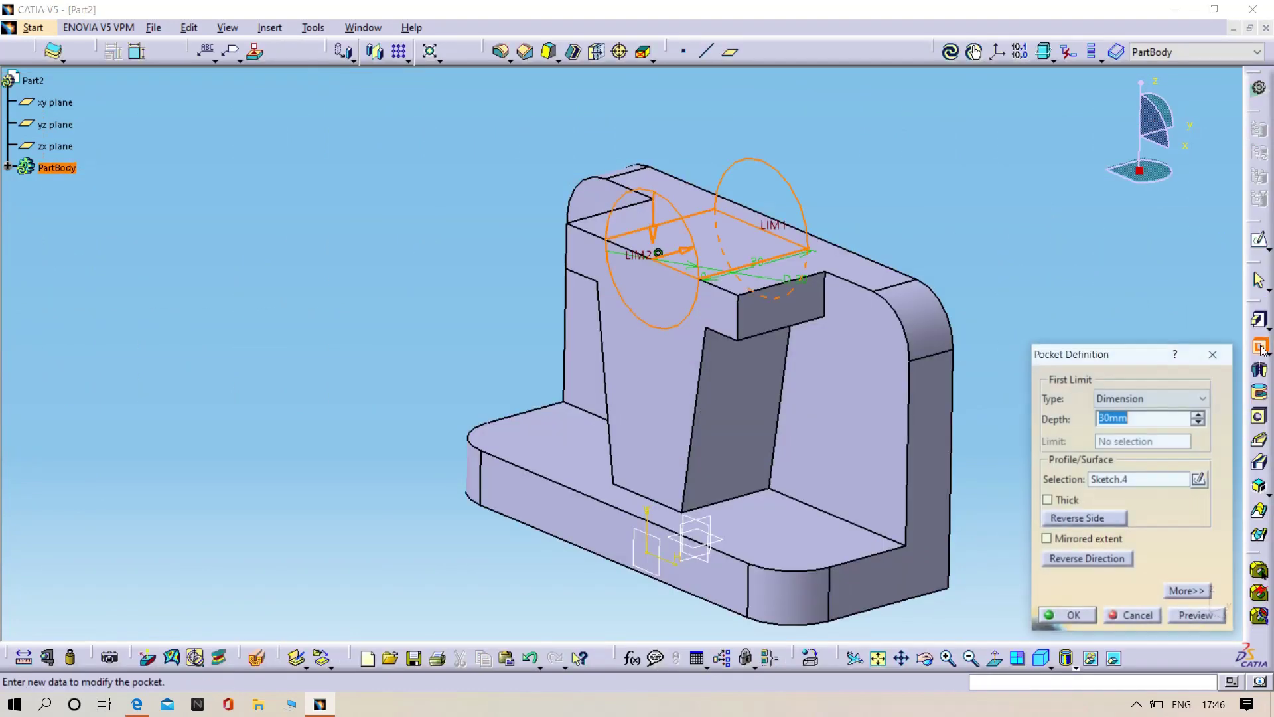
left_click(1194, 415)
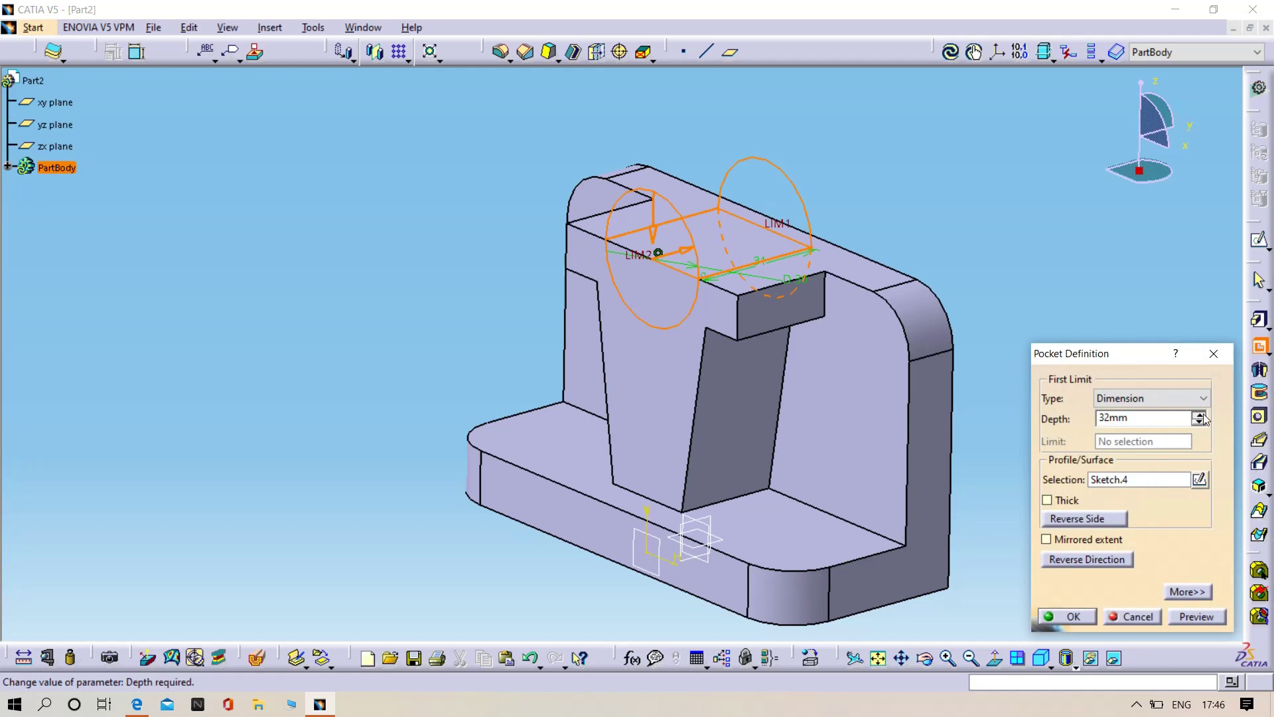
left_click(1079, 622)
middle_click_drag(1047, 448, 928, 465)
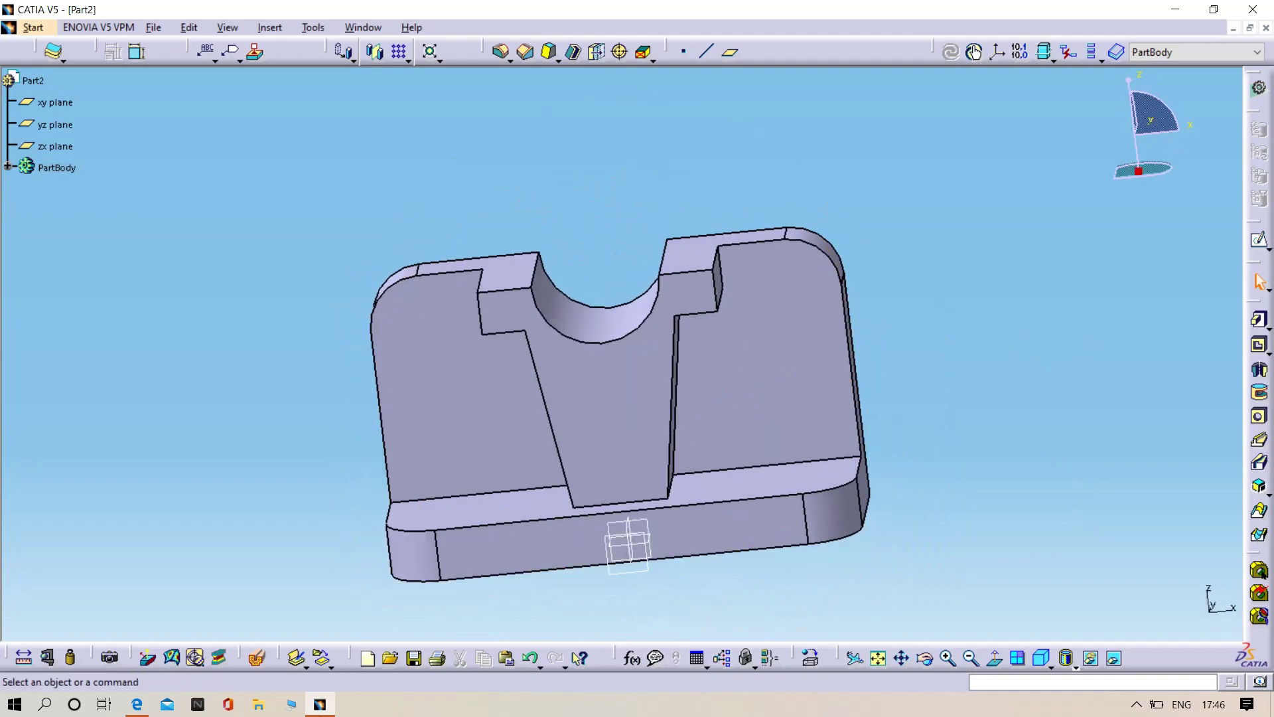
left_click(137, 703)
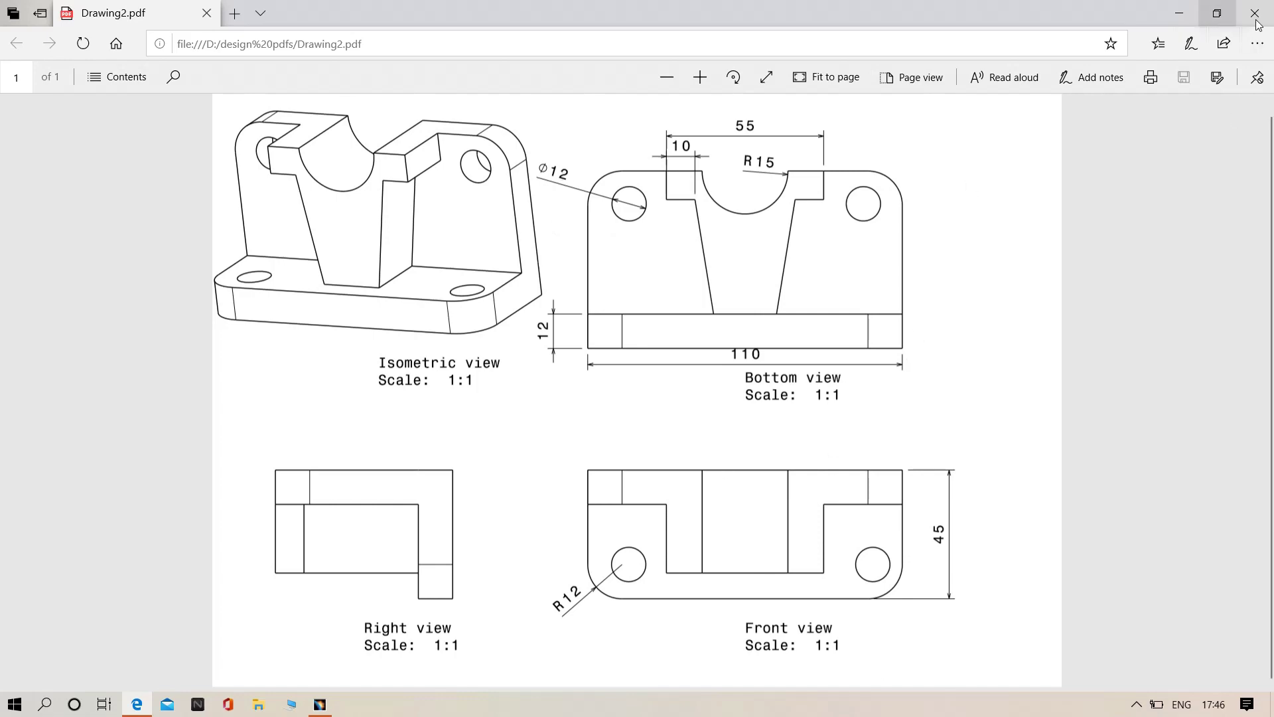
Minimize the drawing and orbit the part to face the upright
left_click(1179, 8)
mouse_move(958, 532)
middle_mouse_down()
mouse_move(916, 418)
mouse_move(853, 509)
mouse_move(791, 415)
middle_mouse_up()
Sketch two circles near the upright face's upper left and right corners
left_click(790, 415)
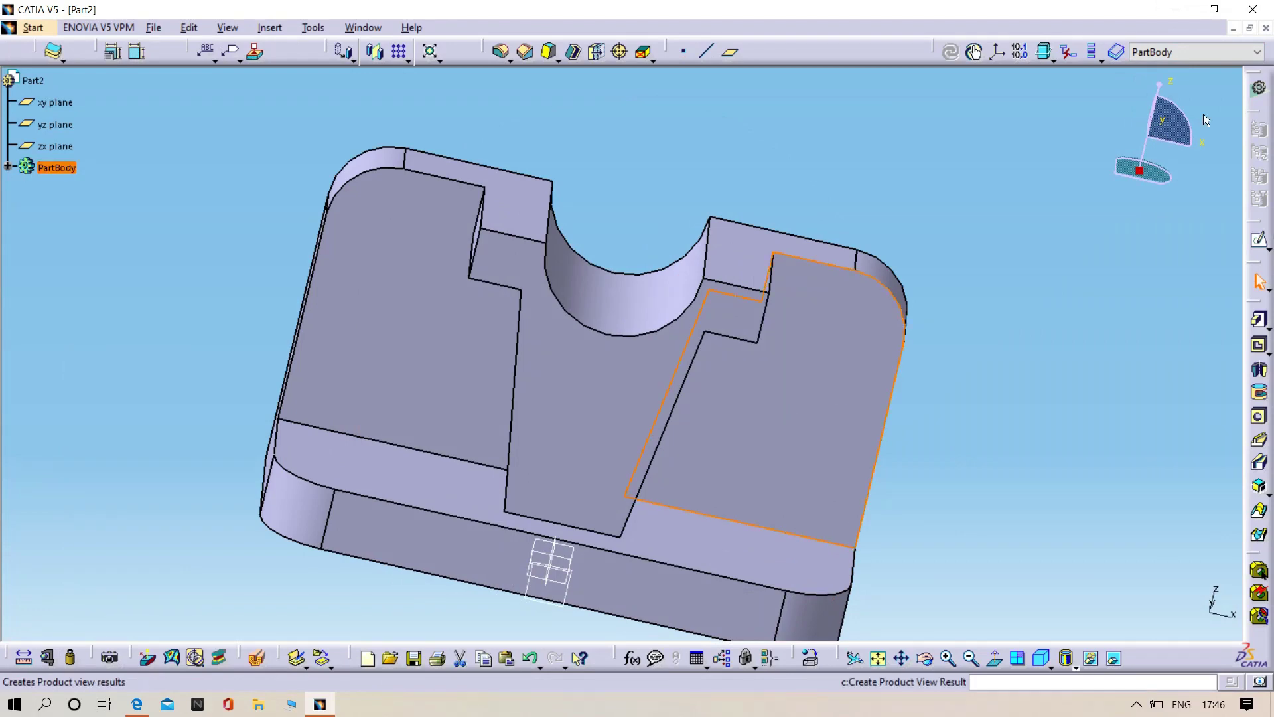
left_click(1266, 250)
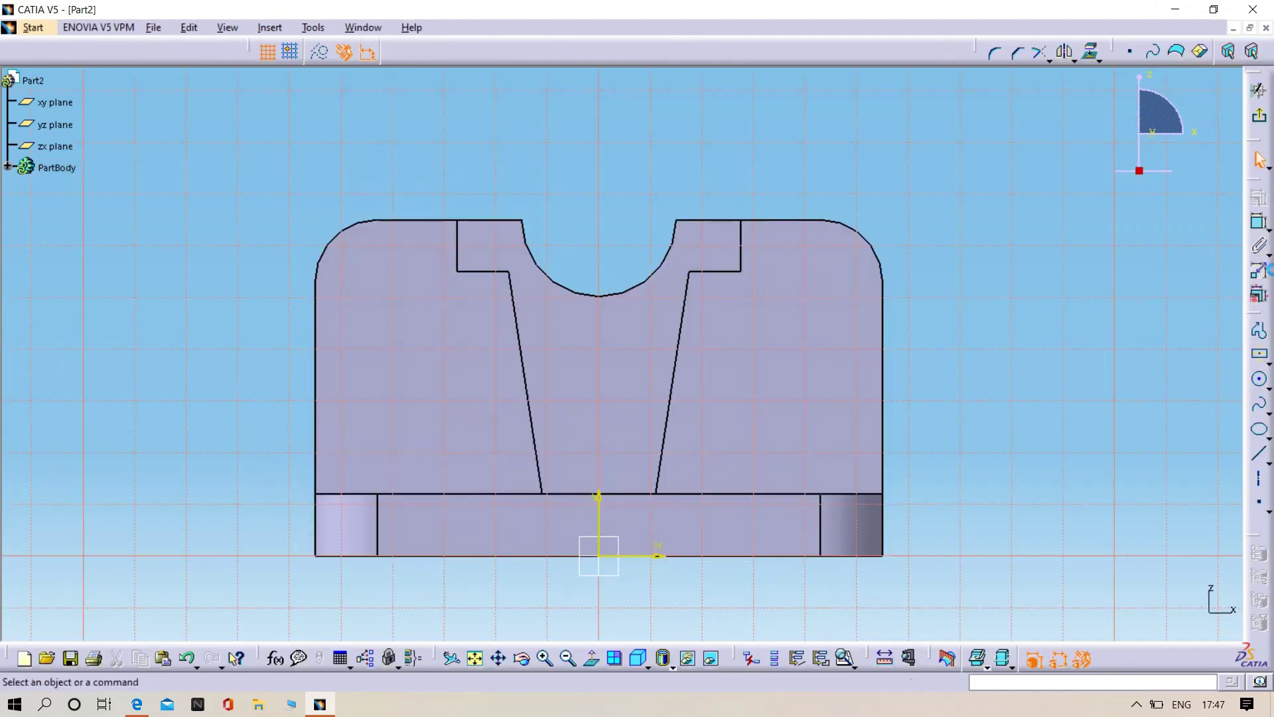
left_click(1260, 379)
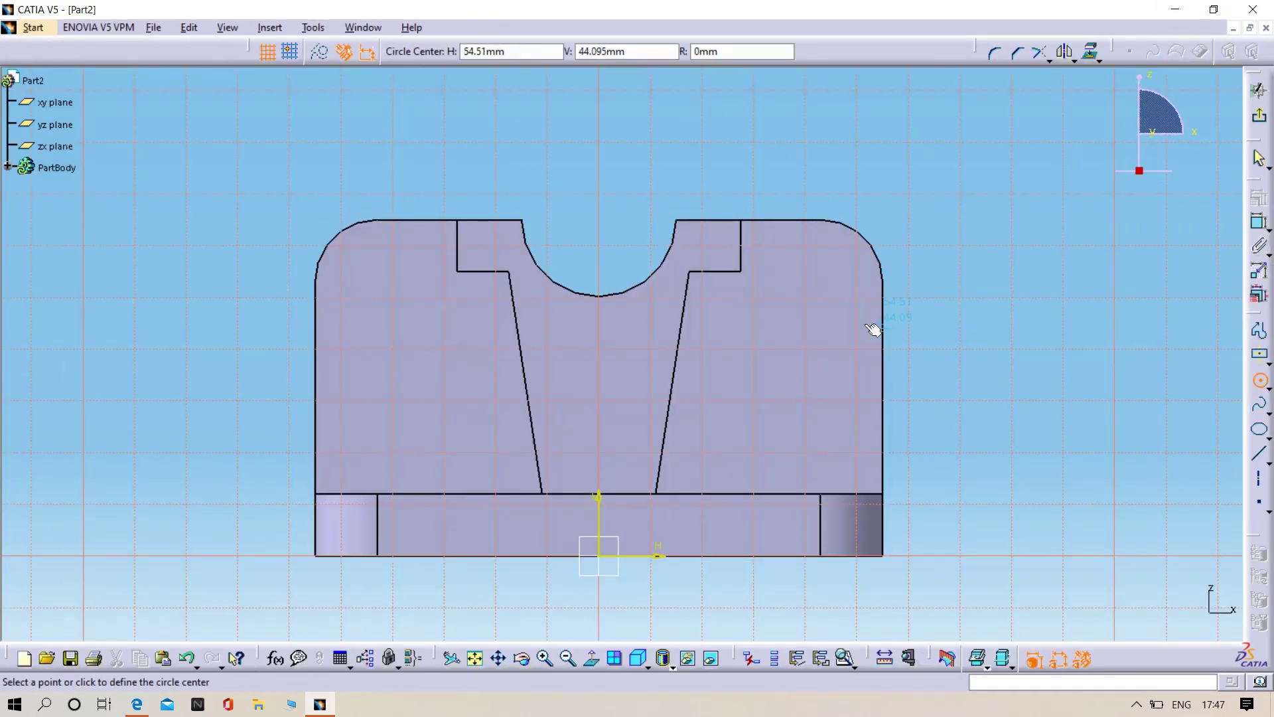
left_click(808, 277)
left_click(829, 306)
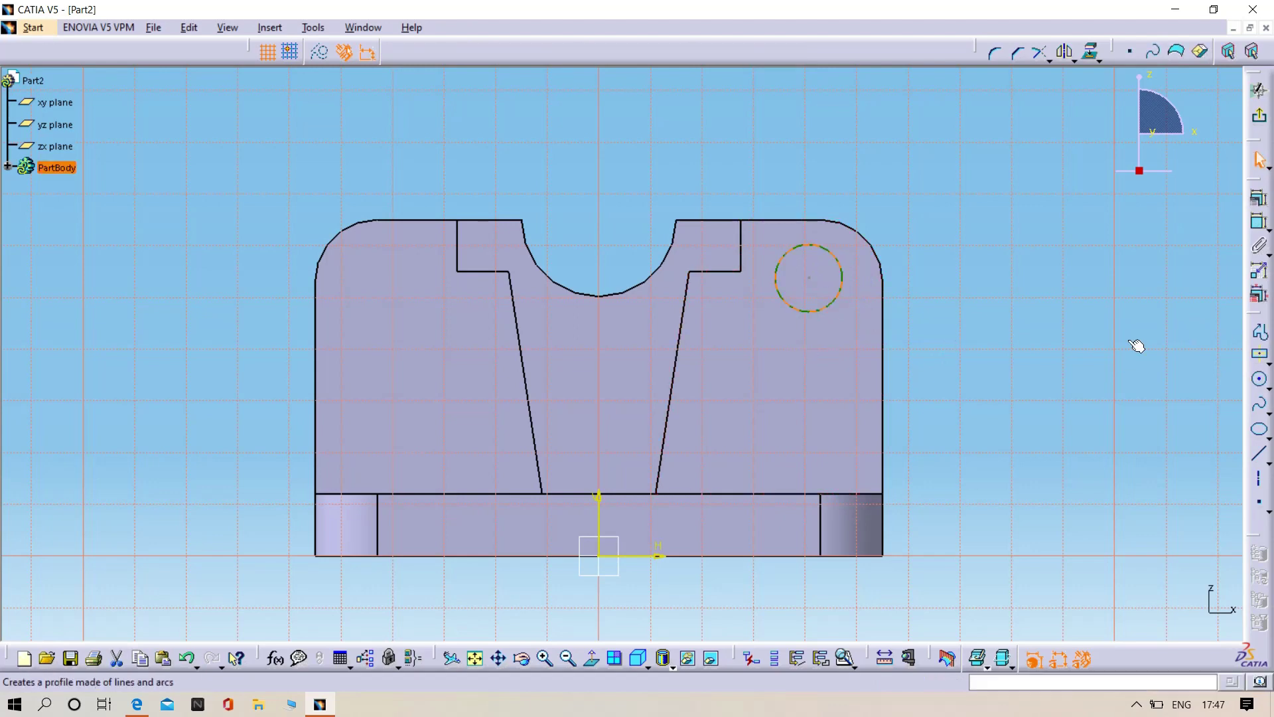
left_click(1260, 379)
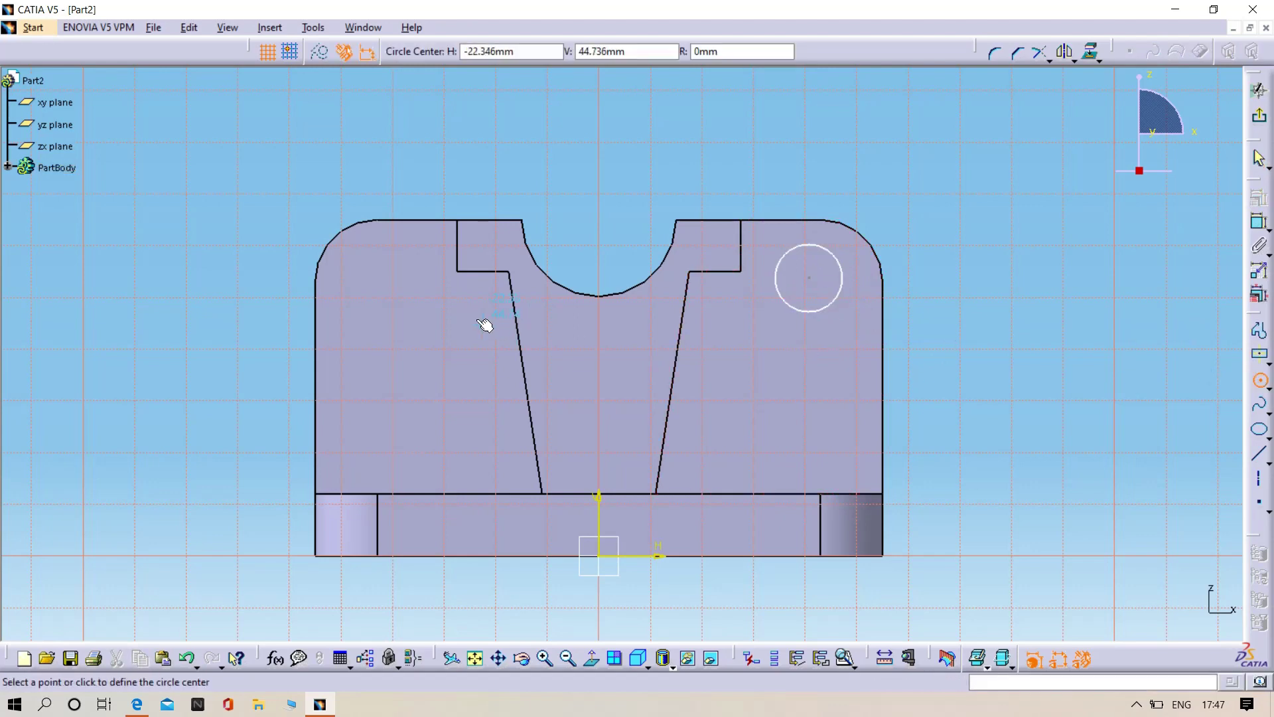
left_click(394, 277)
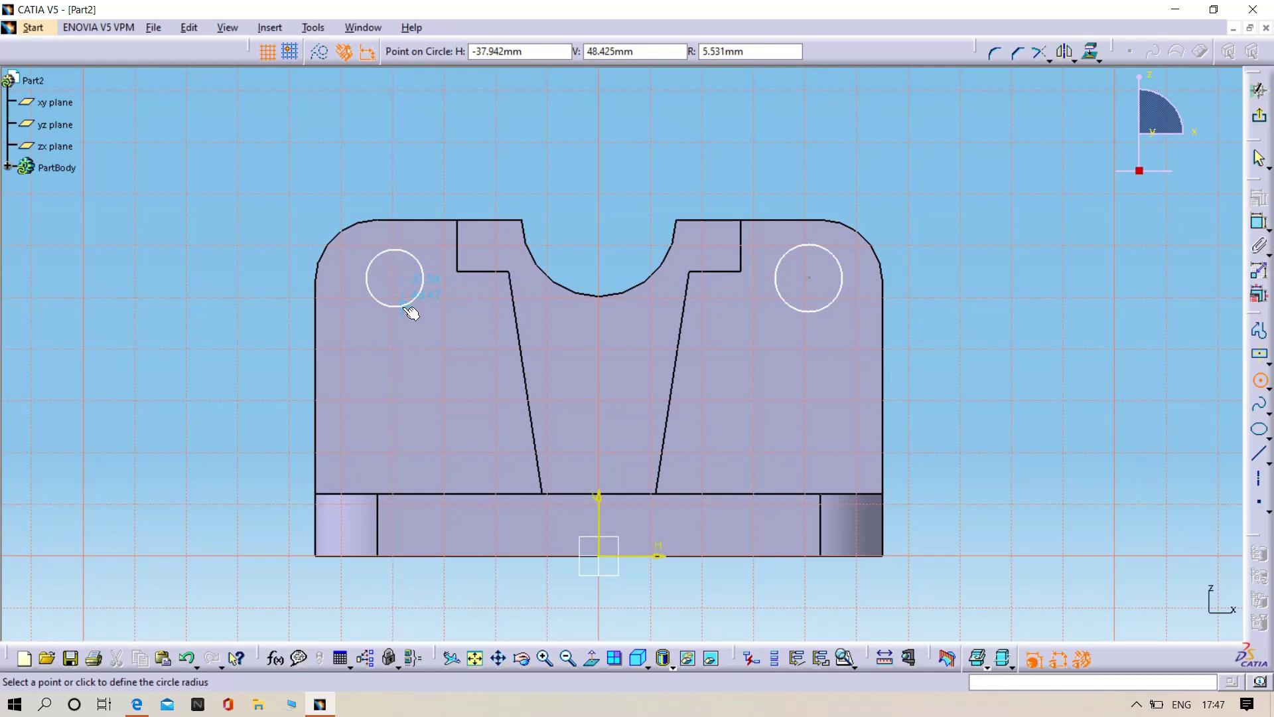
left_click(408, 309)
Set both circle diameters to 12 mm
left_click(1259, 222)
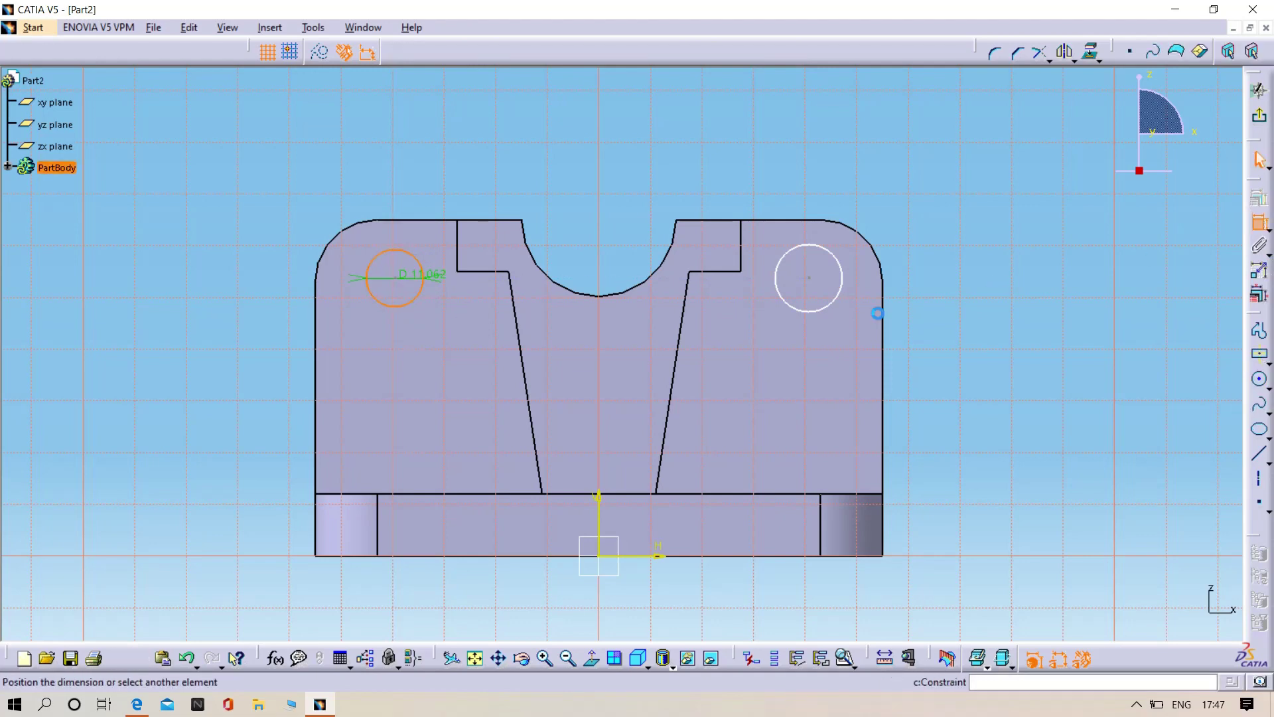
left_click(378, 163)
double_click(379, 166)
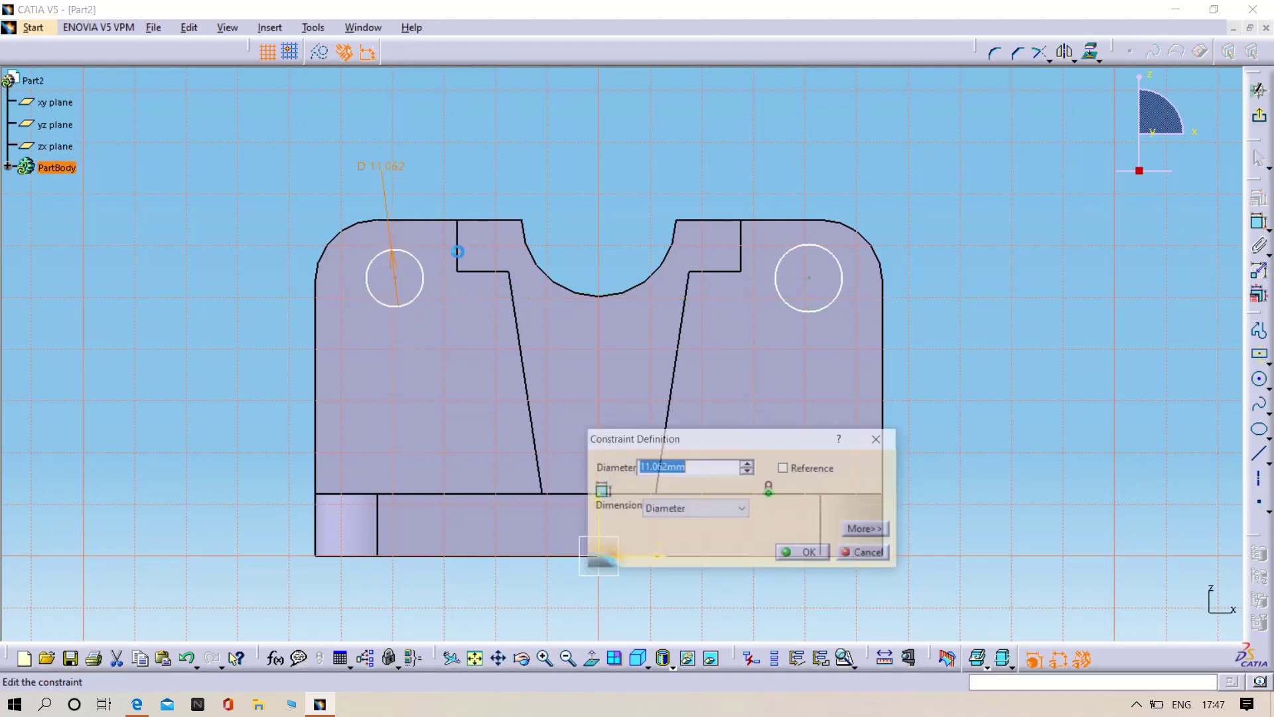
type("12")
key("Return")
left_click(1254, 227)
left_click(831, 304)
left_click(931, 252)
double_click(931, 253)
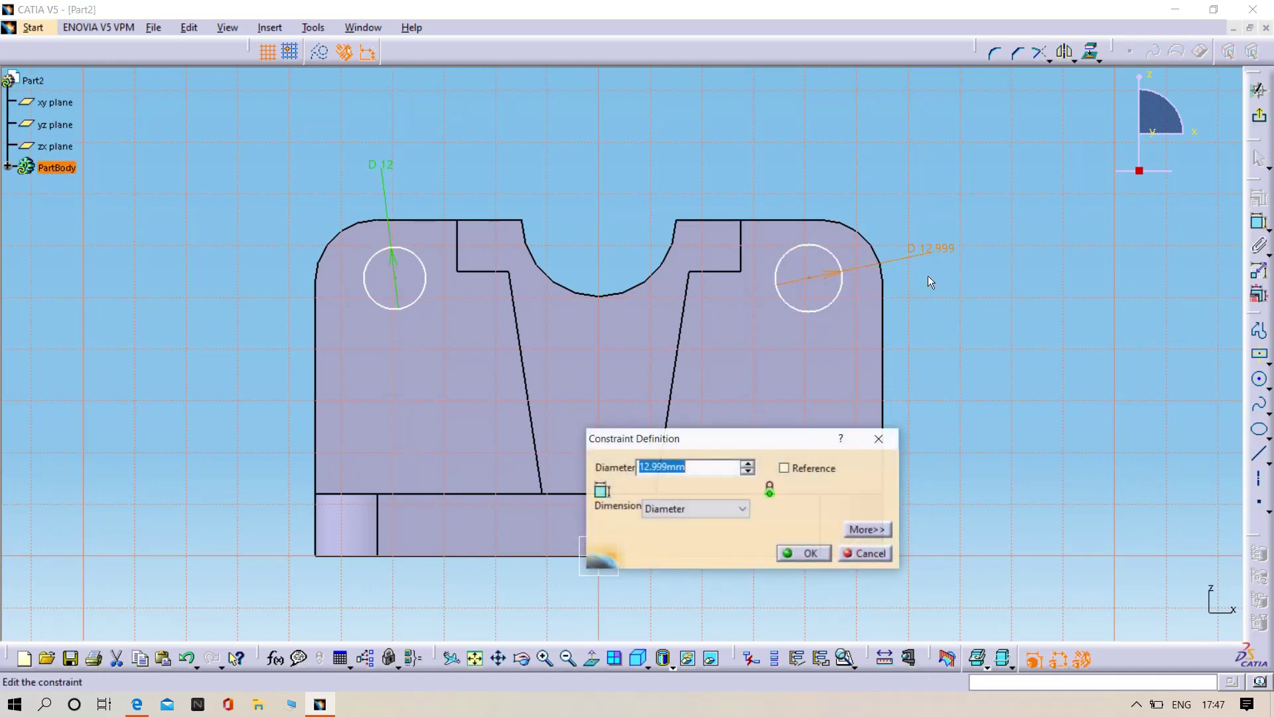
type("12")
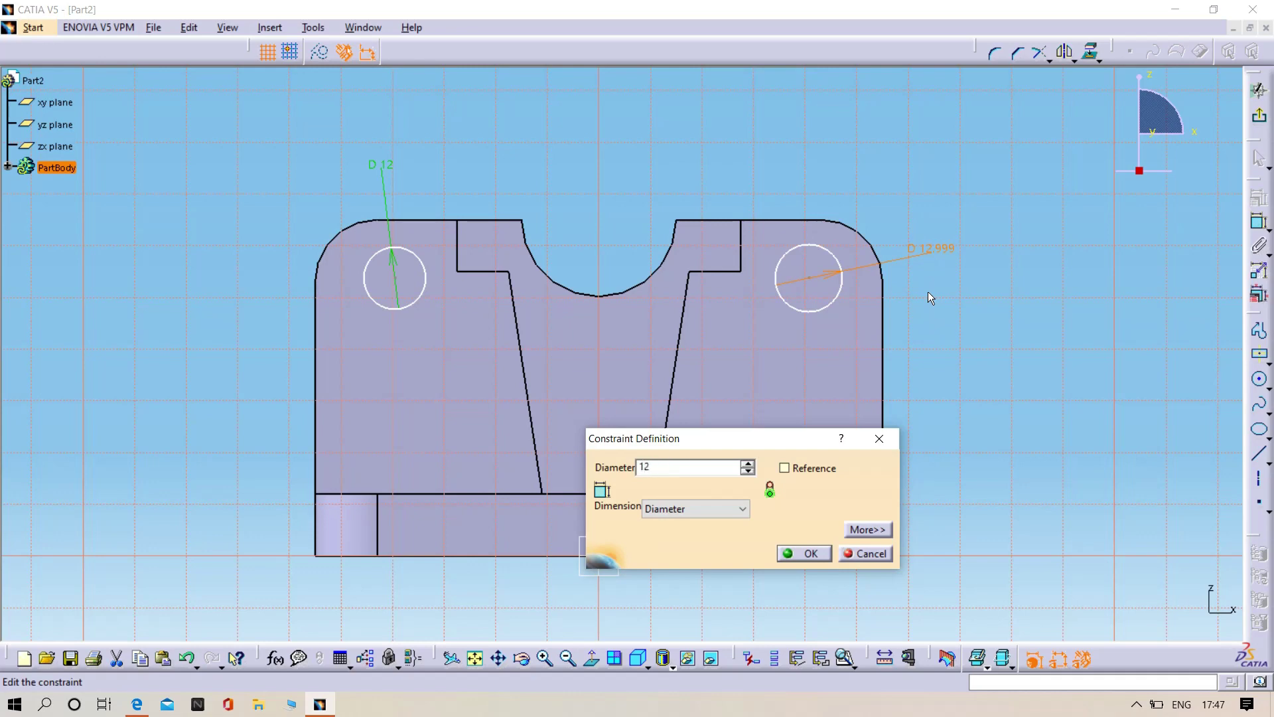
key("Return")
Pocket the two 12 mm circles through the upright wall
left_click(1258, 122)
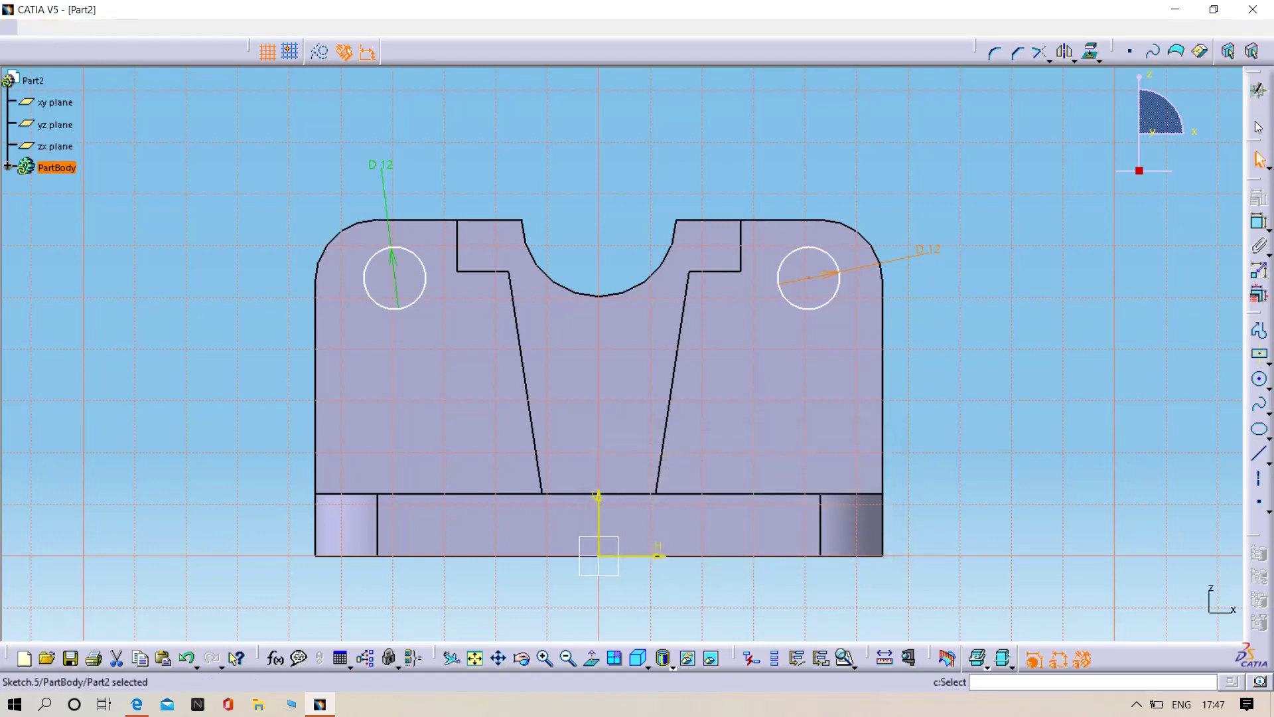
left_click(1260, 347)
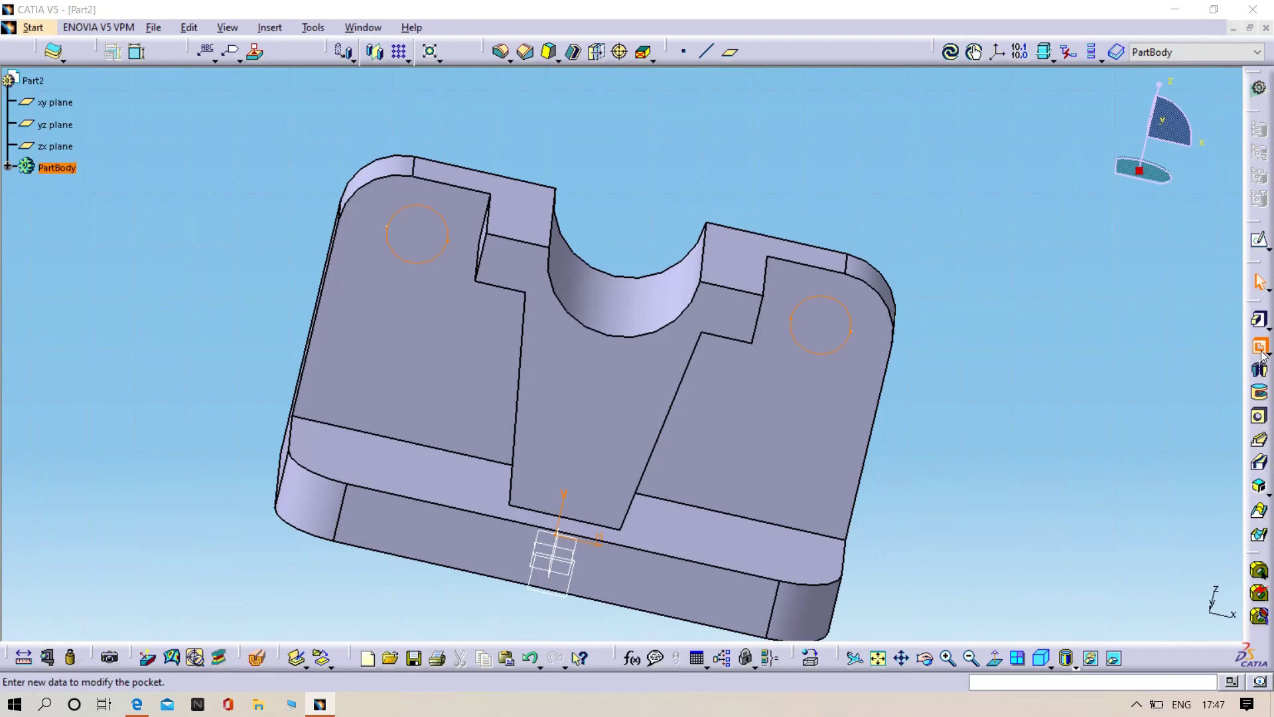
left_click(1197, 617)
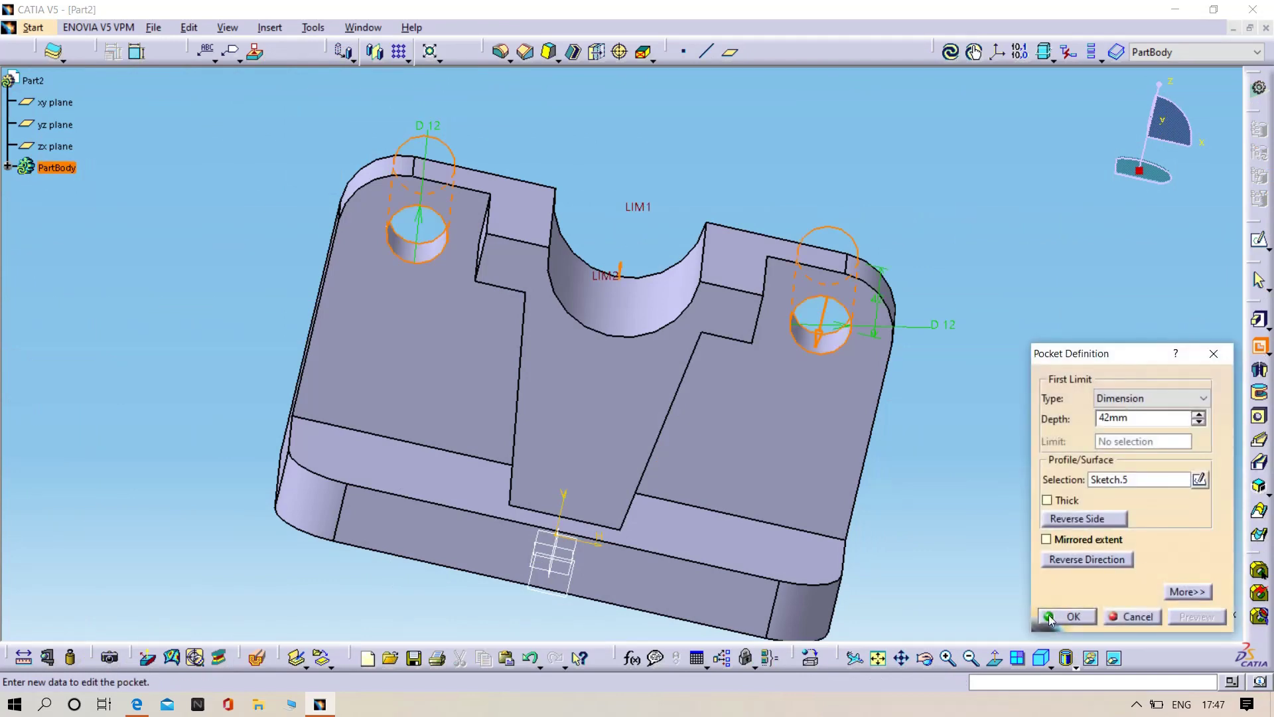
left_click(1055, 617)
middle_click_drag(1026, 523, 609, 501)
left_click(609, 502)
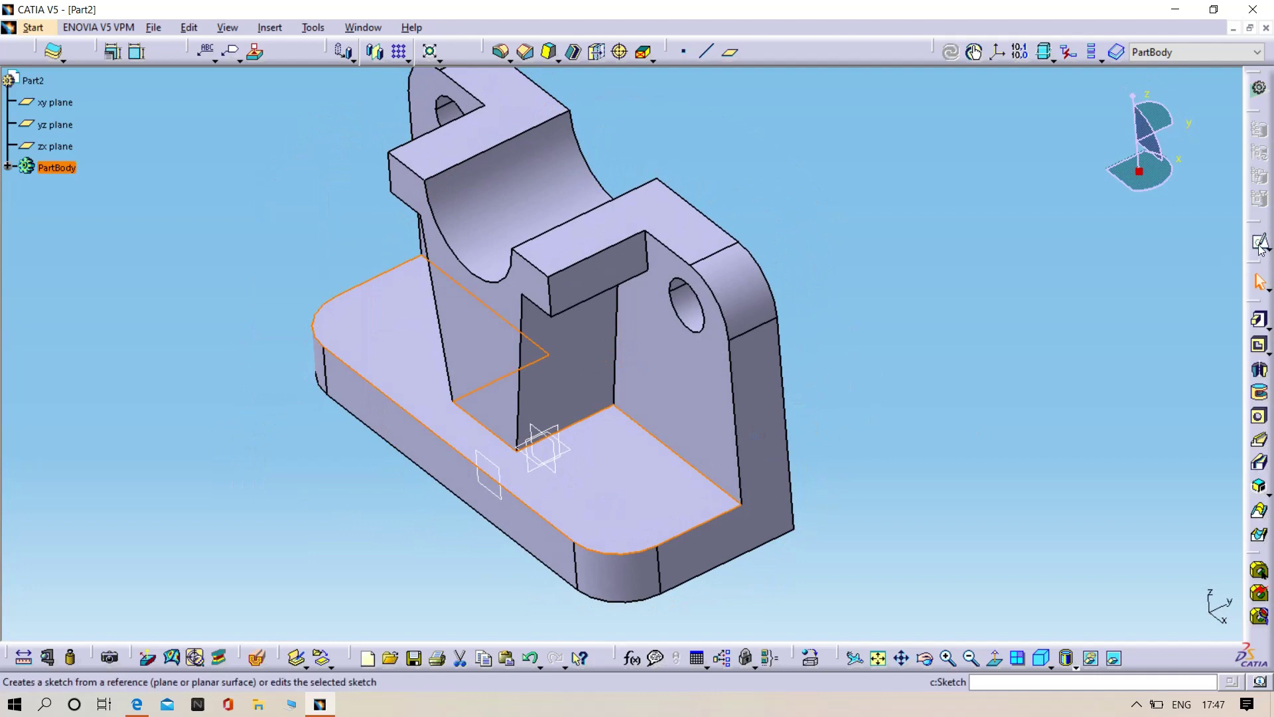
Sketch two circles on the base top face, one near each end
left_click(1260, 244)
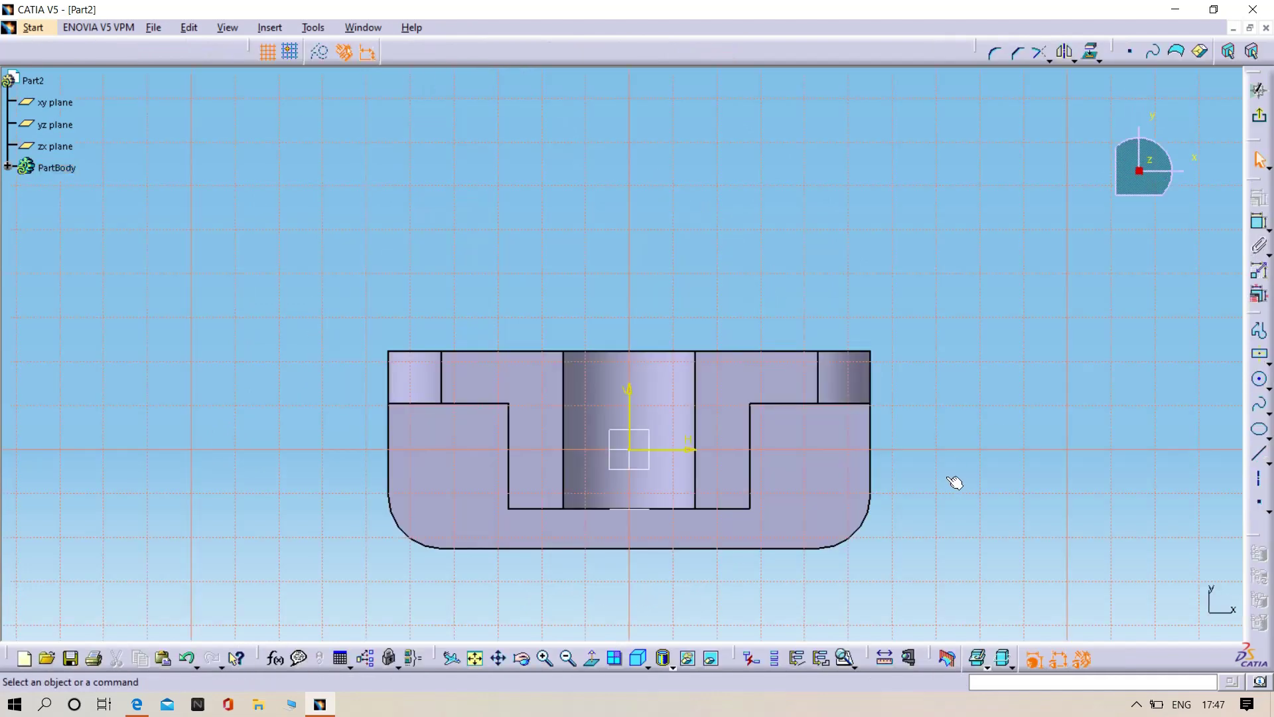
left_click(1258, 378)
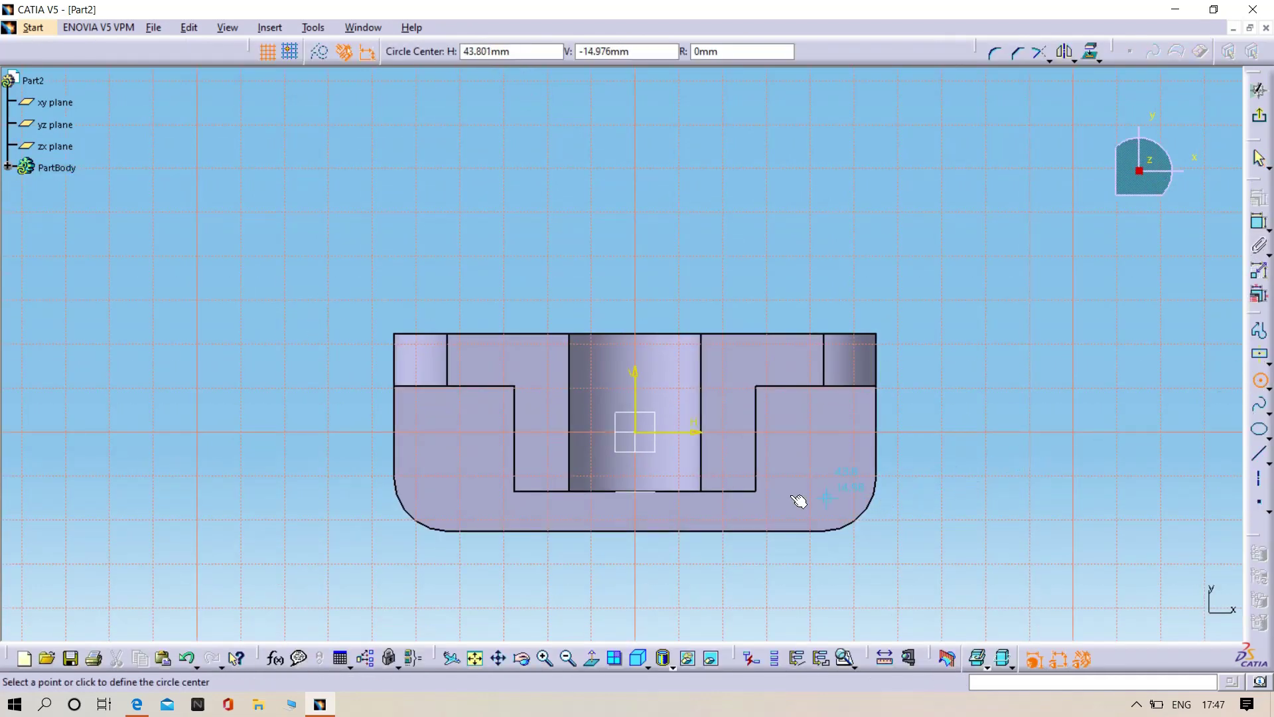
left_click(822, 462)
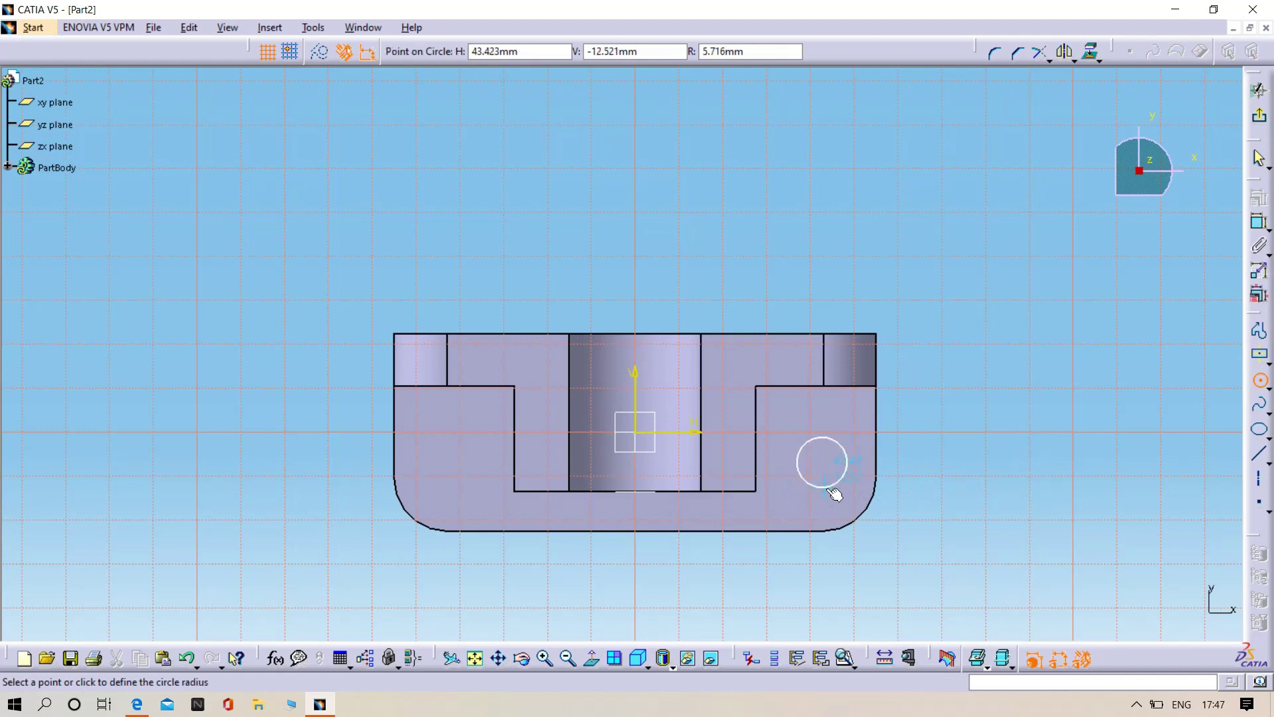
left_click(838, 481)
left_click(1258, 379)
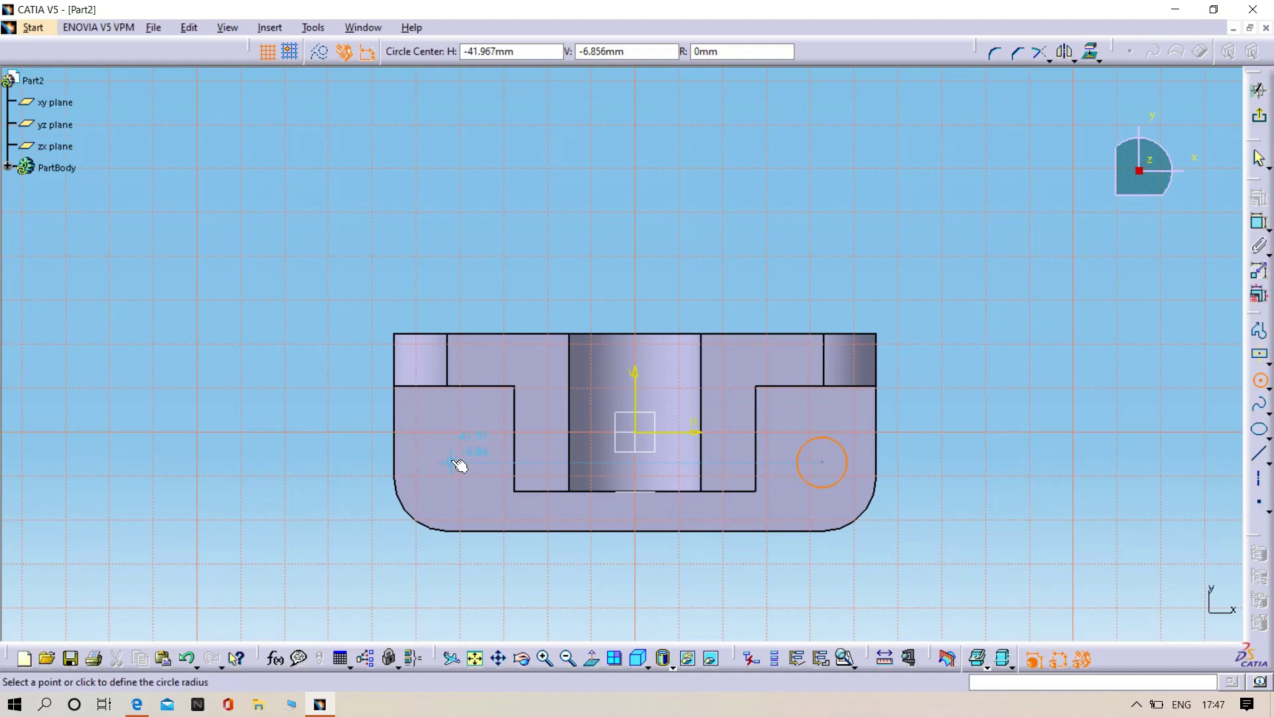
left_click(463, 488)
Constrain both base circles to a 12 mm diameter
left_click(1258, 269)
left_click(476, 457)
left_click(224, 491)
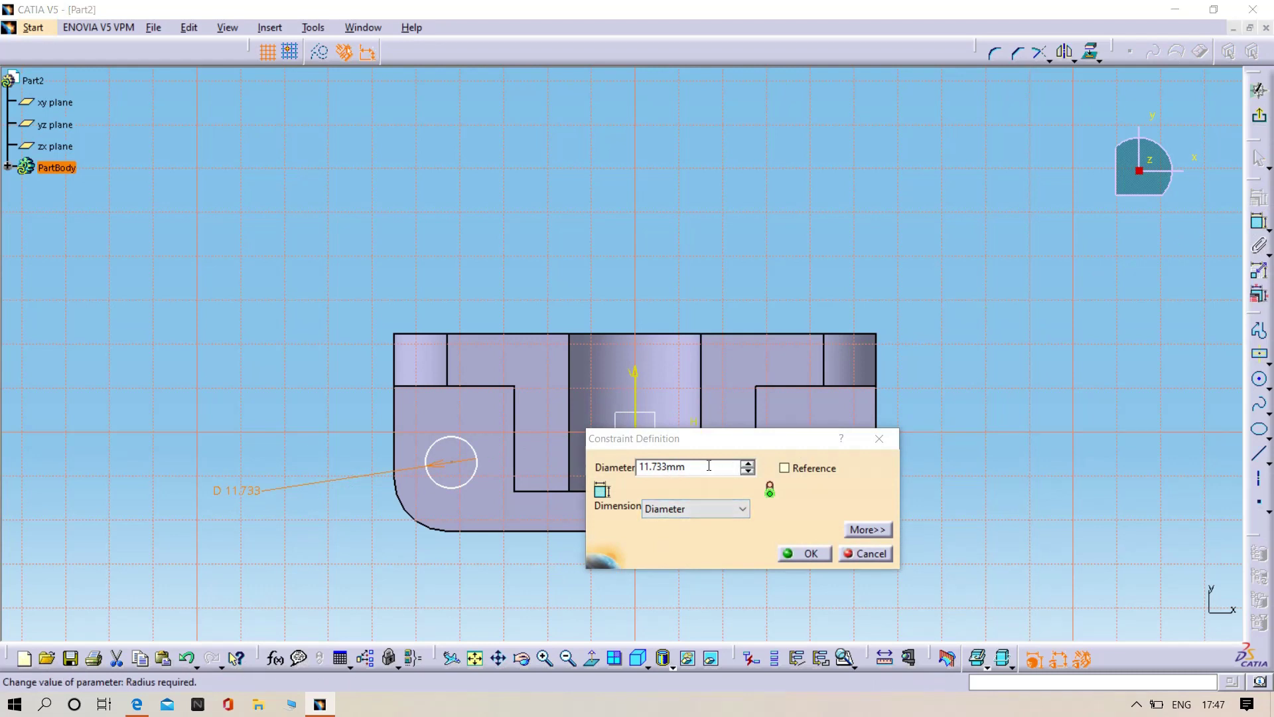
double_click(709, 465)
key("Return")
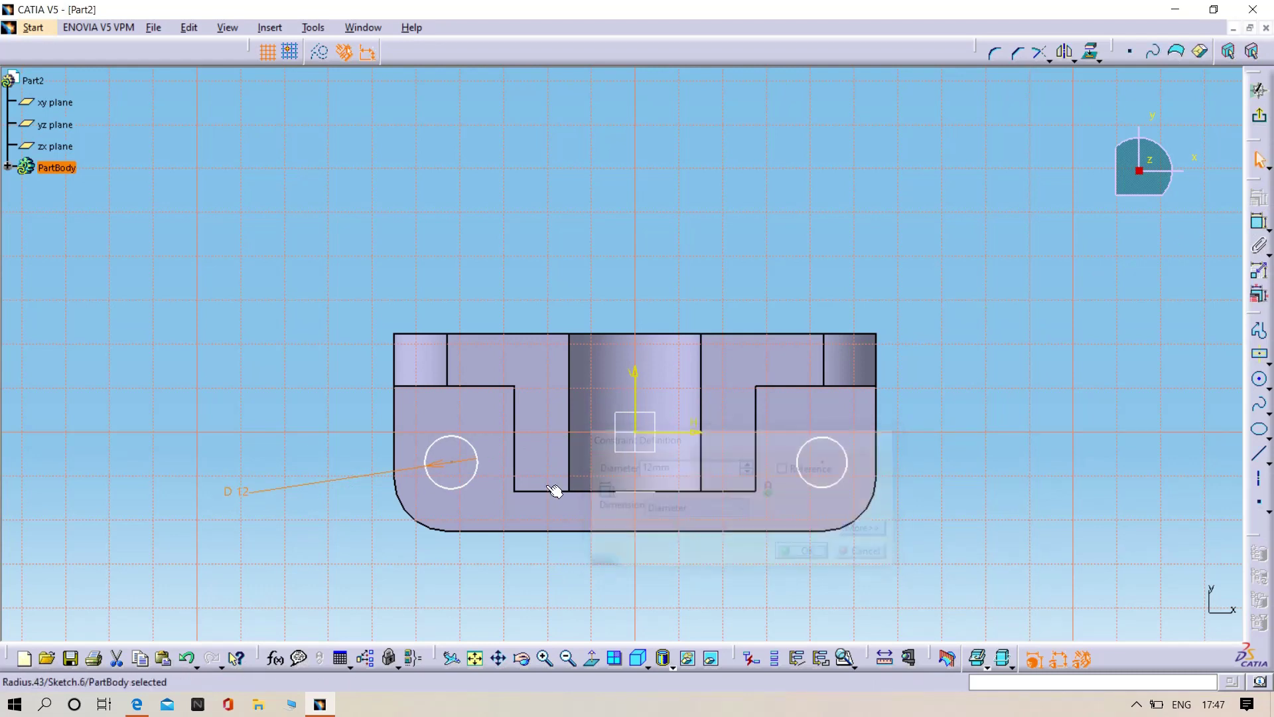
left_click(1259, 221)
left_click(855, 469)
left_click(958, 435)
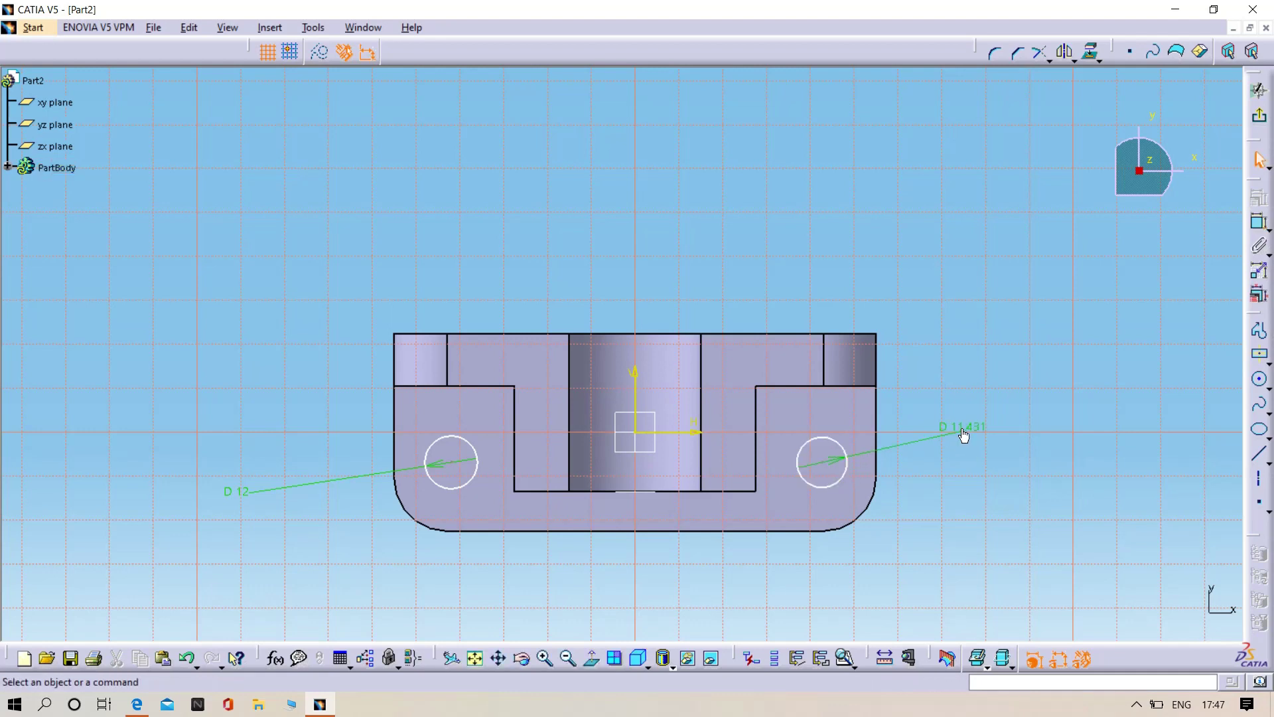
double_click(961, 428)
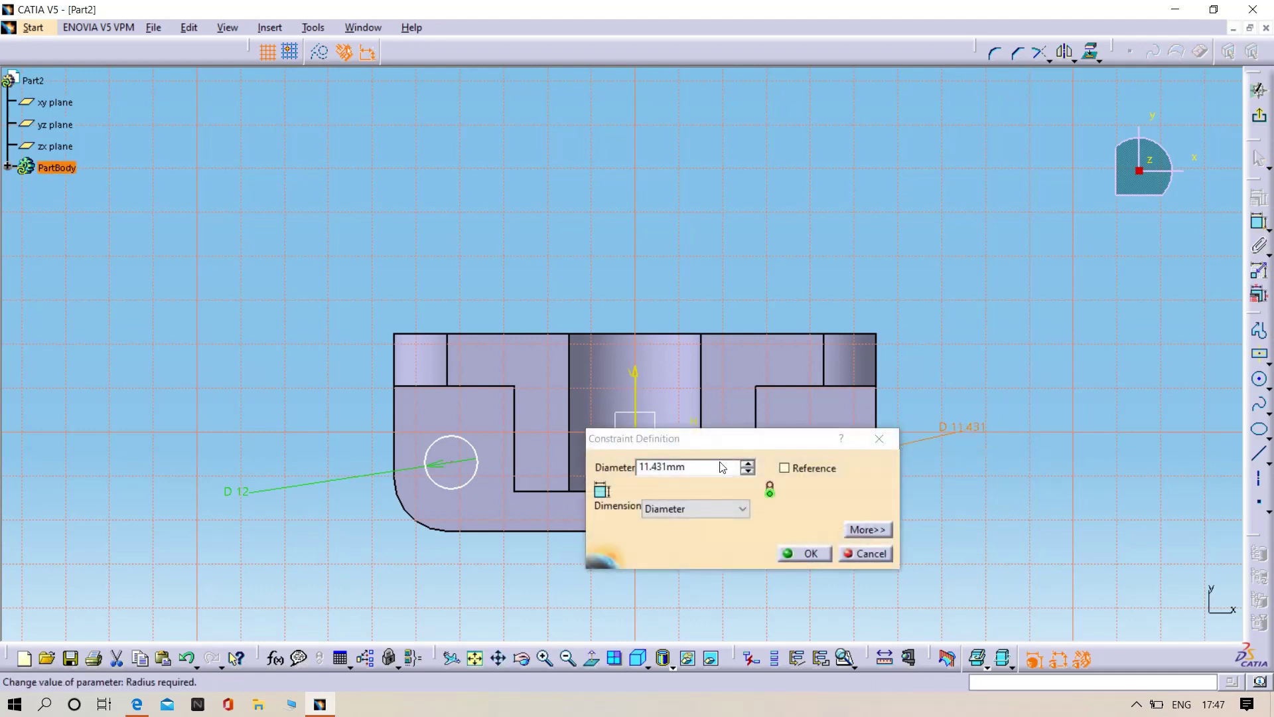
key("BackSpace")
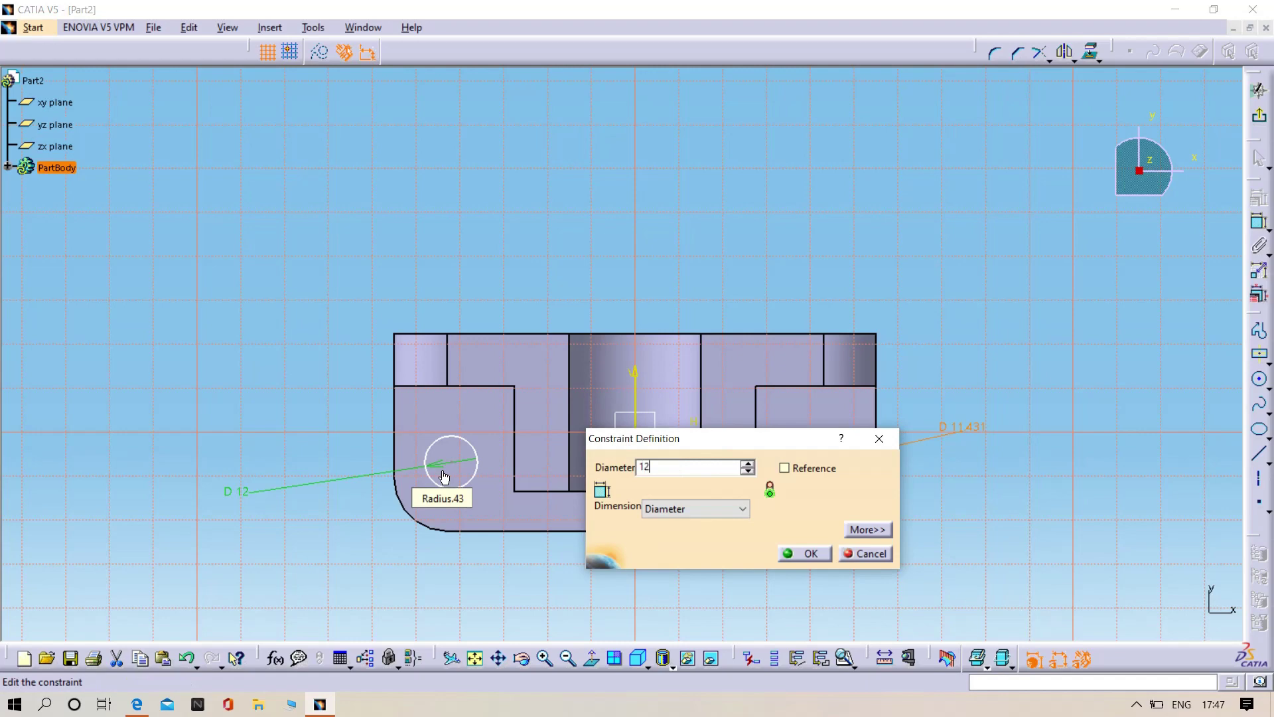
key("Return")
Exit the sketch and pocket the two circles 42 mm deep through the base
left_click(1253, 151)
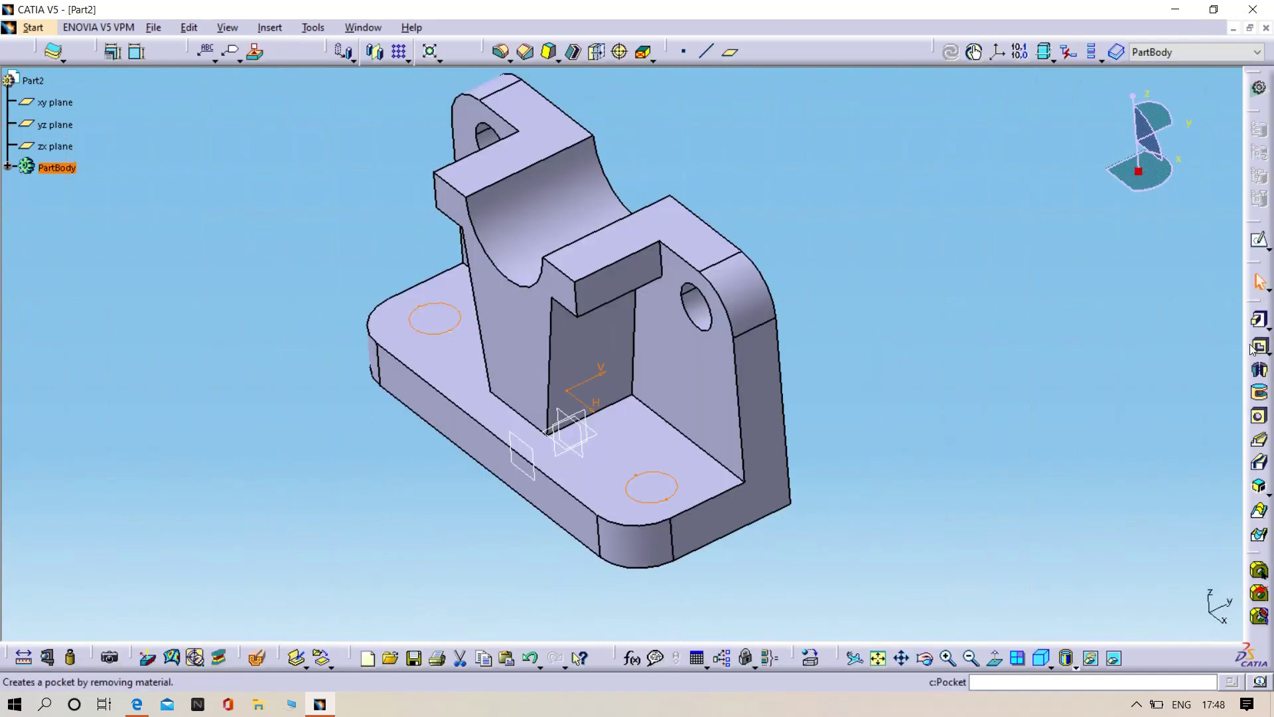
left_click(1258, 369)
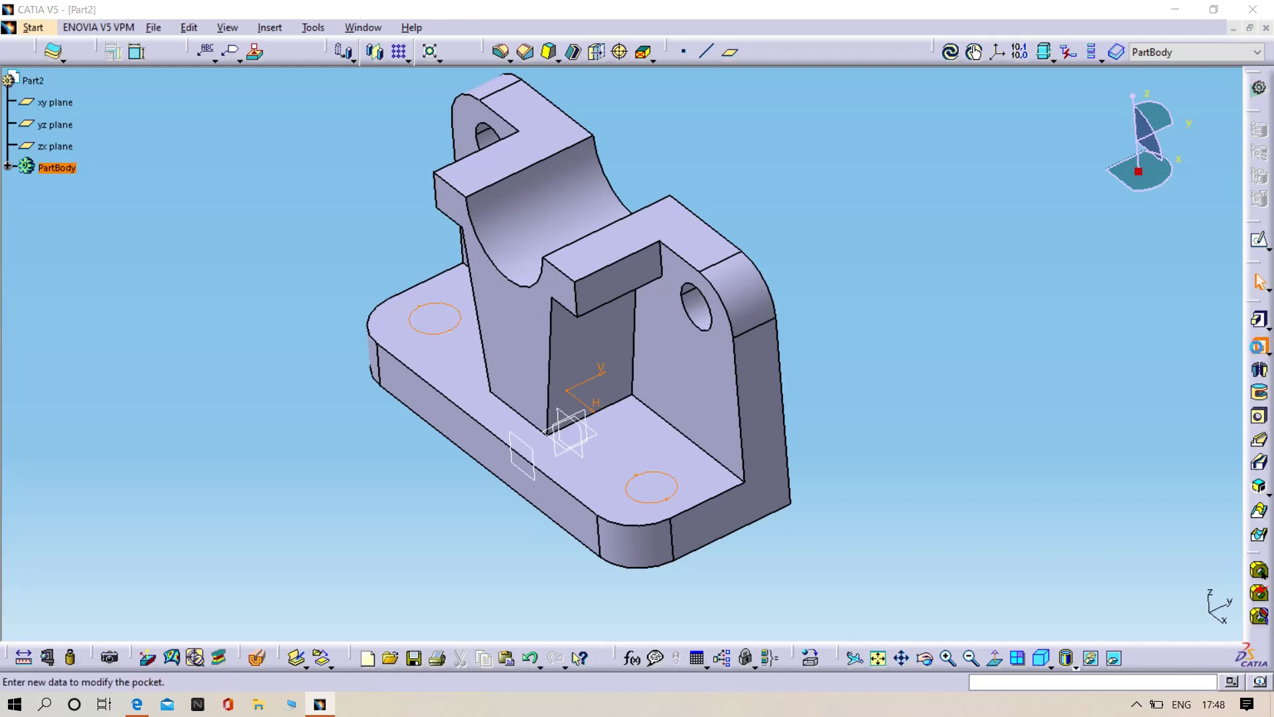
left_click(1190, 620)
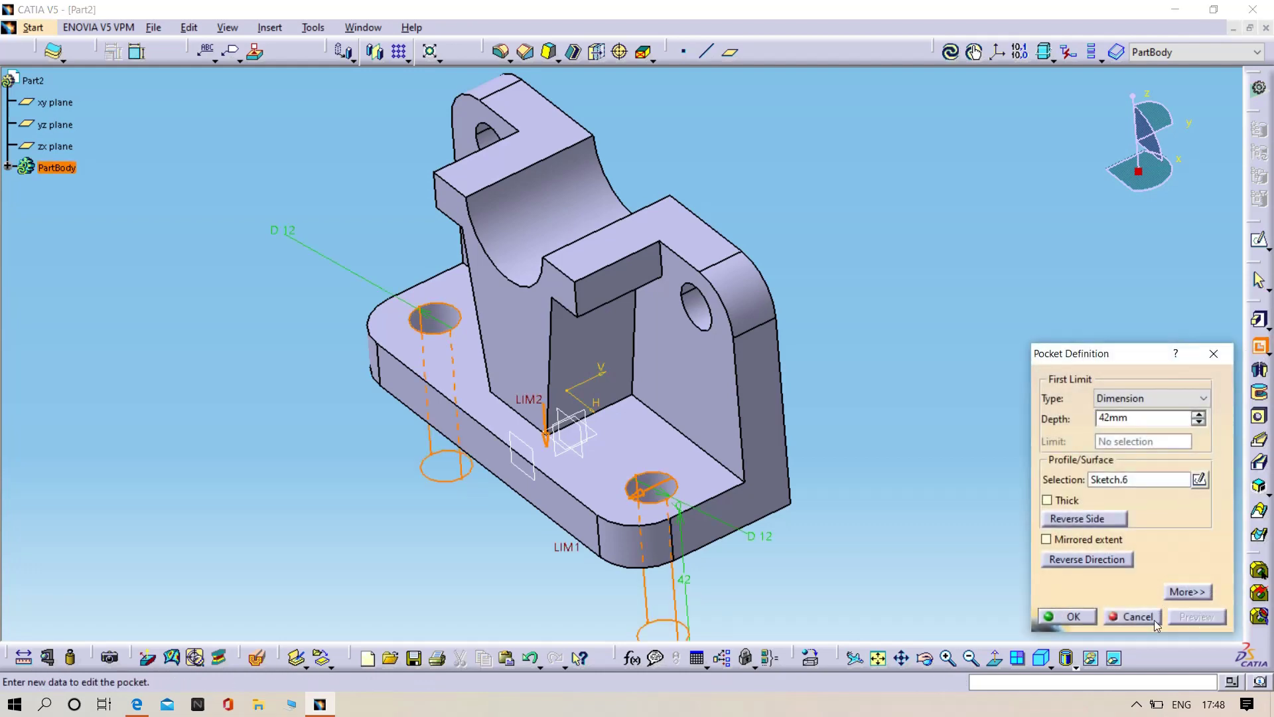
left_click(1064, 617)
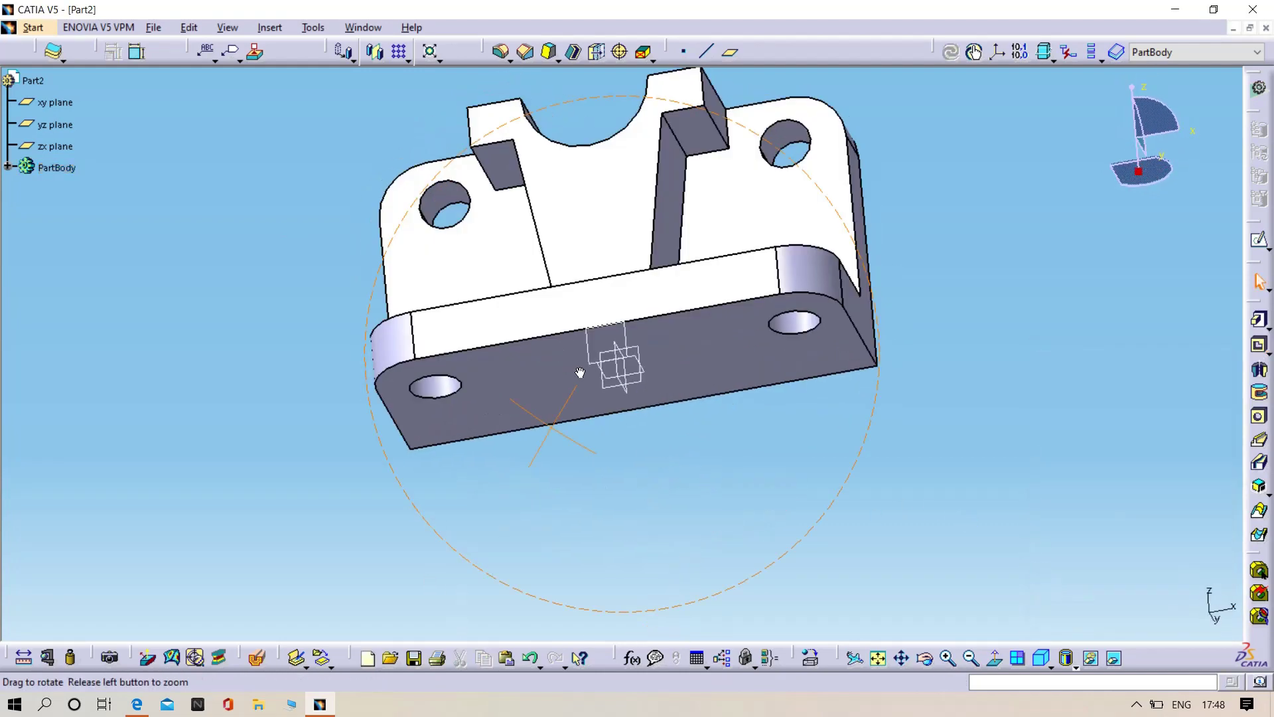